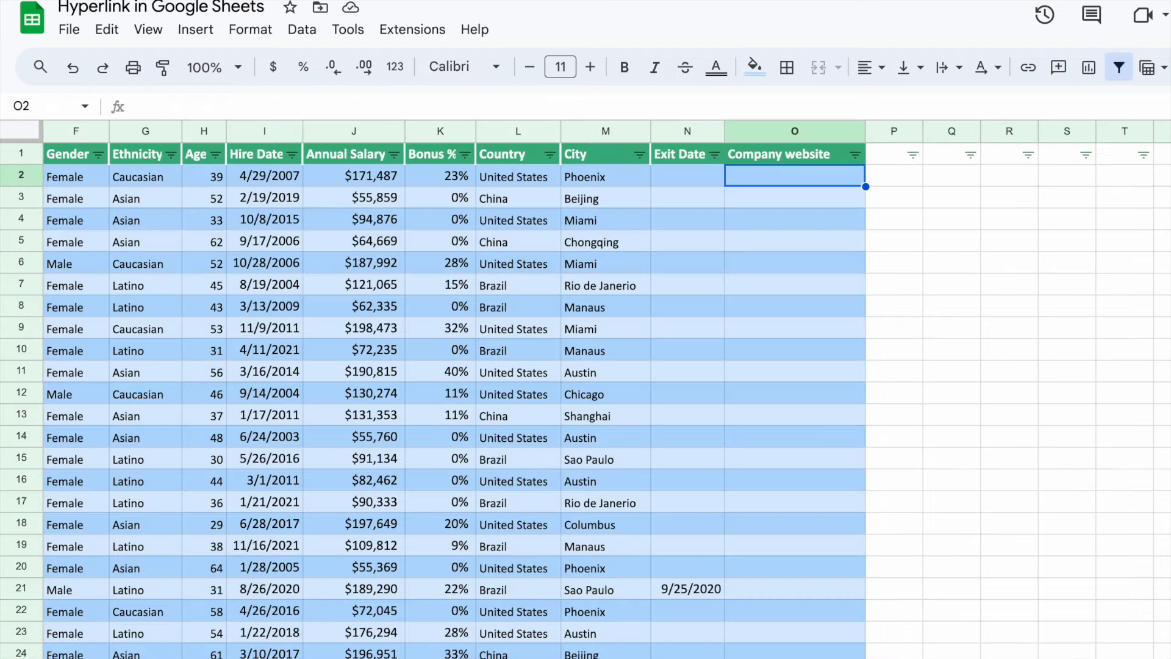
- Enter "Click Here" in cell O2 under the Company website header
{"action": "scroll", "coordinate": [298, 534], "scroll_direction": "left", "scroll_amount": 10}
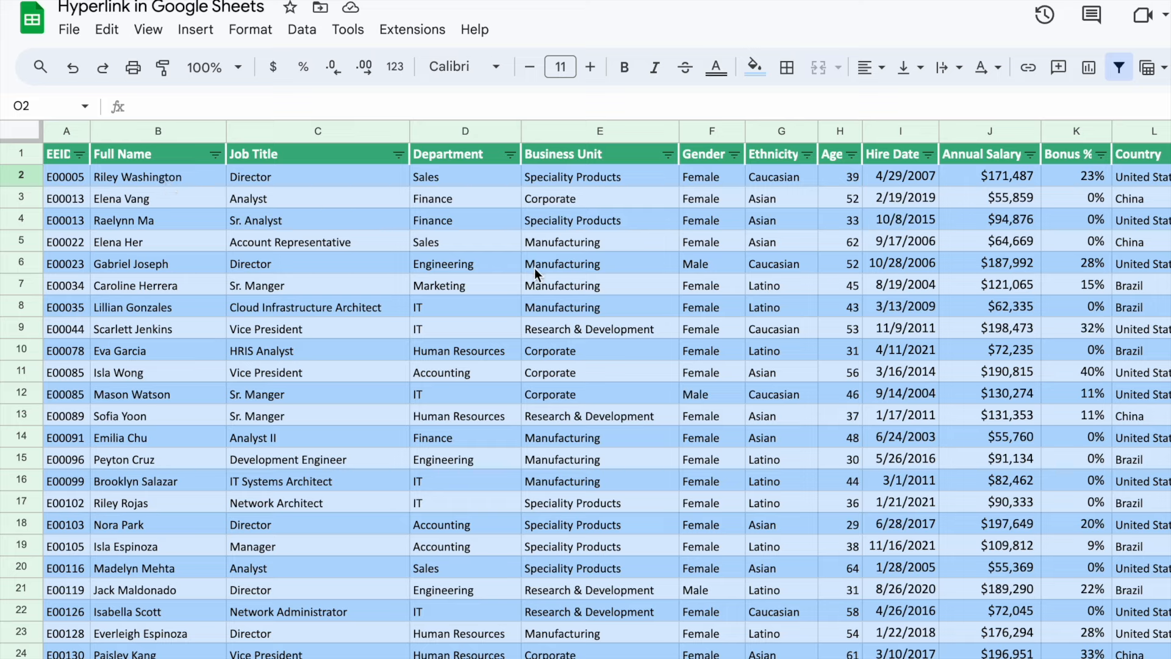
{"action": "scroll", "coordinate": [534, 269], "scroll_direction": "right", "scroll_amount": 8}
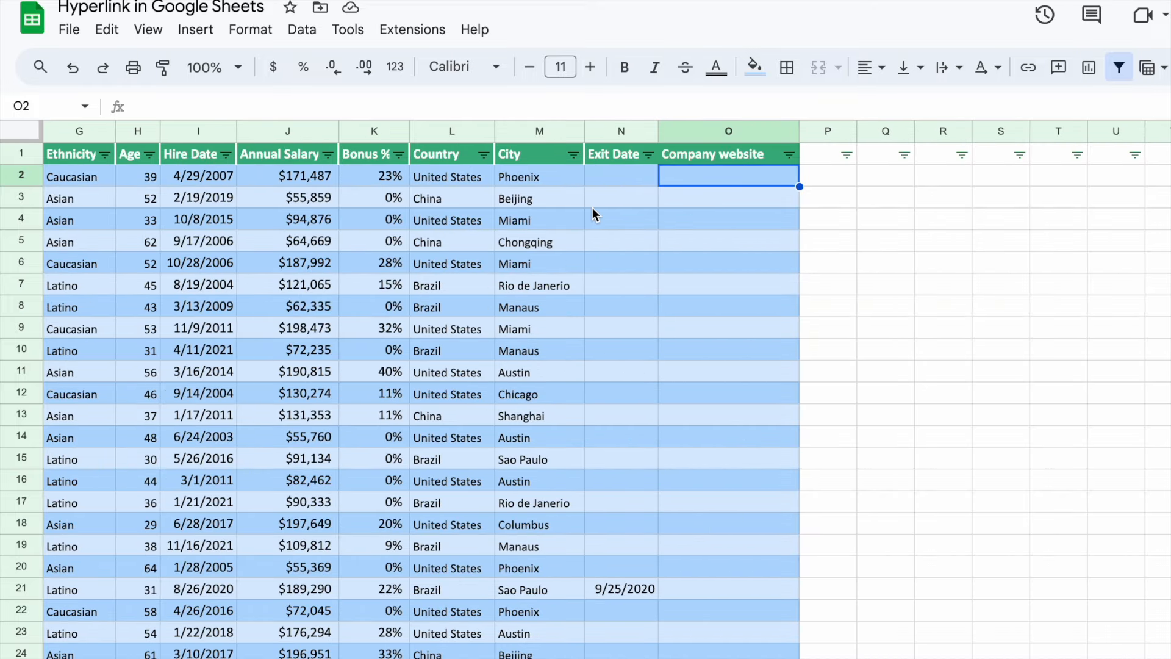
{"action": "scroll", "coordinate": [407, 221], "scroll_direction": "left", "scroll_amount": 8}
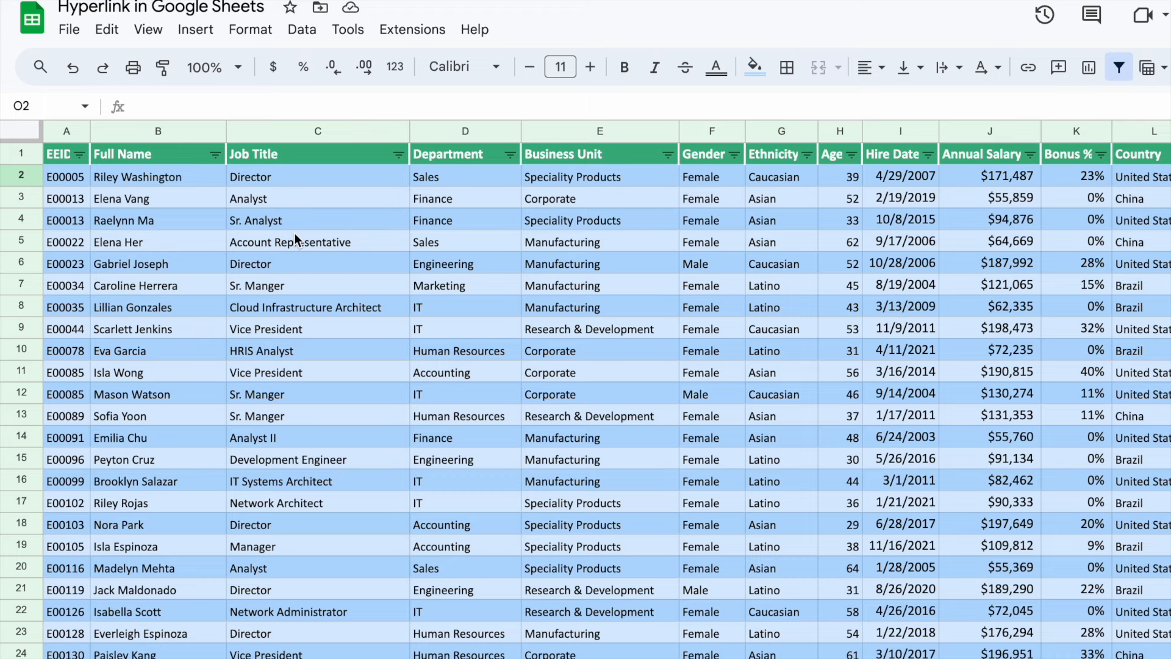
{"action": "scroll", "coordinate": [295, 233], "scroll_direction": "right", "scroll_amount": 10}
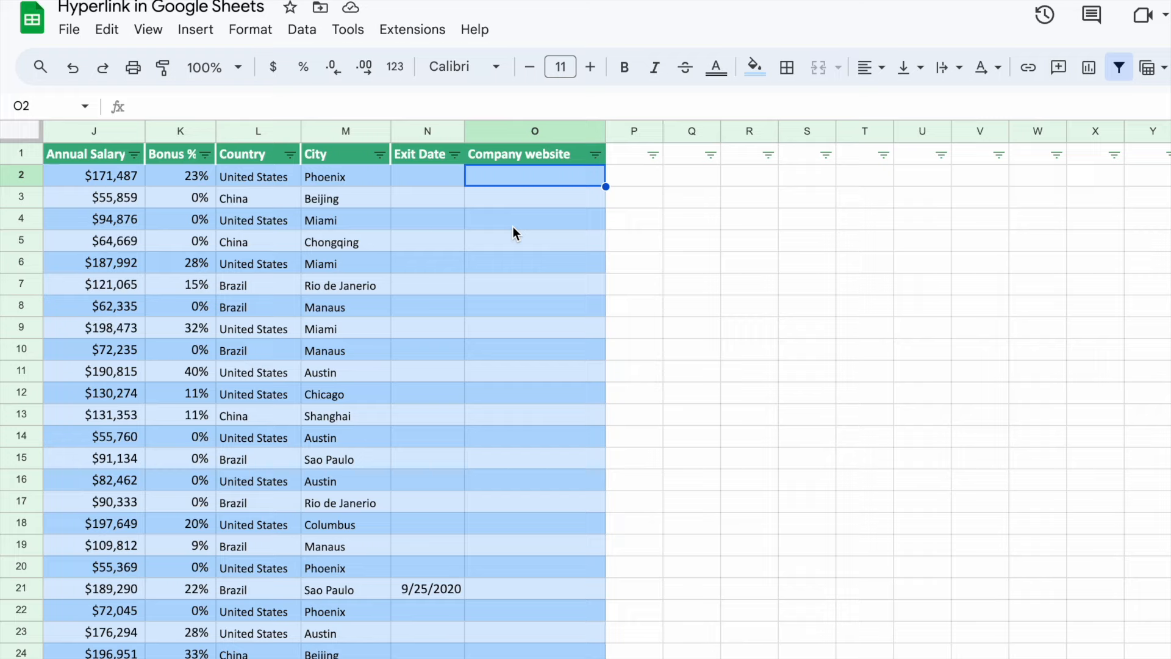
{"action": "type", "text": "Co"}
{"action": "key", "text": "BackSpace"}
{"action": "key", "text": "BackSpace"}
{"action": "key", "text": "BackSpace"}
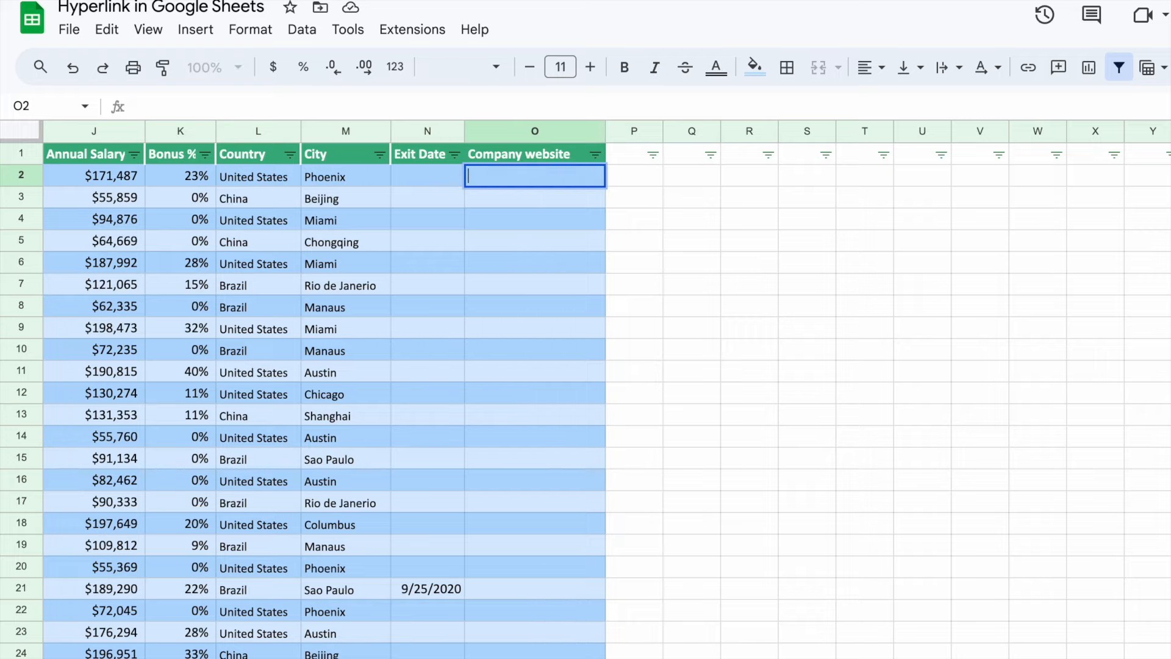
{"action": "type", "text": "Click Here"}
{"action": "key", "text": "Return"}
{"action": "left_click", "coordinate": [534, 176]}
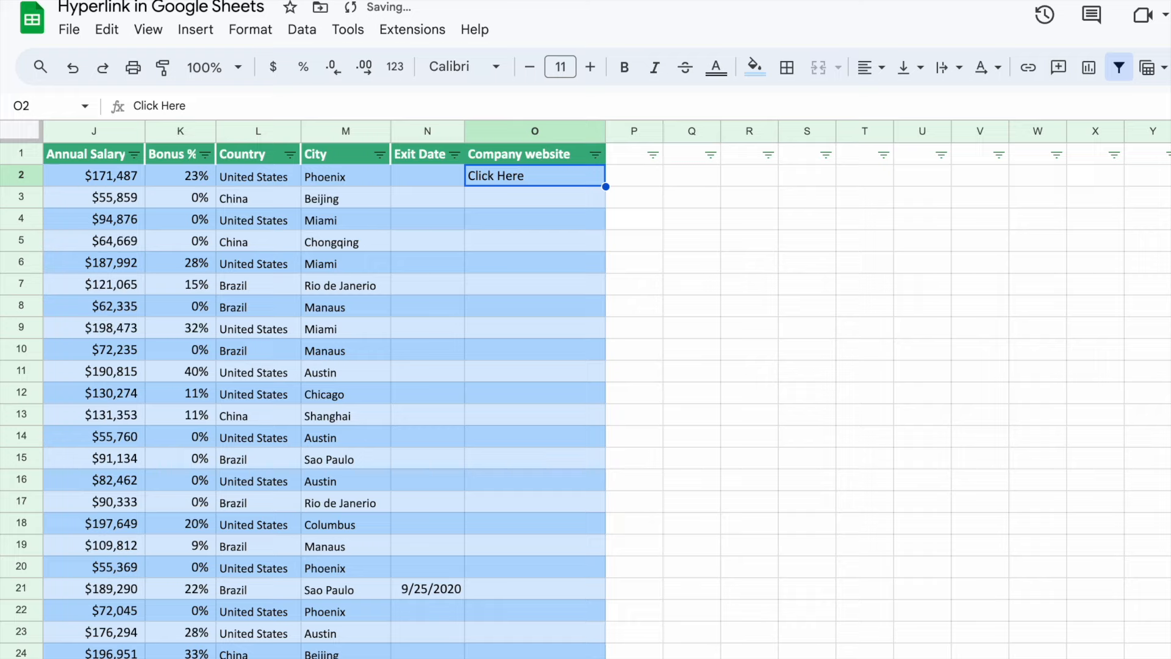
- Open the Google homepage in a new browser tab to get its web address
{"action": "left_click", "coordinate": [632, 215]}
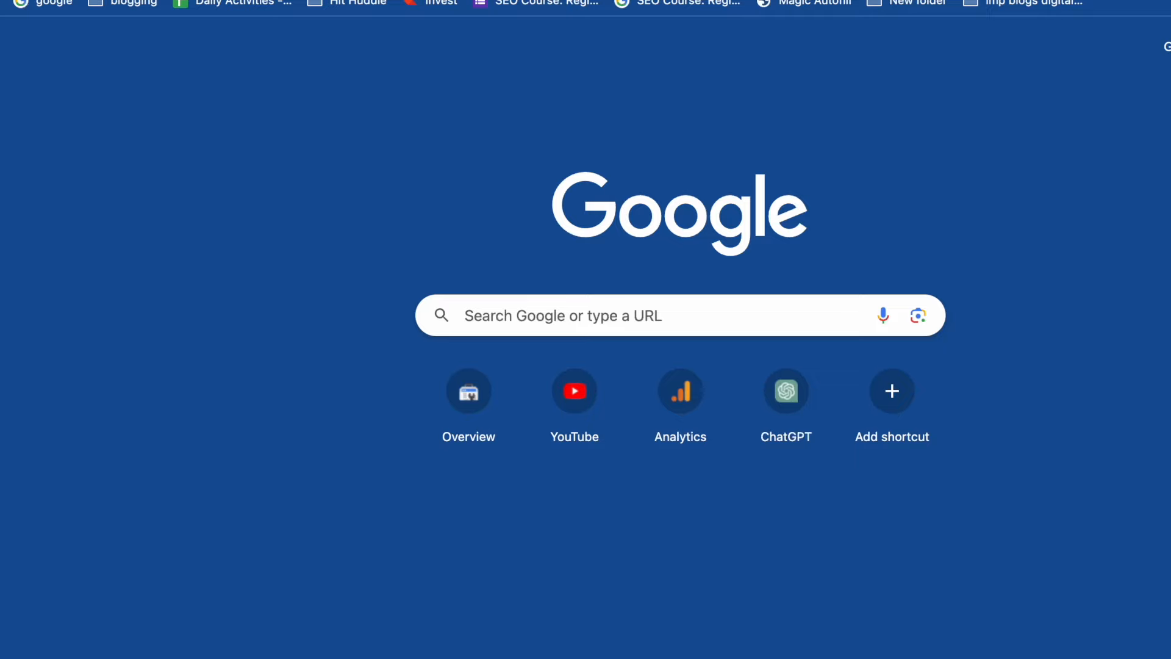
{"action": "type", "text": "goo"}
{"action": "key", "text": "Return"}
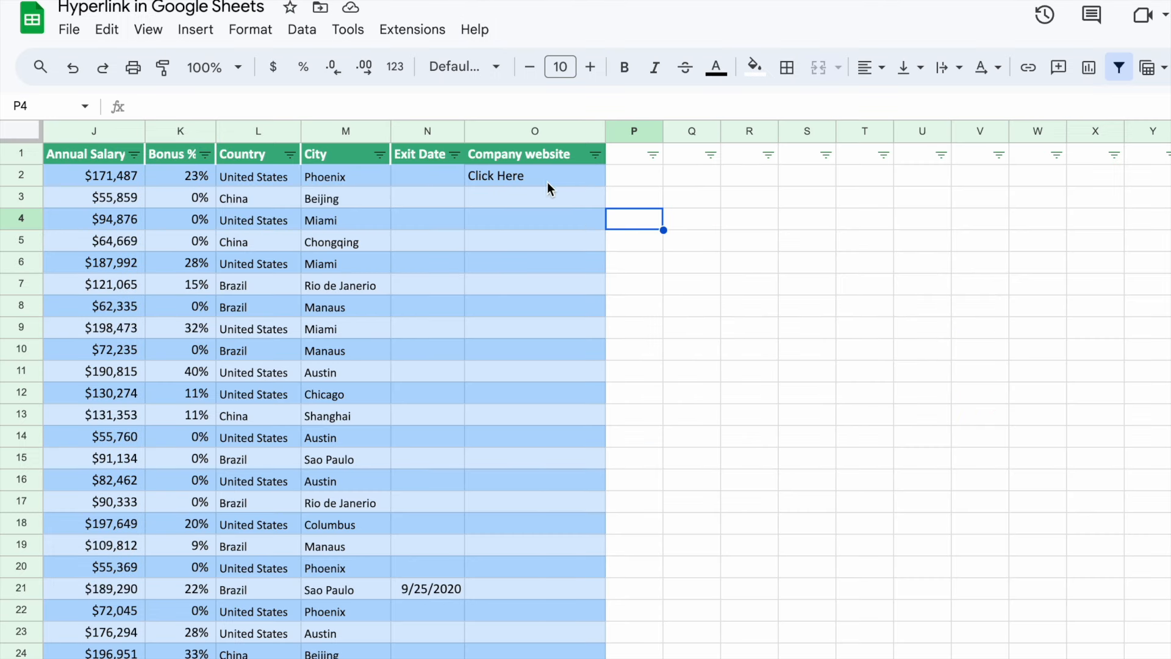
{"action": "left_click", "coordinate": [521, 180]}
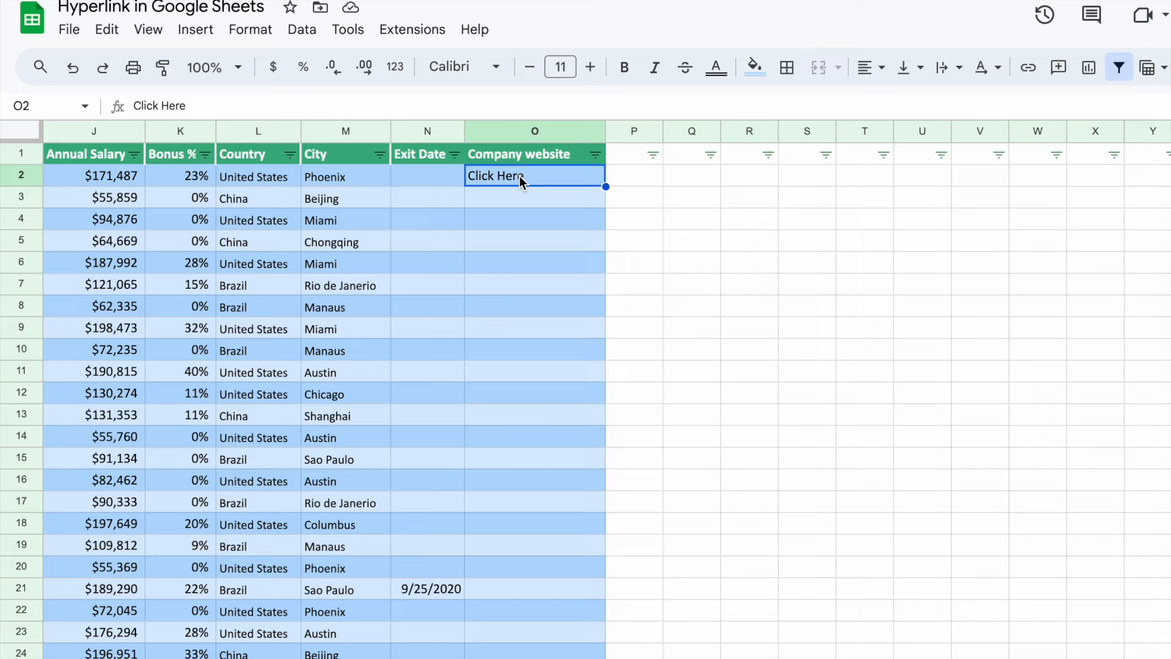
{"action": "key", "text": "ctrl+k"}
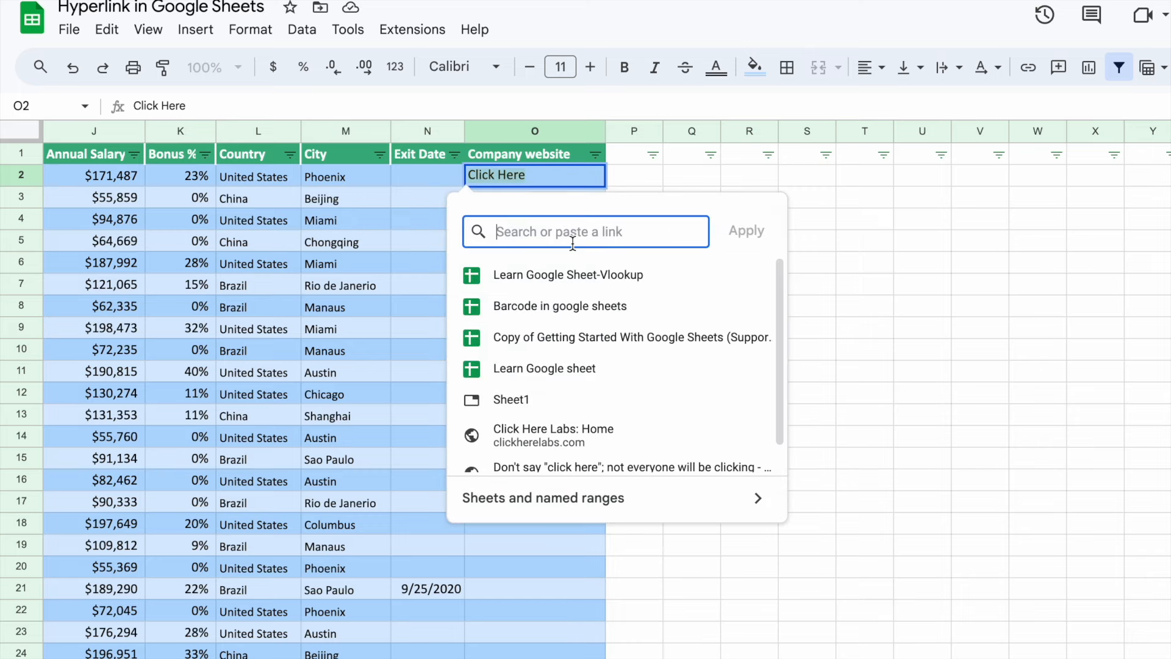
{"action": "type", "text": "https://www.google.com/"}
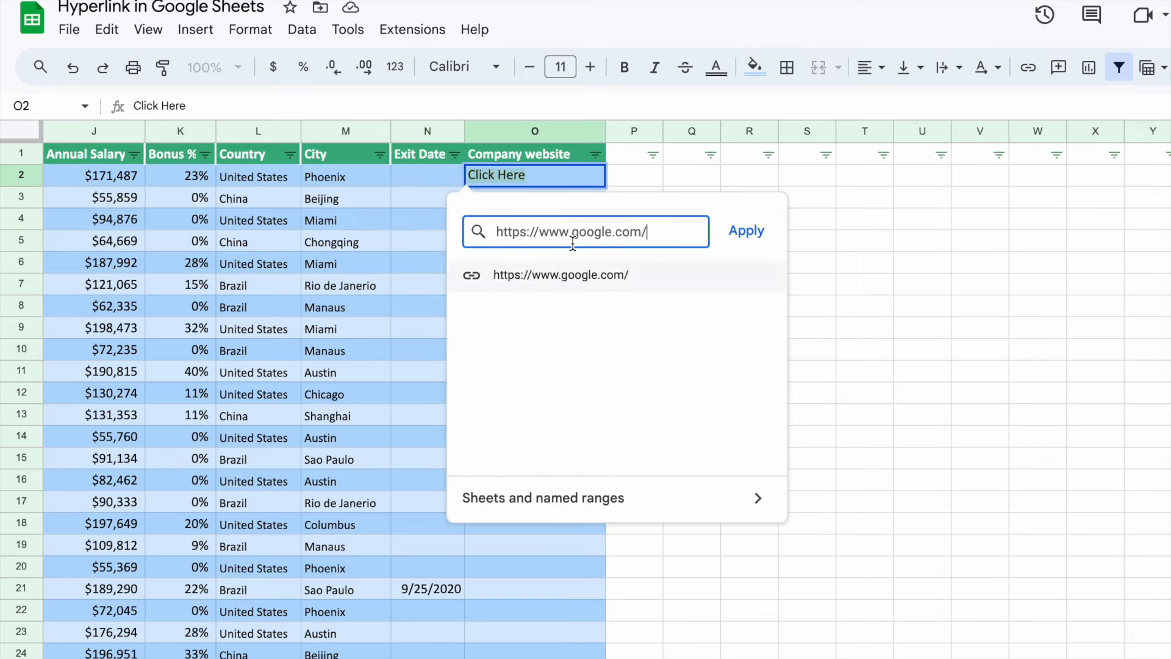
{"action": "left_click", "coordinate": [754, 236]}
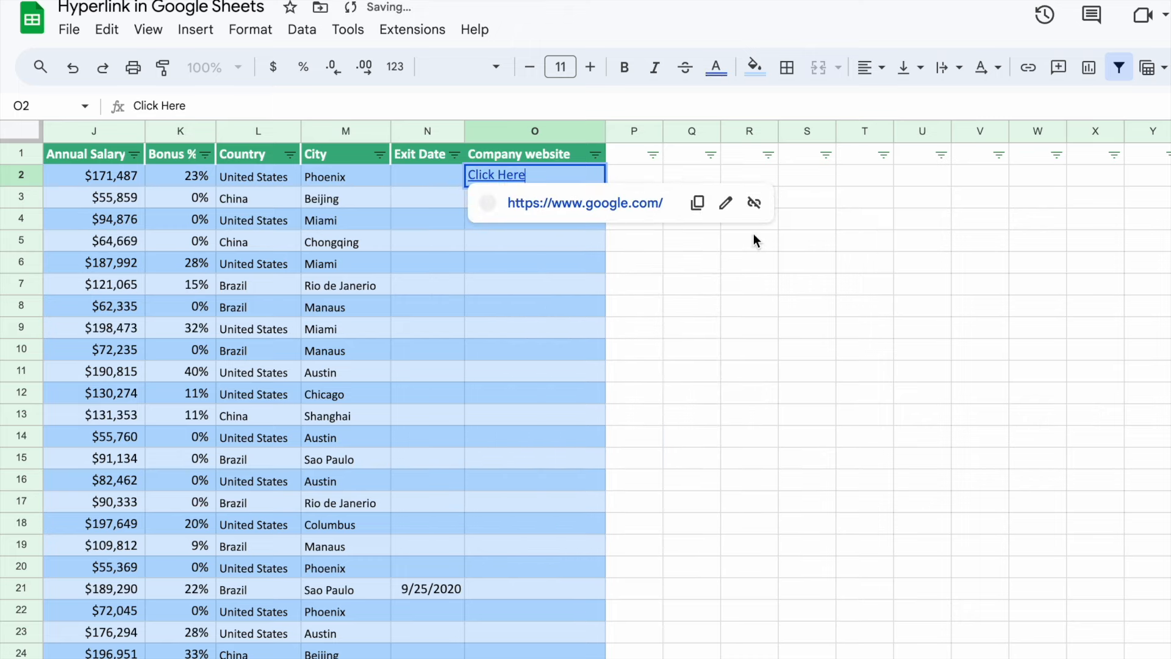
{"action": "left_click", "coordinate": [753, 238]}
{"action": "left_click", "coordinate": [556, 183]}
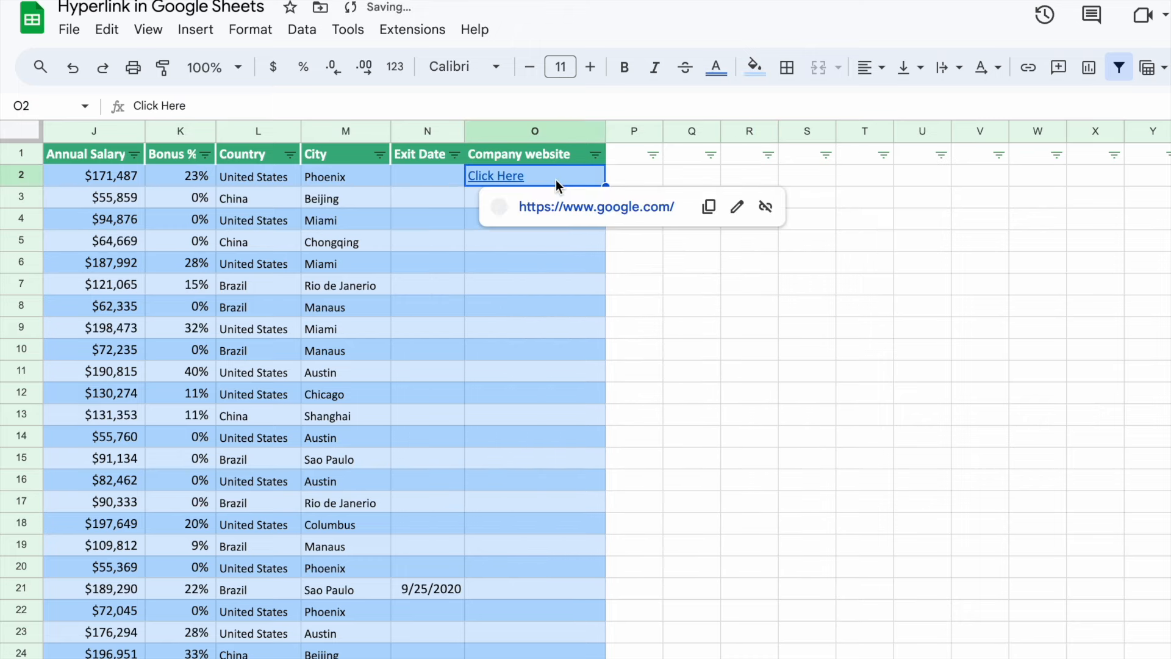
- Note the link shortcut as "CTRL+K" in cell T2
{"action": "left_click", "coordinate": [851, 181]}
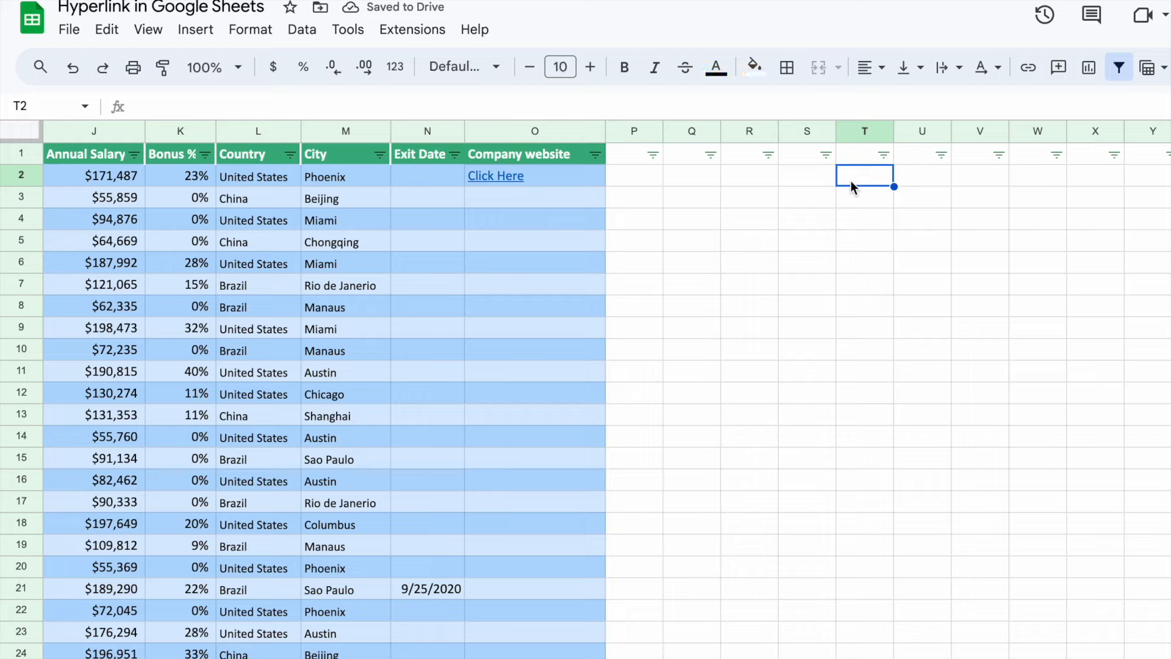
{"action": "type", "text": "CTRL+K"}
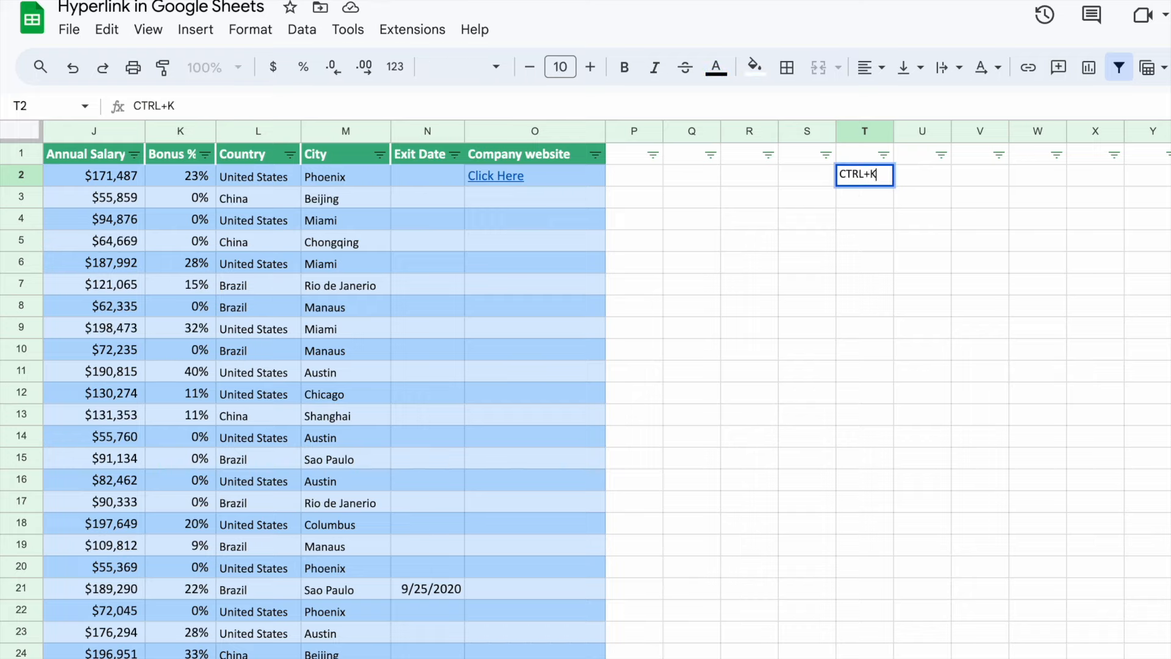
{"action": "left_click", "coordinate": [859, 211]}
{"action": "left_click", "coordinate": [861, 184]}
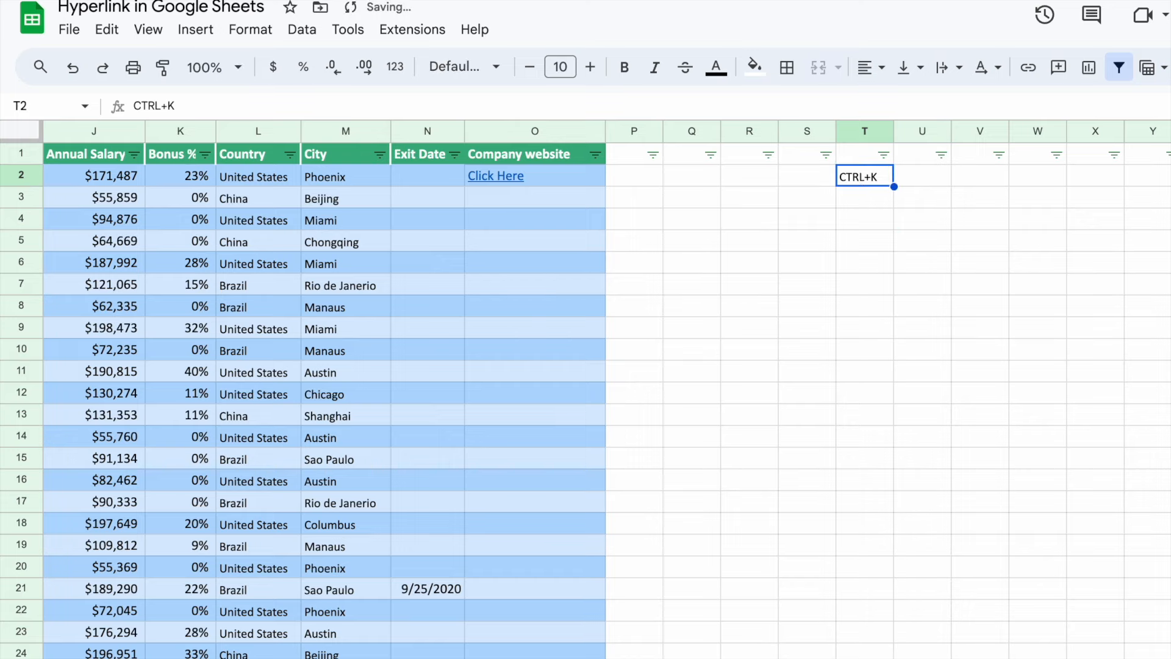
- Check the link preview of cell O2 and view its link settings without changing them
{"action": "left_click", "coordinate": [555, 178]}
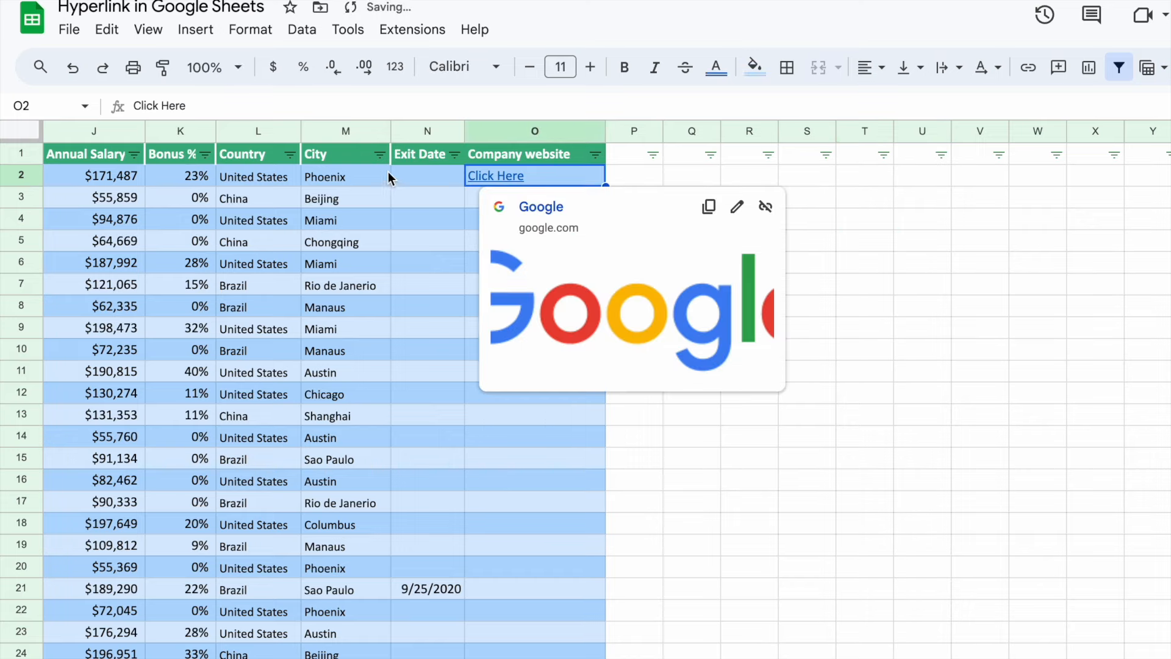
{"action": "left_click", "coordinate": [353, 177]}
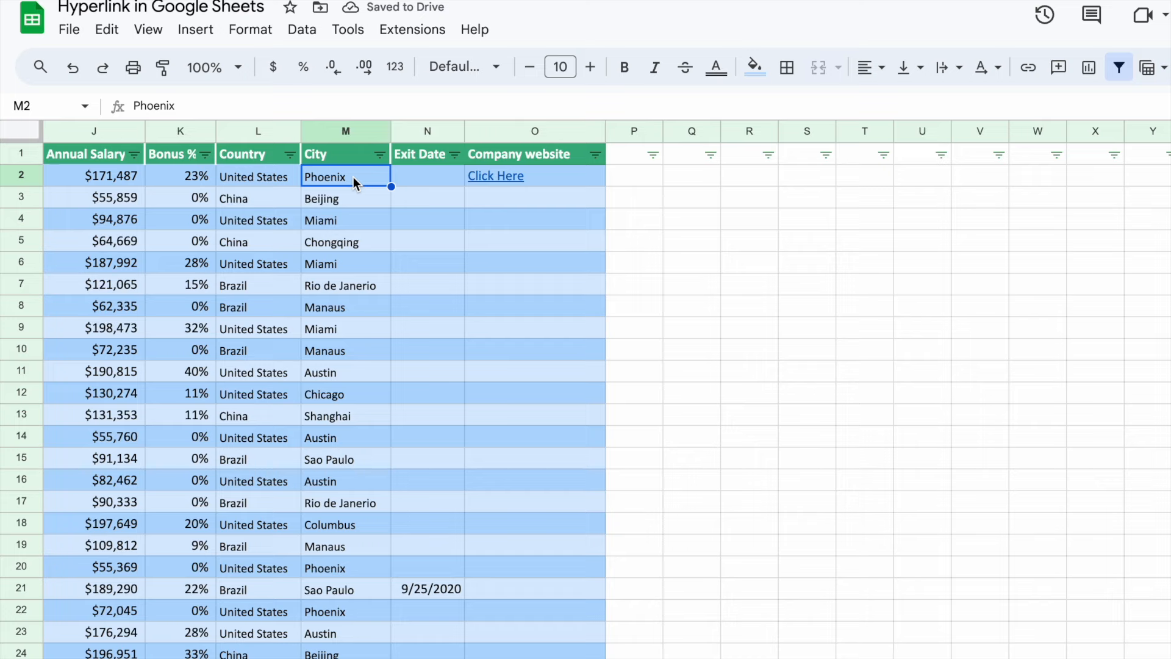
{"action": "mouse_move", "coordinate": [558, 184]}
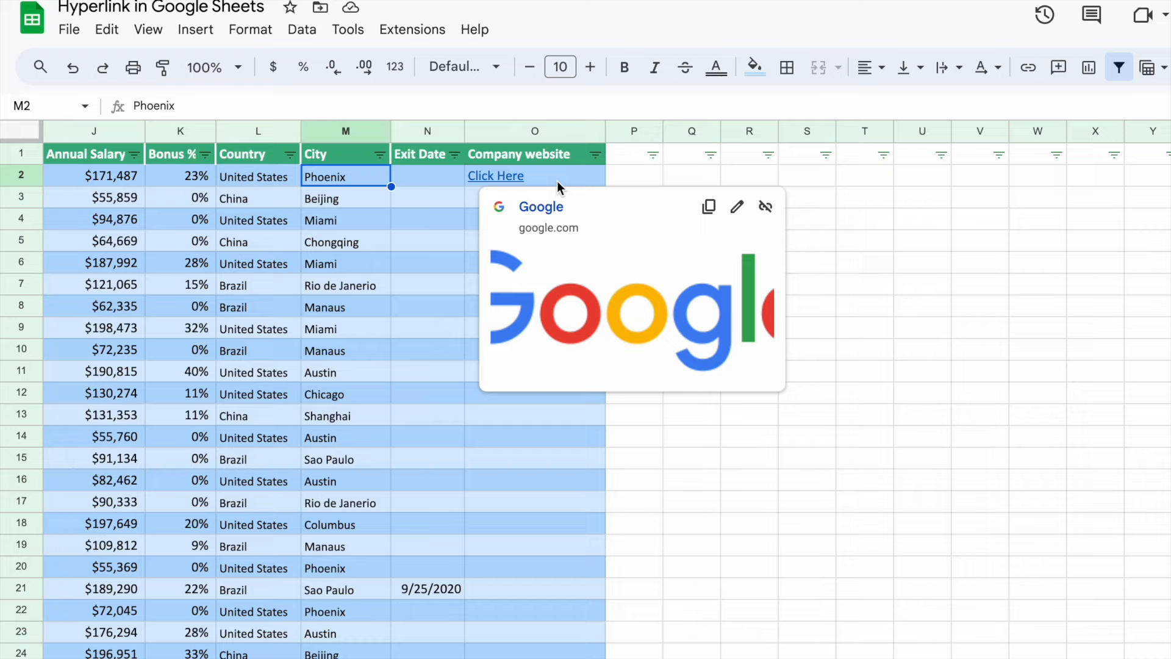
{"action": "left_click", "coordinate": [557, 180]}
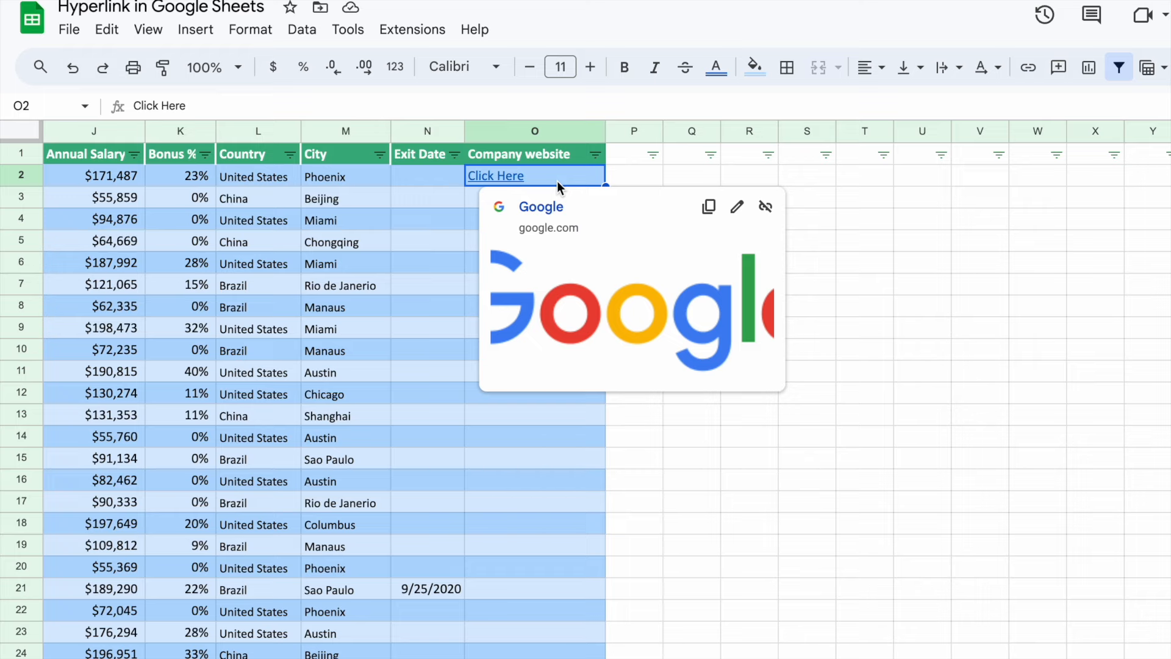
{"action": "key", "text": "ctrl+k"}
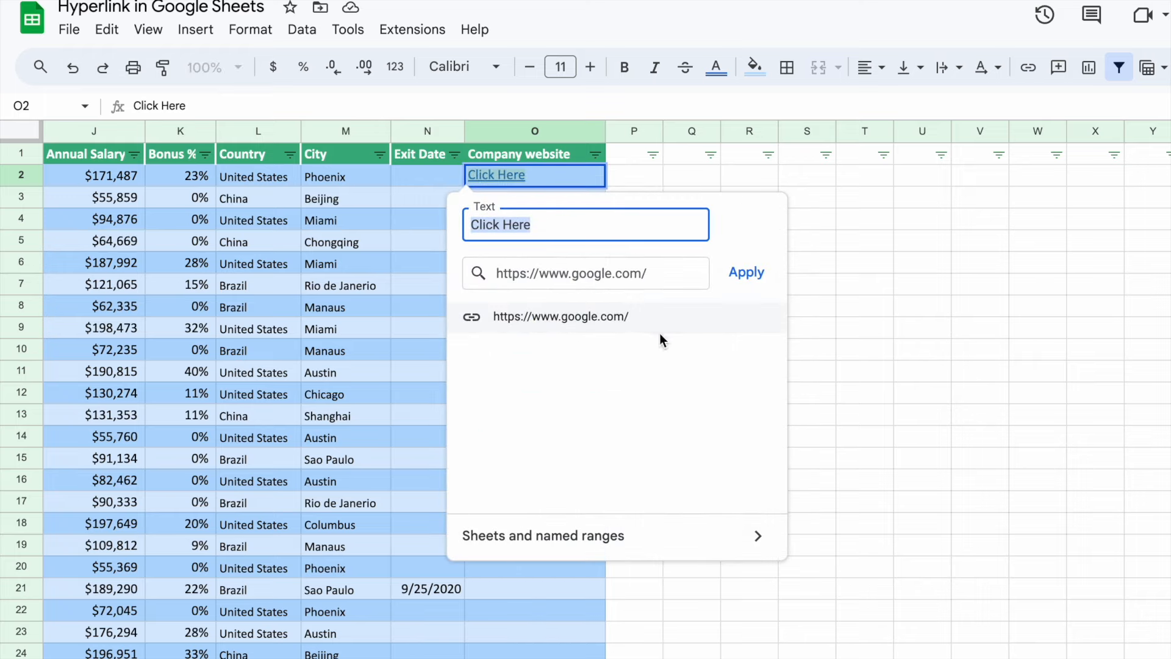
{"action": "left_click", "coordinate": [876, 301]}
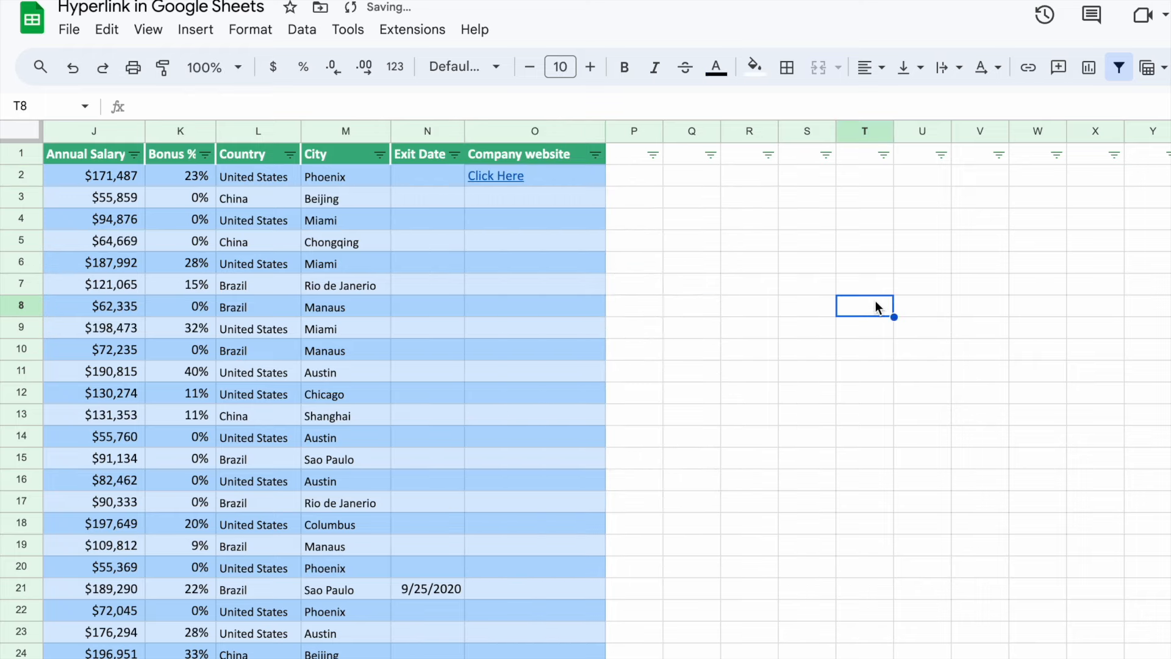
{"action": "left_click", "coordinate": [507, 177]}
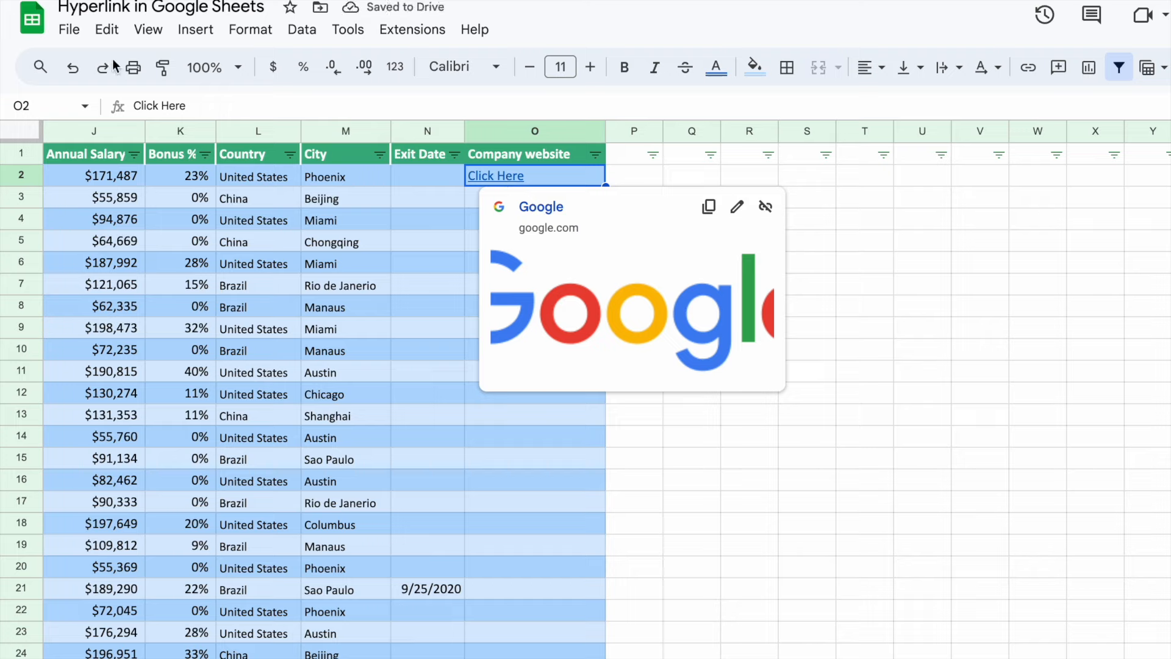
- Undo the shortcut note in cell T2 and the hyperlink in cell O2
{"action": "left_click", "coordinate": [74, 67]}
{"action": "left_click", "coordinate": [74, 67]}
{"action": "left_click", "coordinate": [74, 68]}
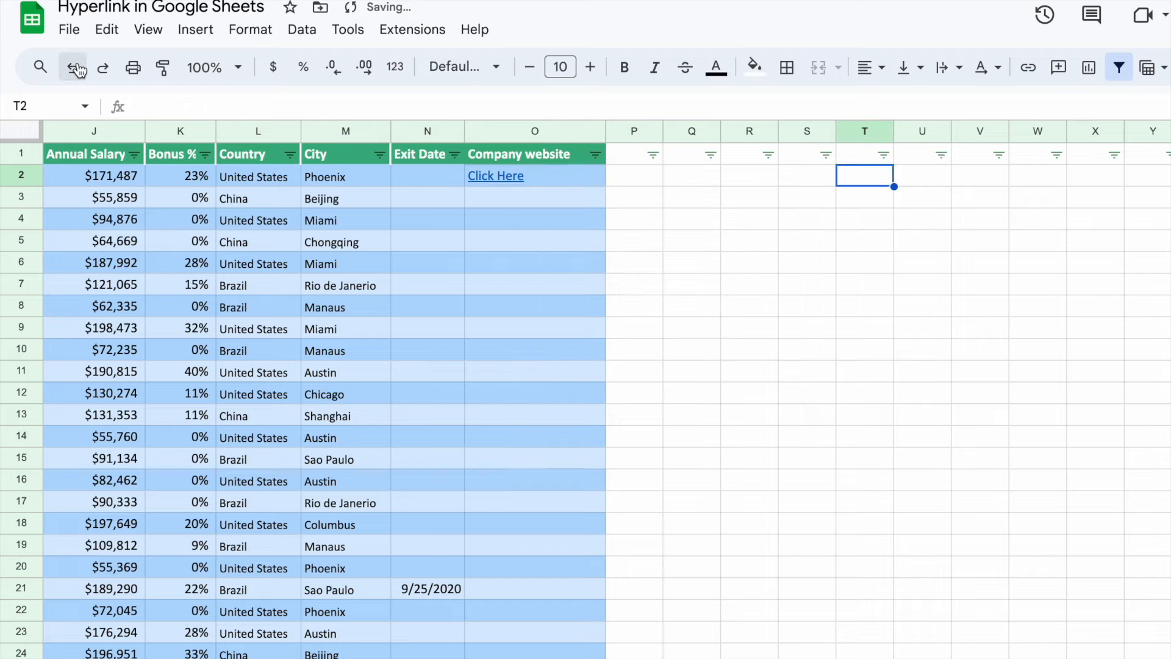
{"action": "left_click", "coordinate": [74, 68]}
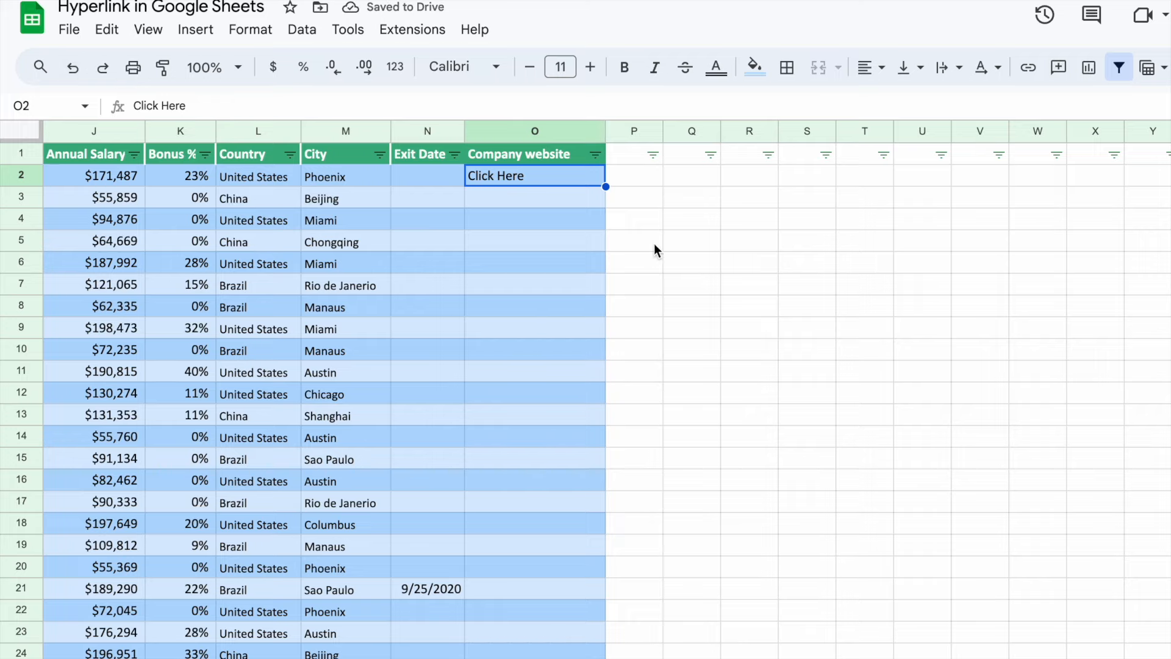
{"action": "right_click", "coordinate": [499, 178]}
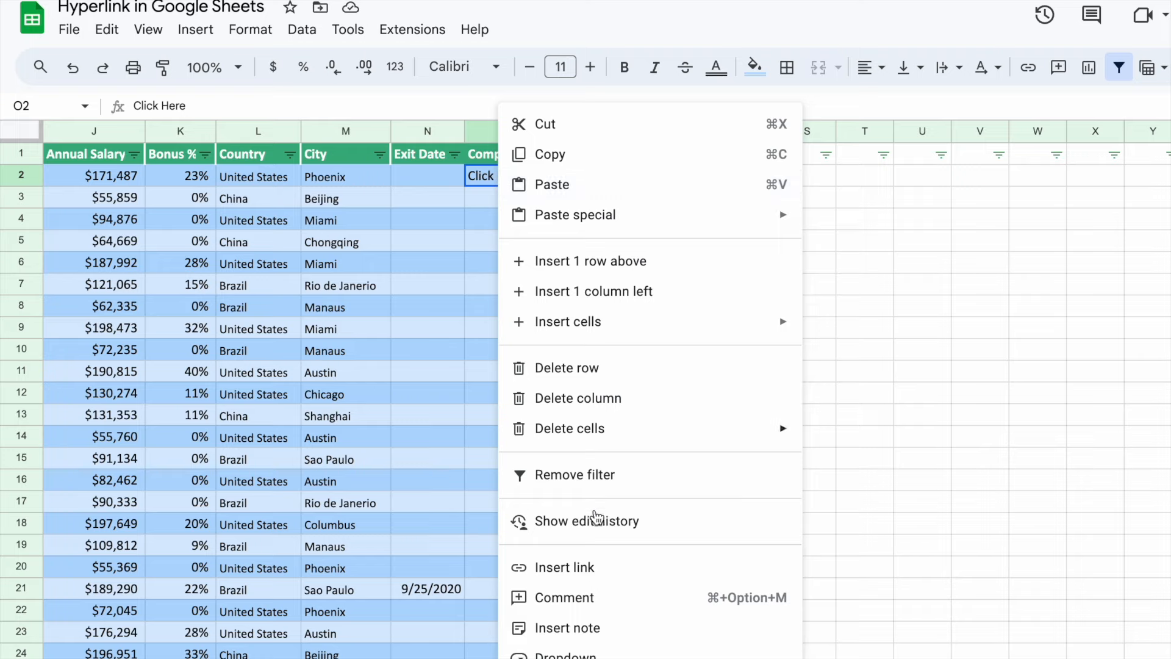
{"action": "left_click", "coordinate": [611, 576]}
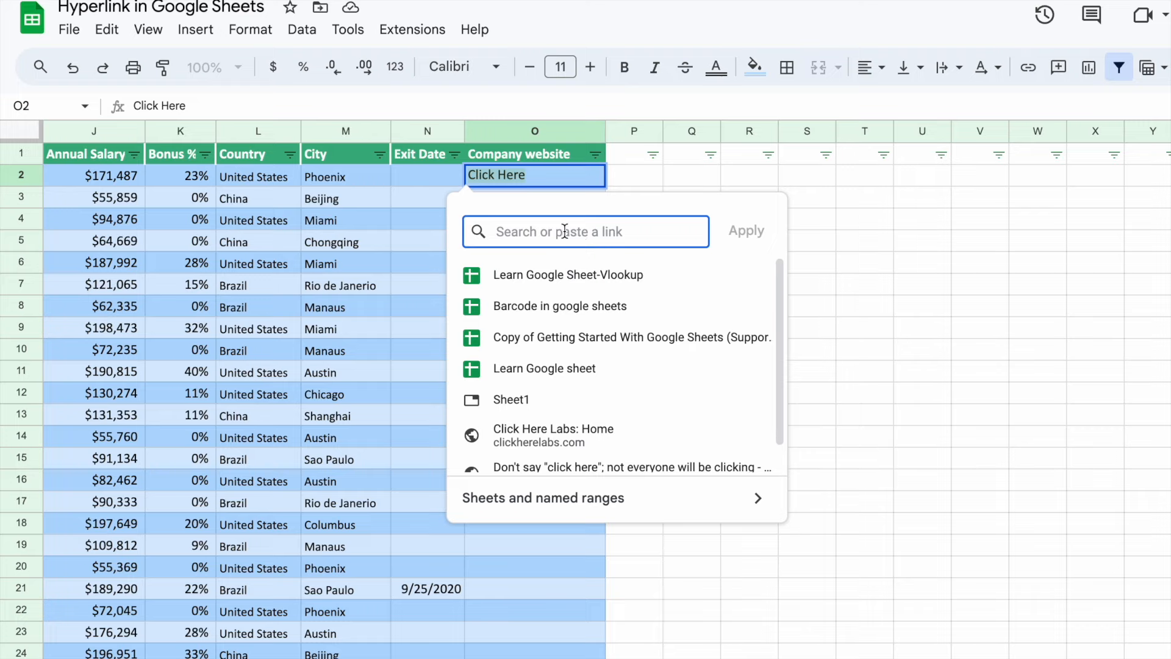
{"action": "type", "text": "https://www.google.com/"}
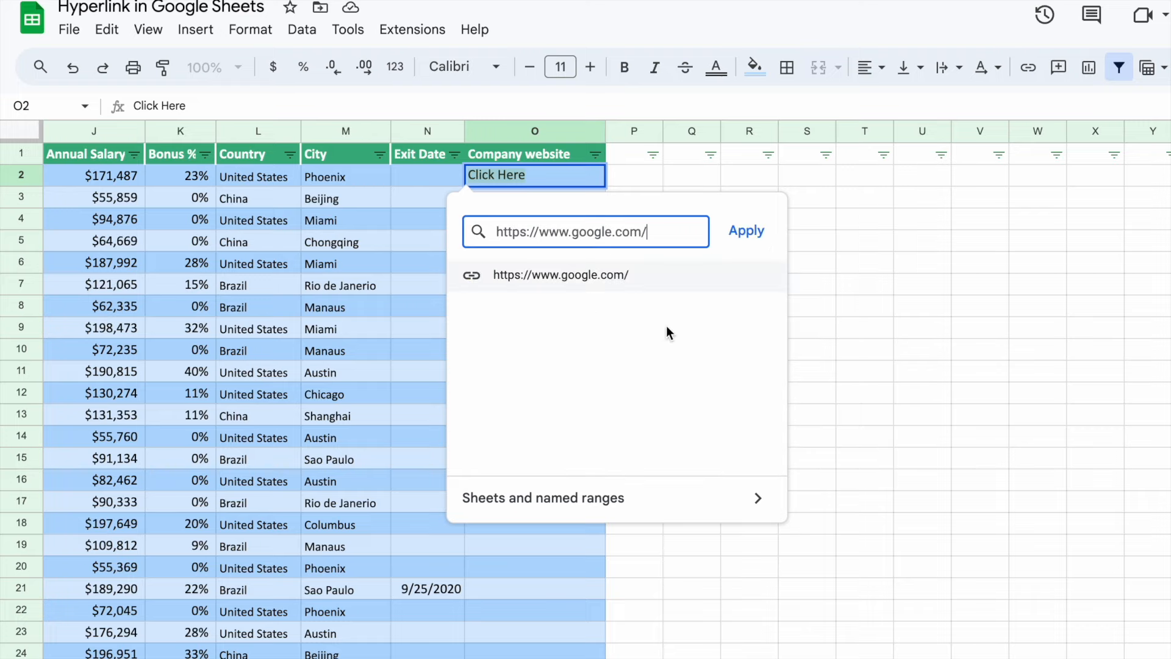
{"action": "left_click", "coordinate": [751, 232]}
{"action": "left_click", "coordinate": [897, 234]}
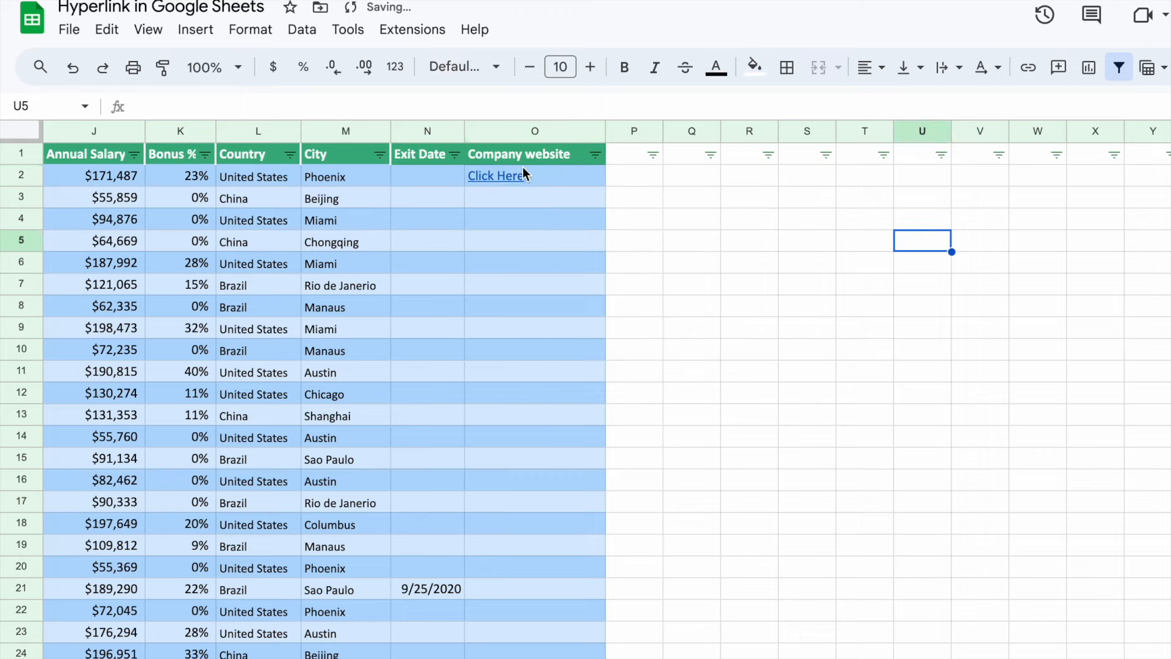
{"action": "left_click", "coordinate": [499, 178]}
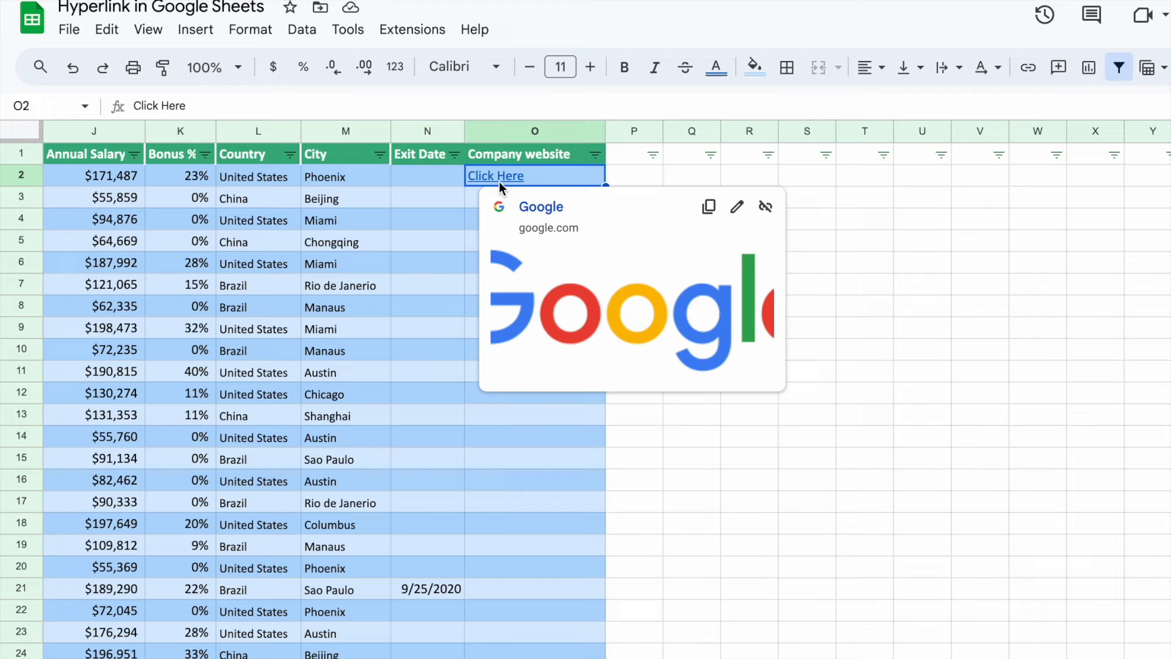
{"action": "left_click", "coordinate": [625, 459]}
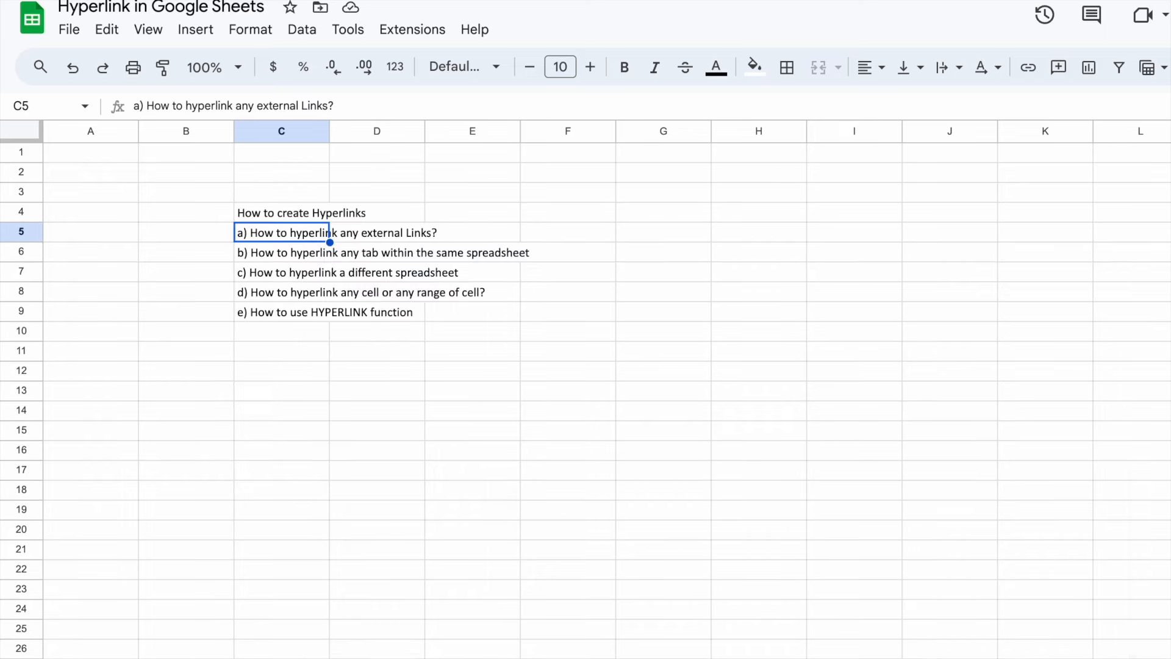
- Review the index sheet's "Employee's All data" entry and the full employee data sheet from its first column
{"action": "left_click", "coordinate": [293, 439]}
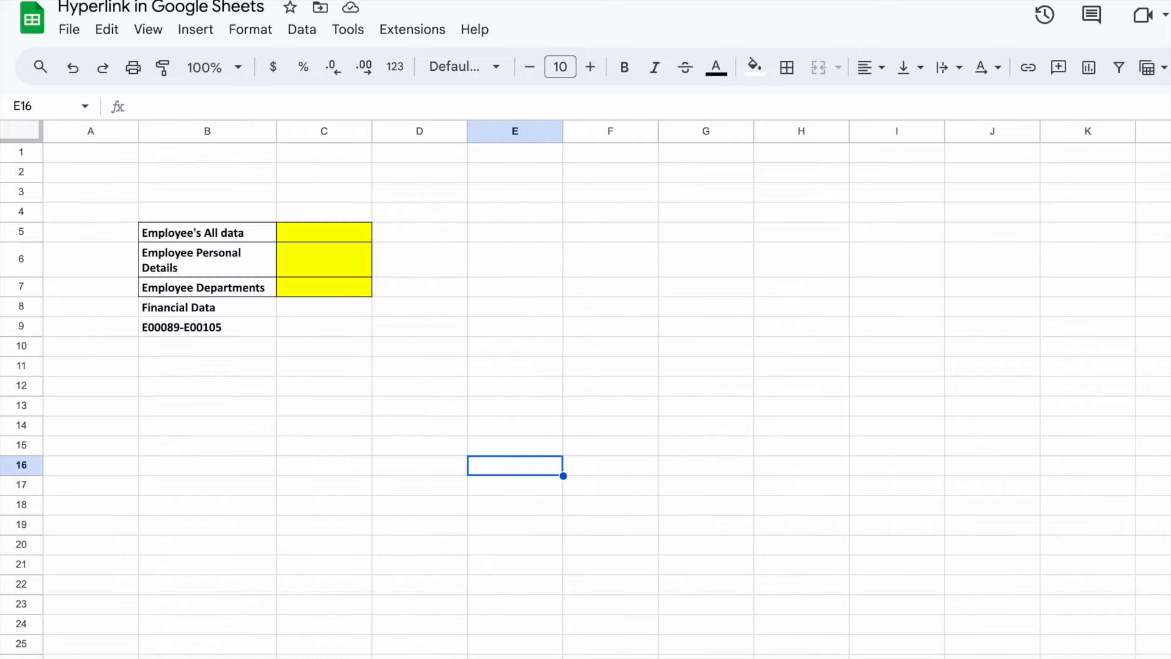
{"action": "left_click", "coordinate": [239, 558]}
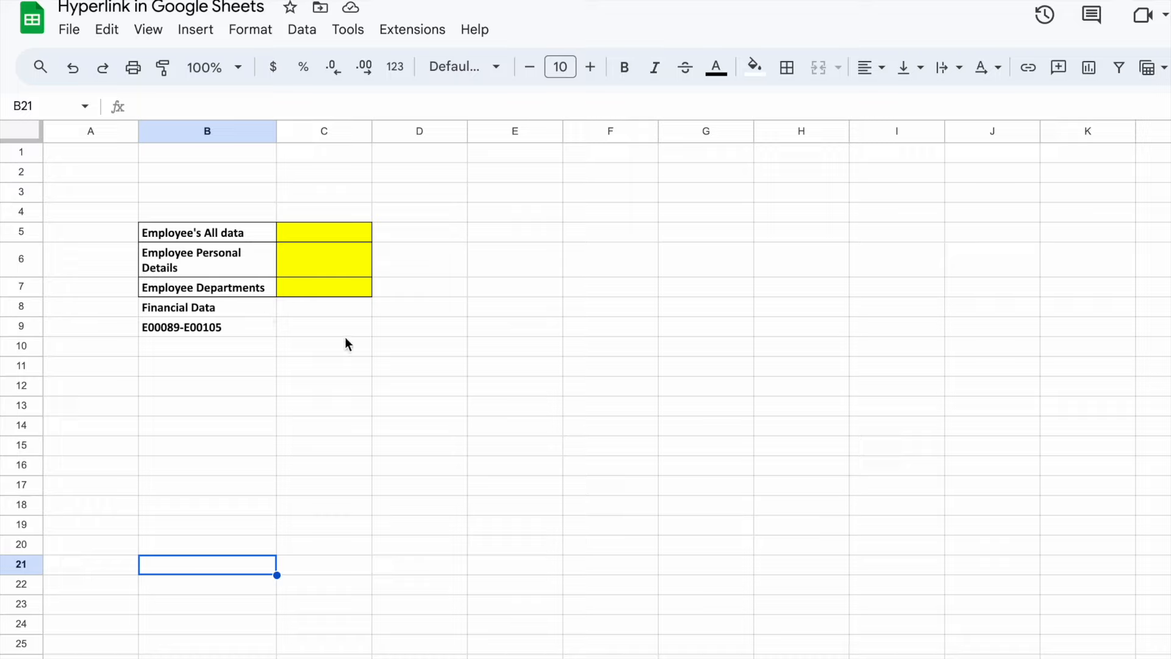
{"action": "left_click", "coordinate": [193, 234]}
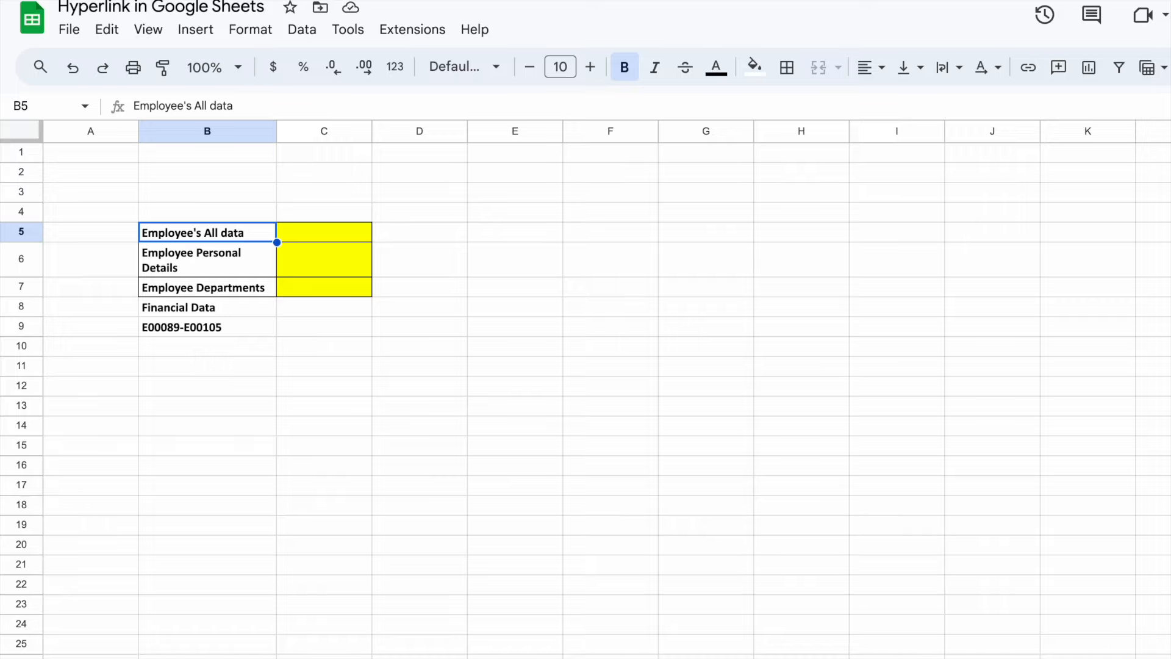
{"action": "left_click", "coordinate": [274, 658]}
{"action": "scroll", "coordinate": [334, 531], "scroll_direction": "left", "scroll_amount": 12}
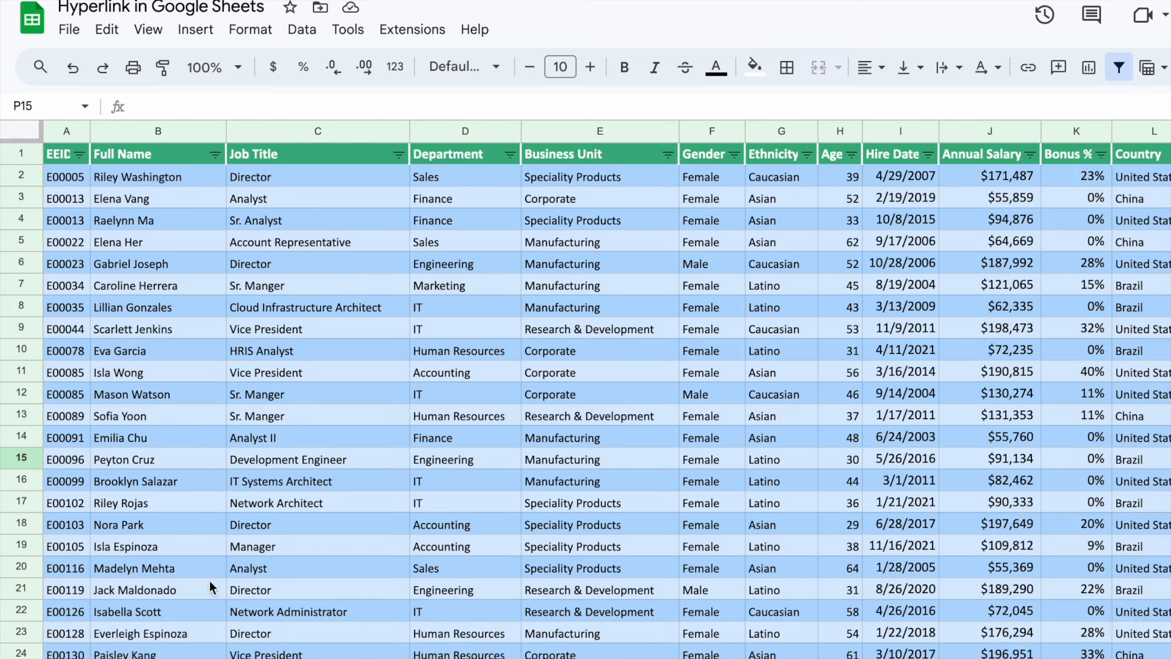
- Return to the index sheet and enter "Click here" in cell C5 beside "Employee's All data"
{"action": "left_click", "coordinate": [244, 658]}
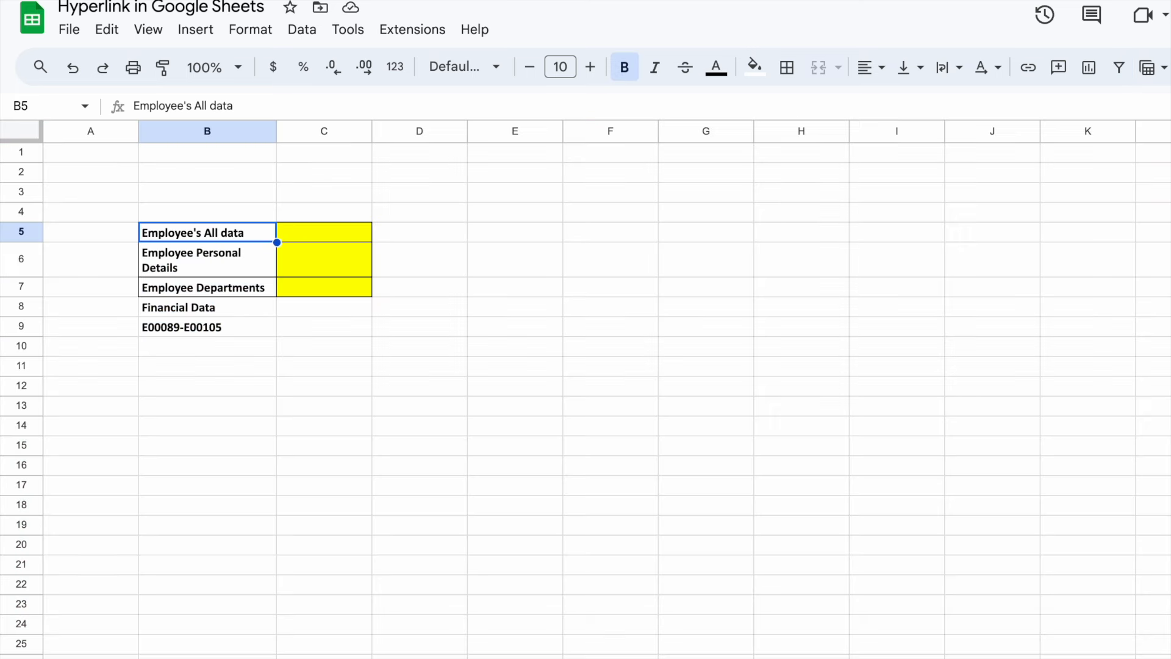
{"action": "left_click", "coordinate": [301, 240]}
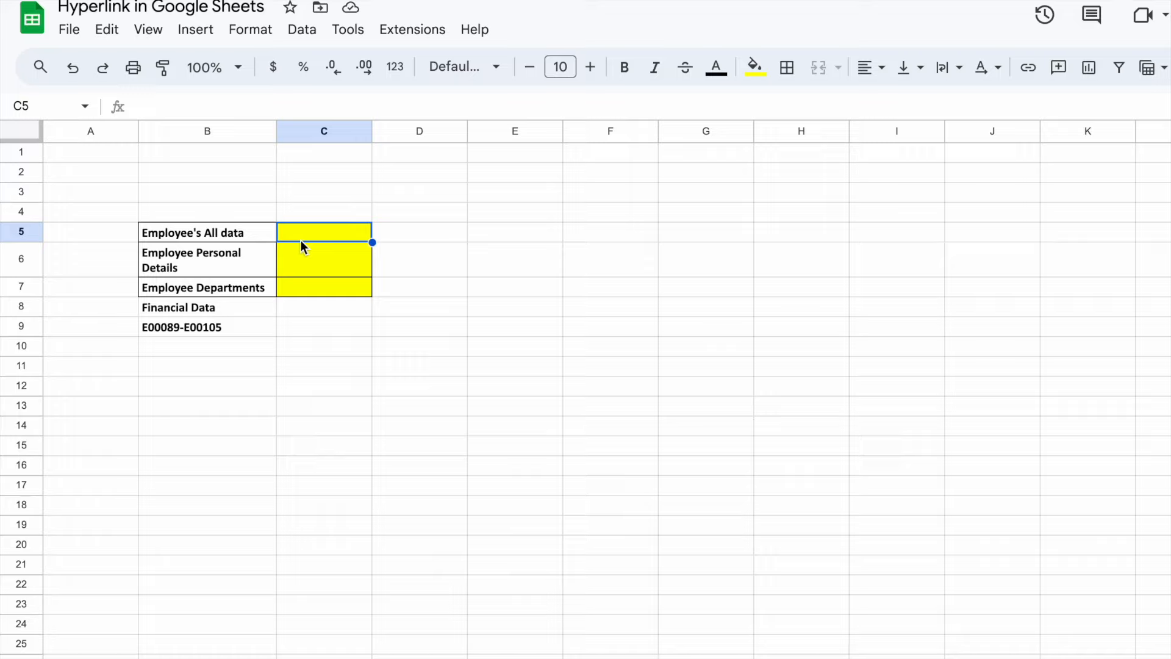
{"action": "type", "text": "Clik"}
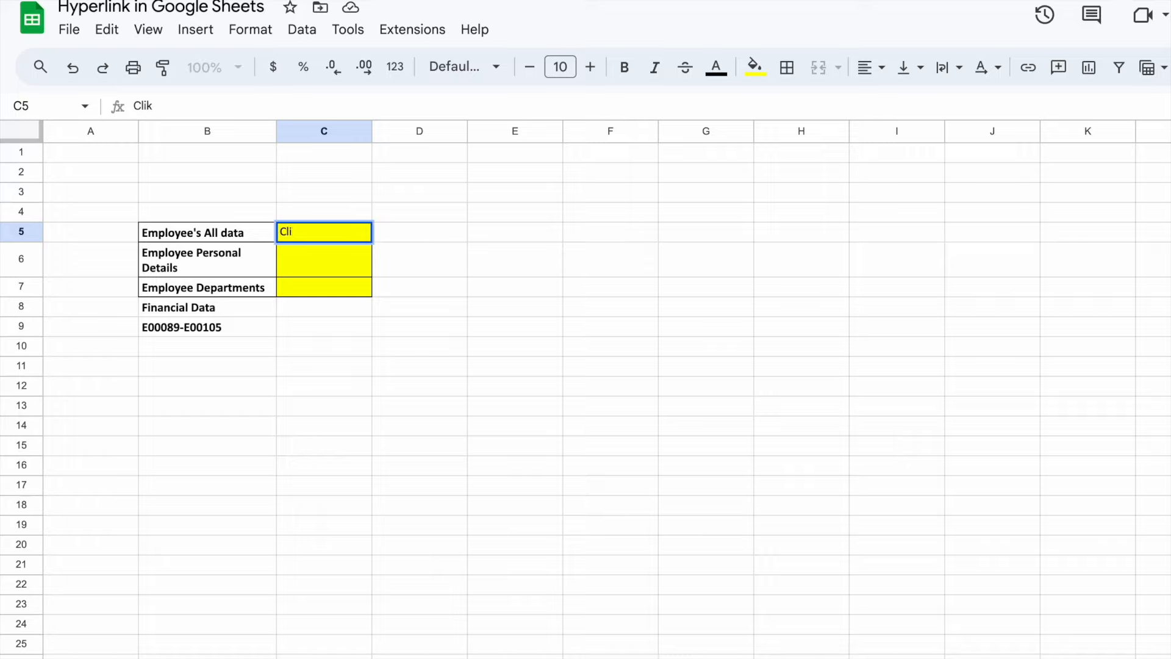
{"action": "key", "text": "BackSpace"}
{"action": "type", "text": "ck here"}
{"action": "key", "text": "Return"}
- Link the "Click here" text in cell C5 to the All Data sheet and follow the link to test it
{"action": "left_click", "coordinate": [324, 232]}
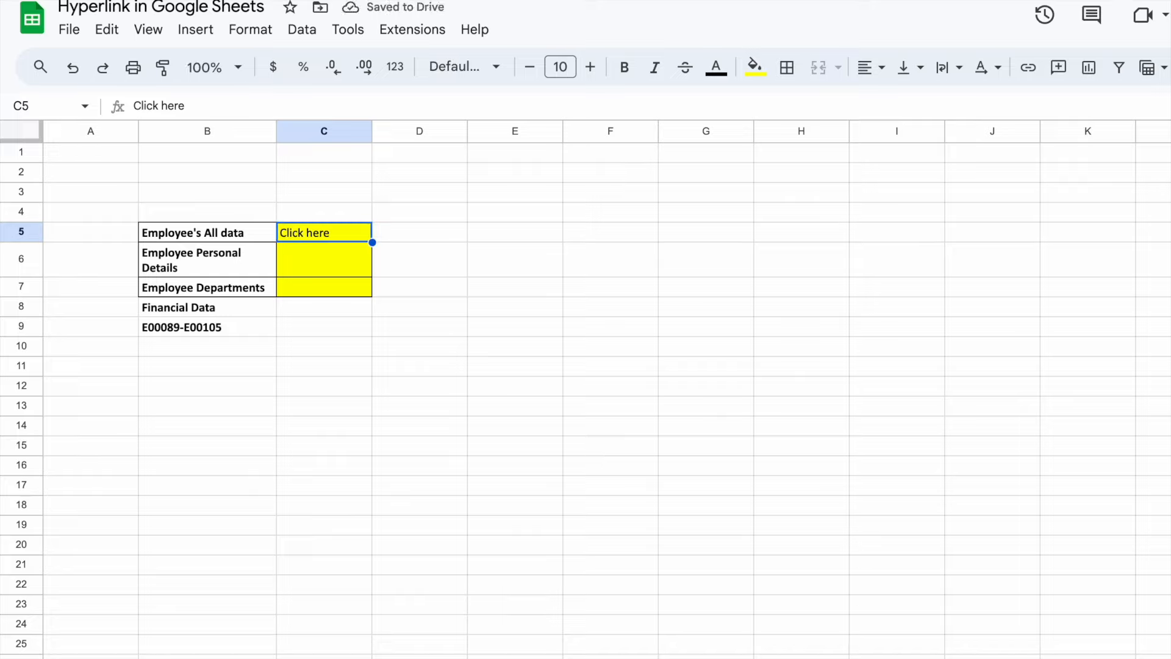
{"action": "key", "text": "ctrl+k"}
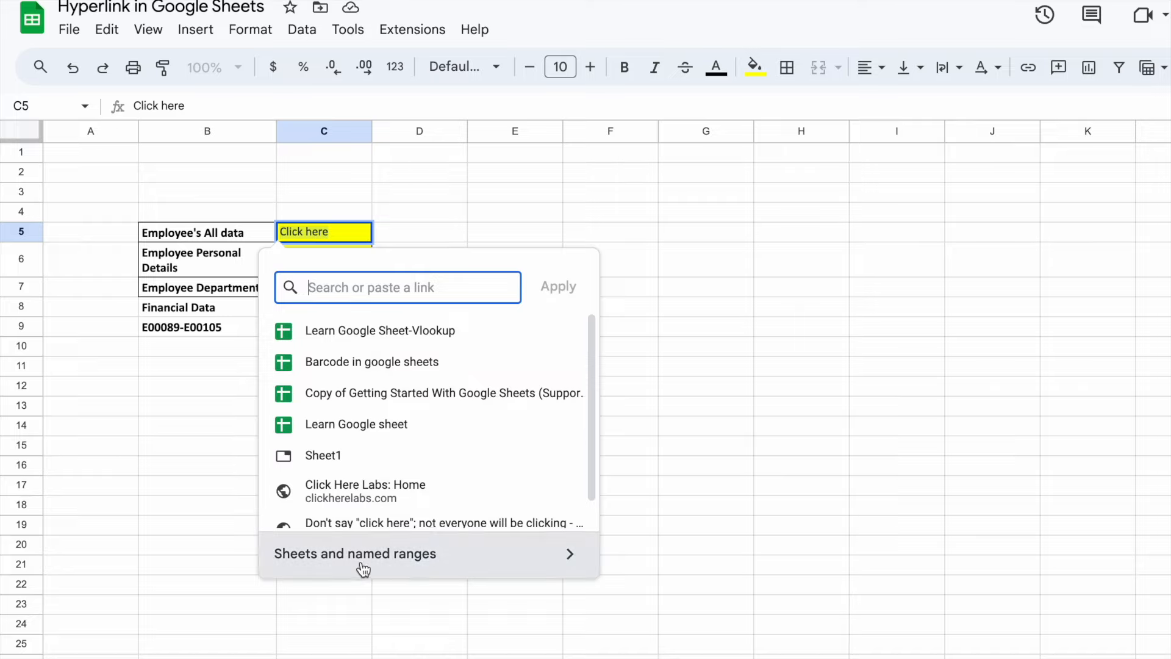
{"action": "left_click", "coordinate": [546, 566]}
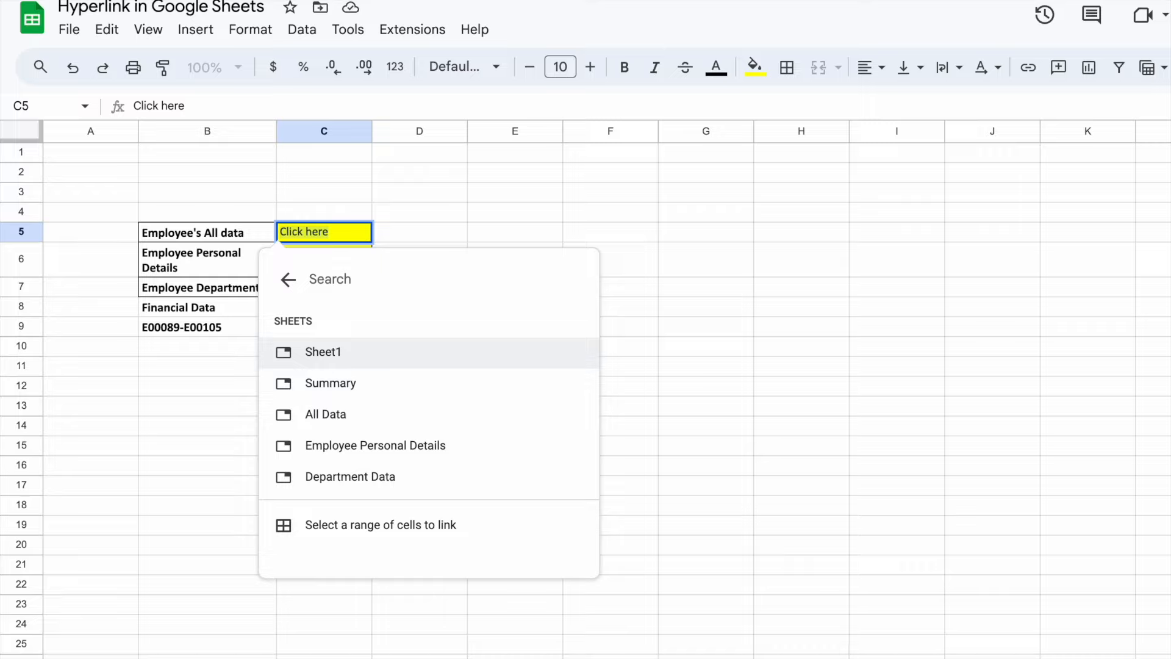
{"action": "left_click", "coordinate": [342, 415]}
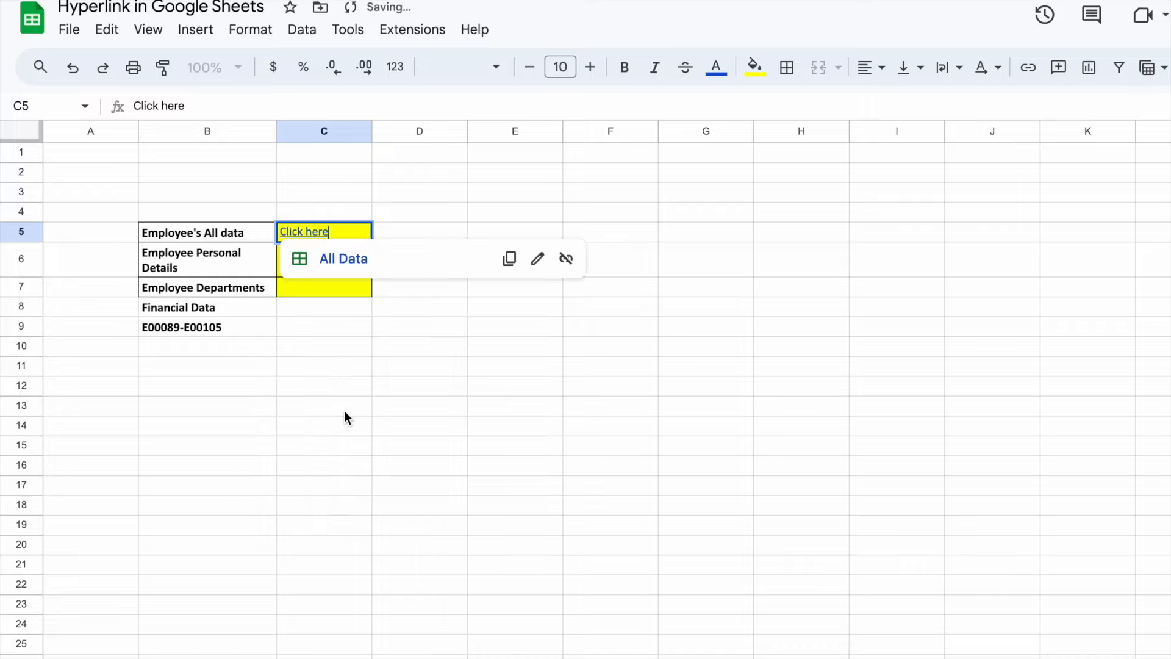
{"action": "left_click", "coordinate": [536, 301]}
{"action": "left_click", "coordinate": [311, 233]}
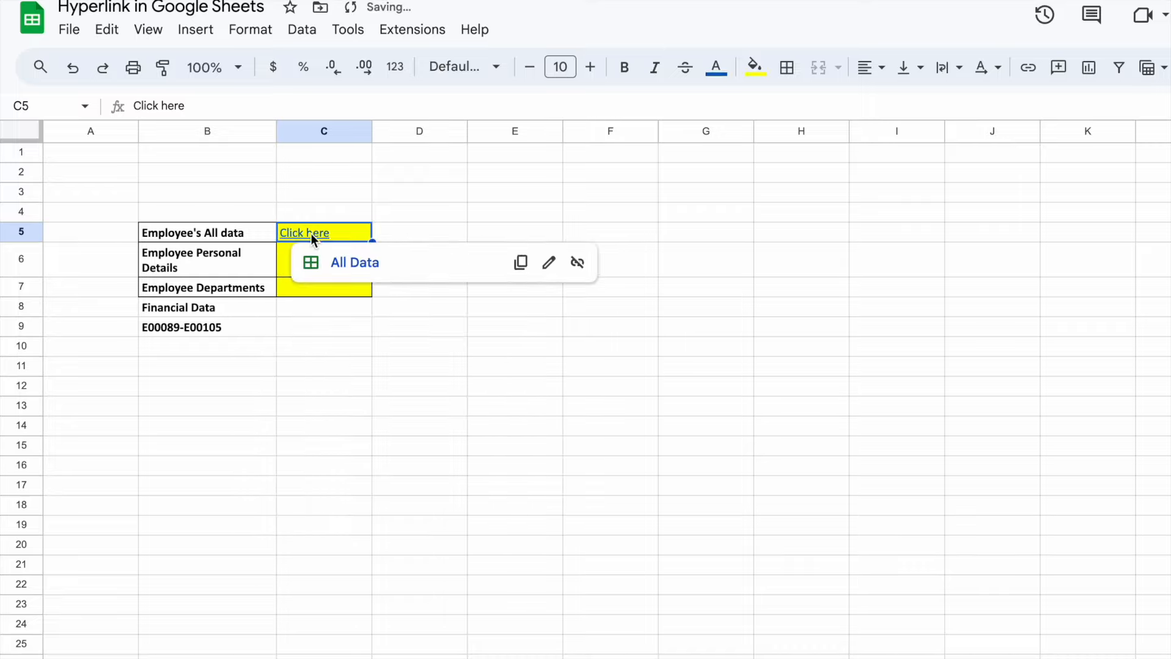
{"action": "left_click", "coordinate": [337, 265]}
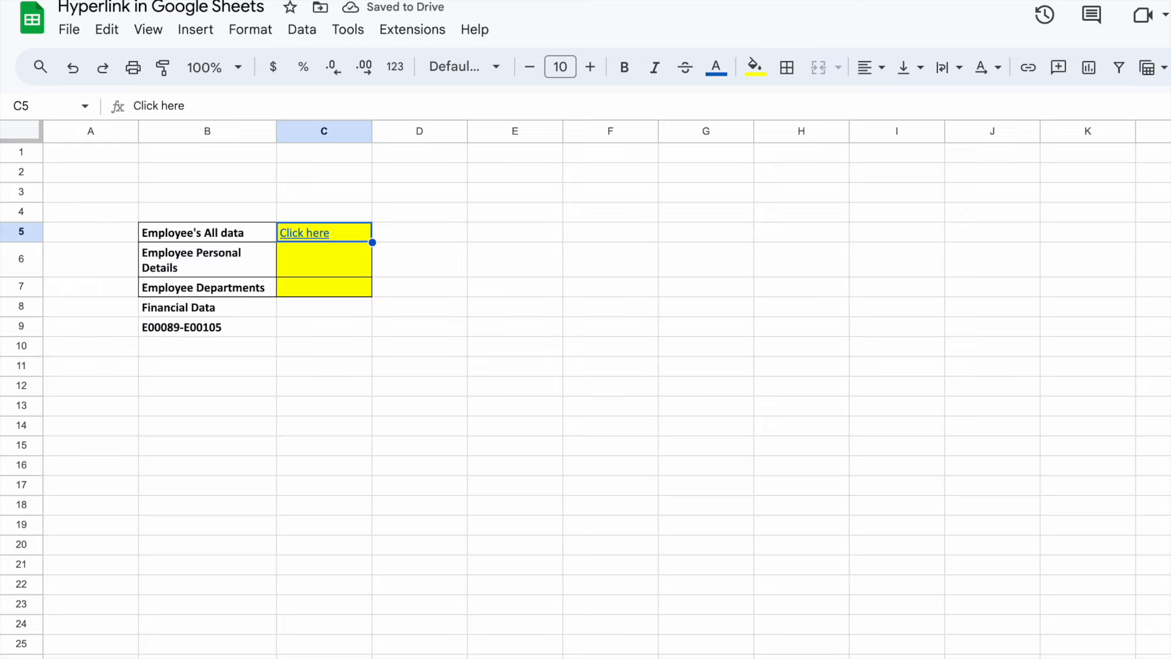
- Enter "Click here" in cell C6 and link it to the Employee Personal Details sheet
{"action": "left_click", "coordinate": [311, 265]}
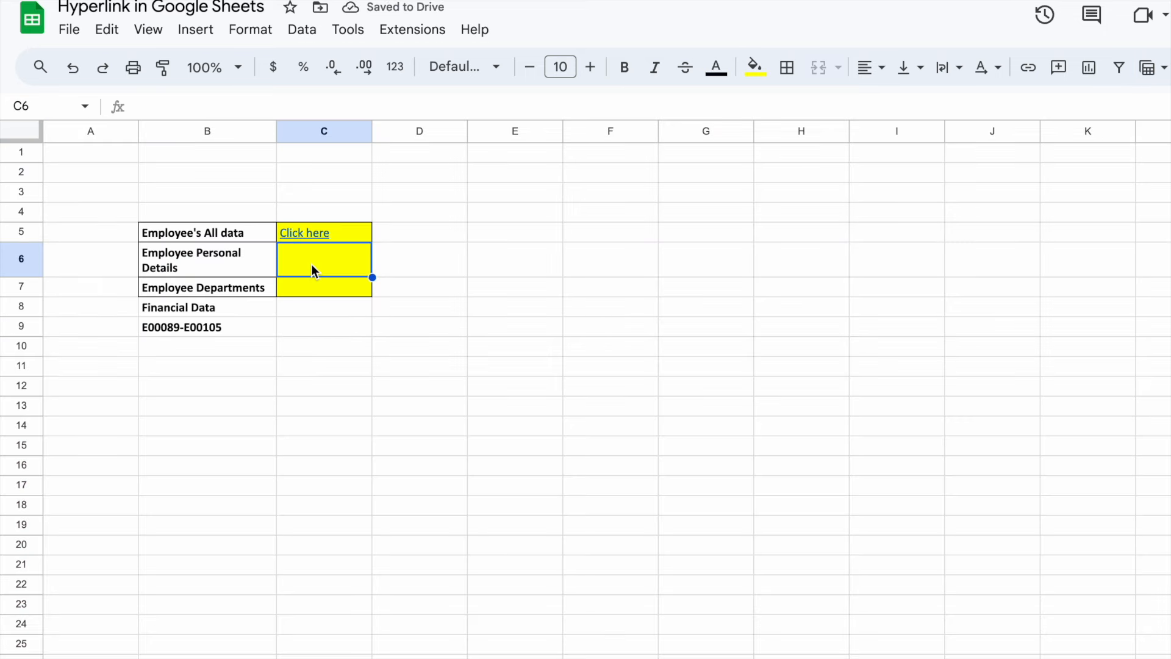
{"action": "type", "text": "Click"}
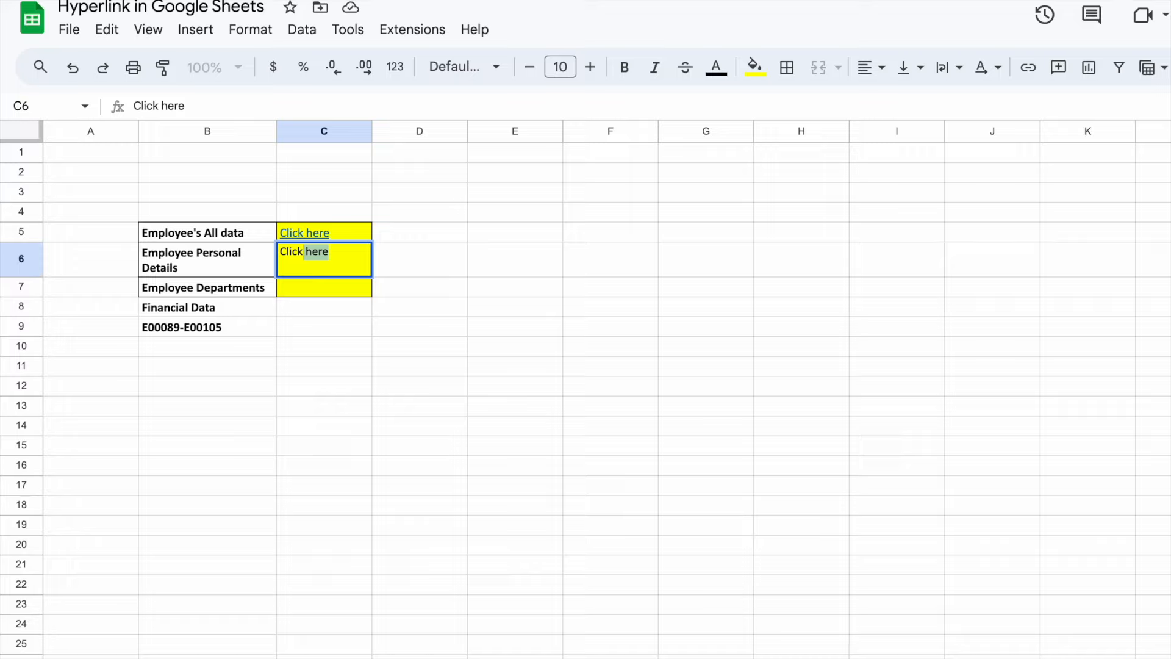
{"action": "key", "text": "Return"}
{"action": "left_click", "coordinate": [288, 258]}
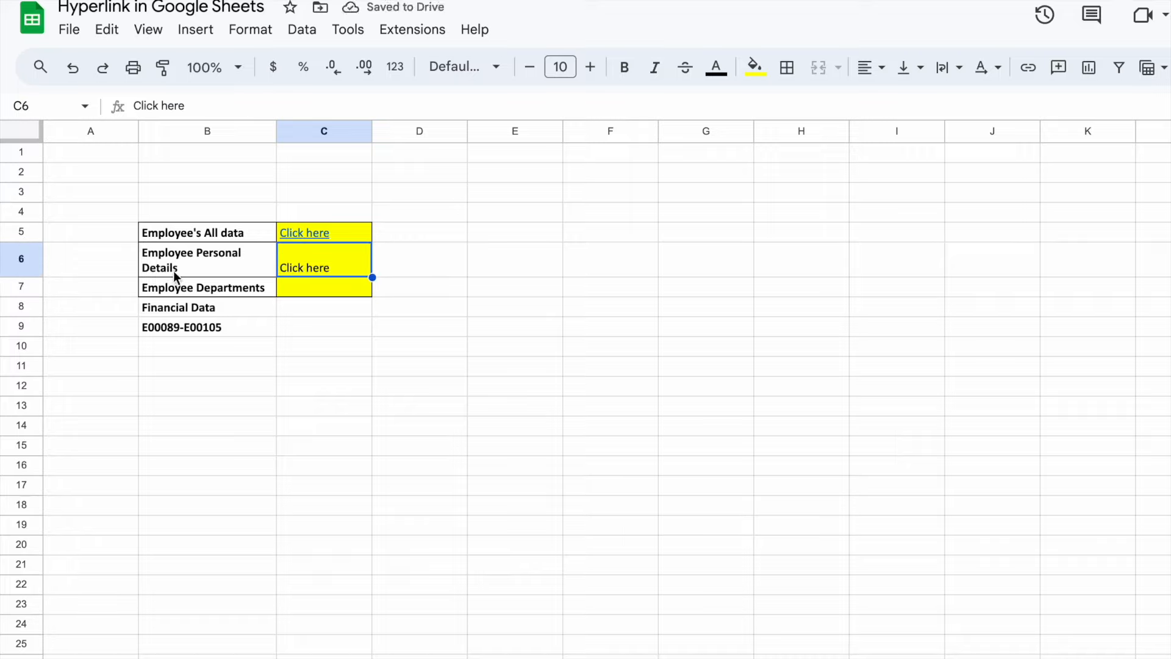
{"action": "right_click", "coordinate": [325, 272]}
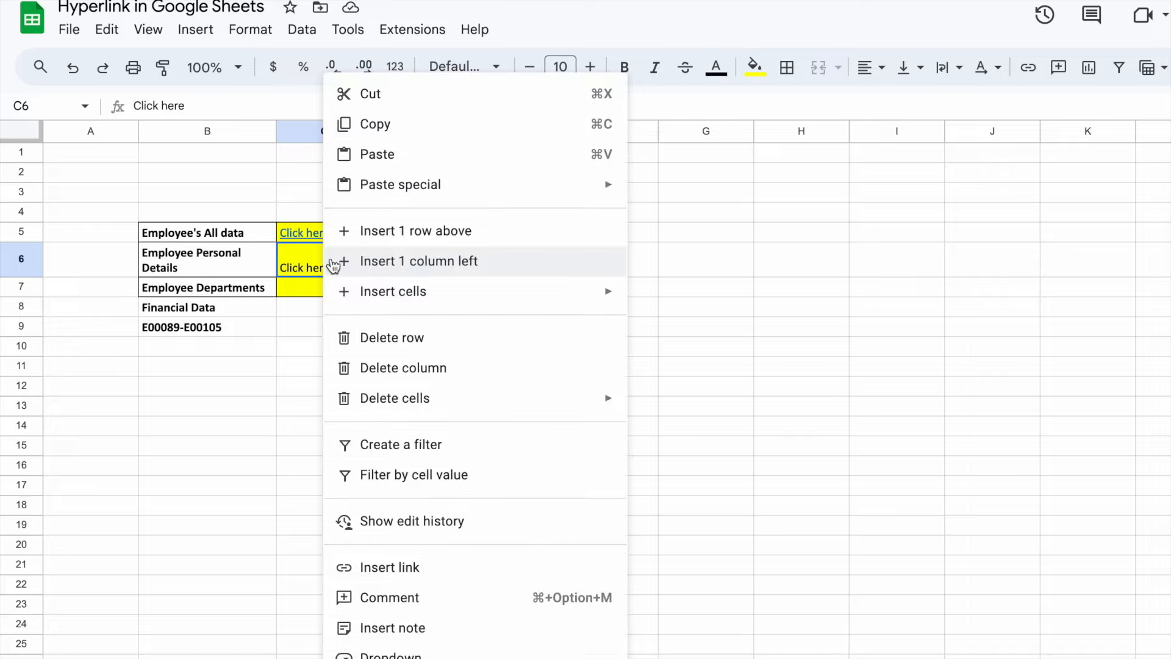
{"action": "left_click", "coordinate": [416, 579]}
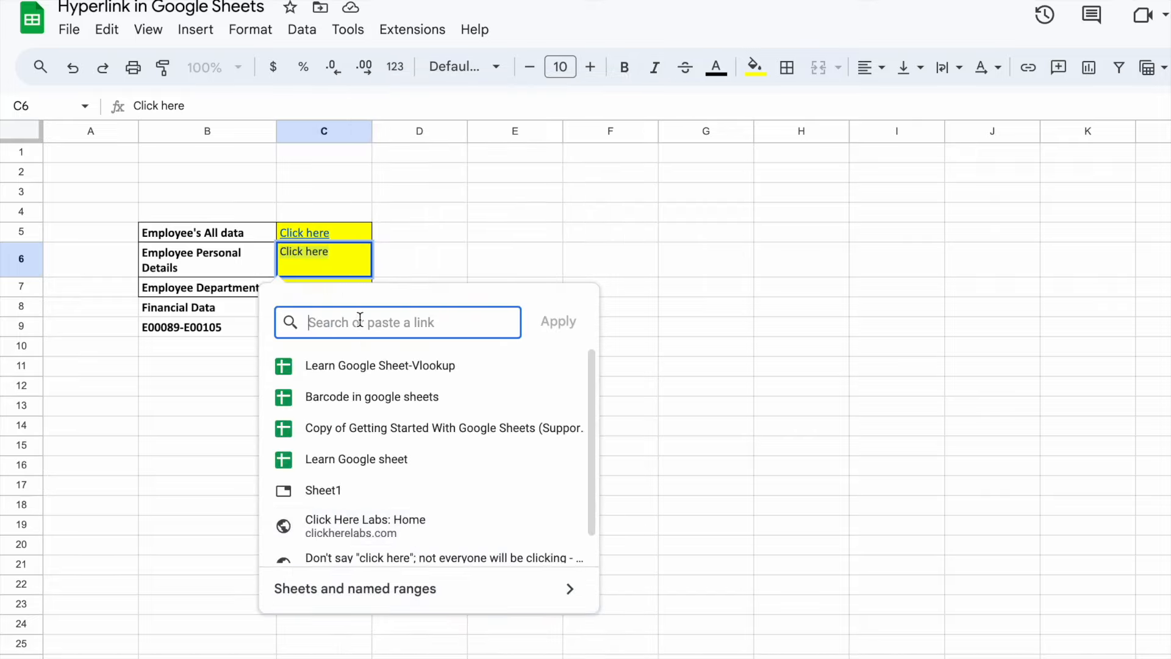
{"action": "left_click", "coordinate": [439, 591]}
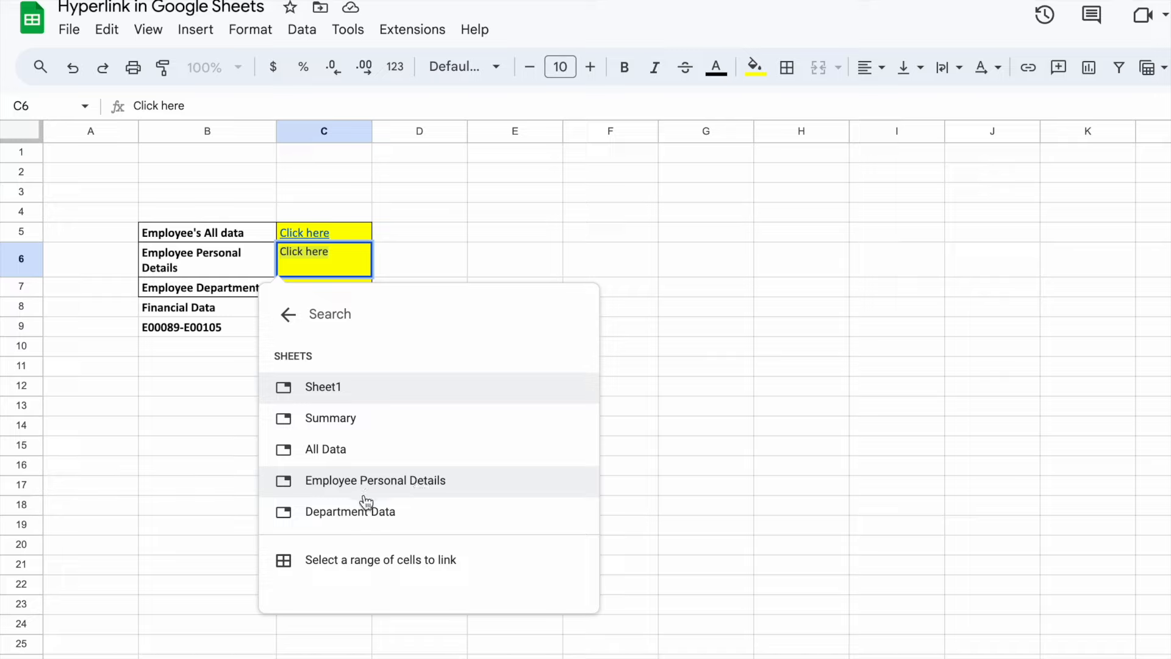
{"action": "left_click", "coordinate": [405, 490]}
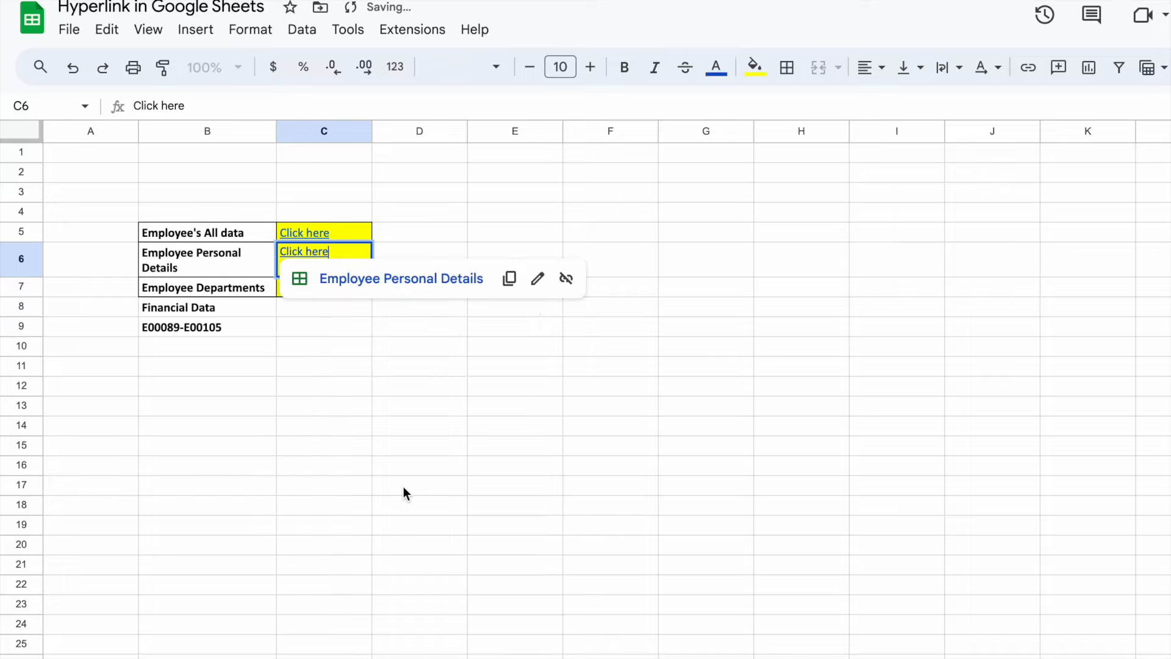
{"action": "left_click", "coordinate": [404, 486]}
- Test the sheet links in cells C6 and C5 by following each one
{"action": "left_click", "coordinate": [292, 261]}
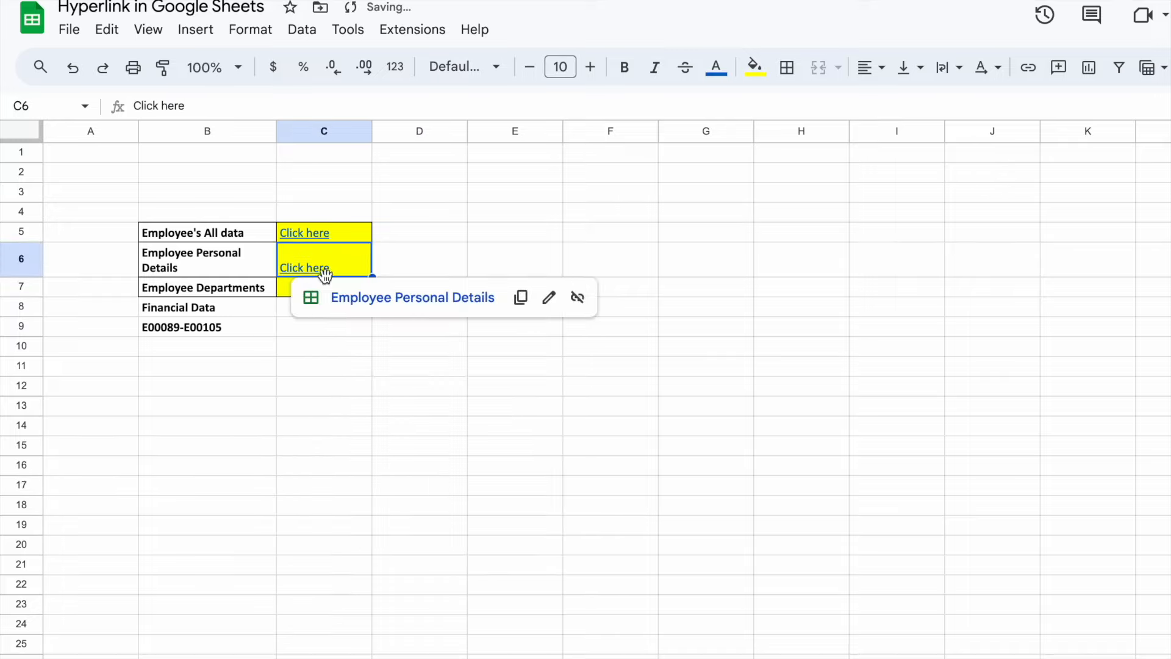
{"action": "left_click", "coordinate": [356, 298]}
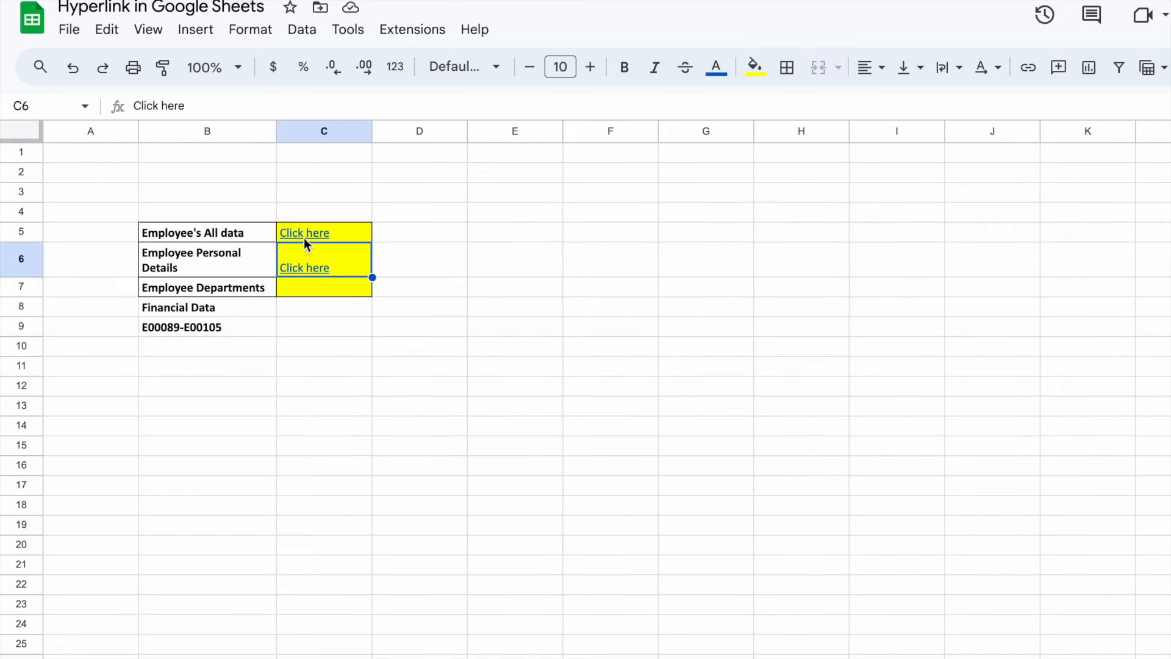
{"action": "left_click", "coordinate": [304, 234]}
{"action": "left_click", "coordinate": [345, 262]}
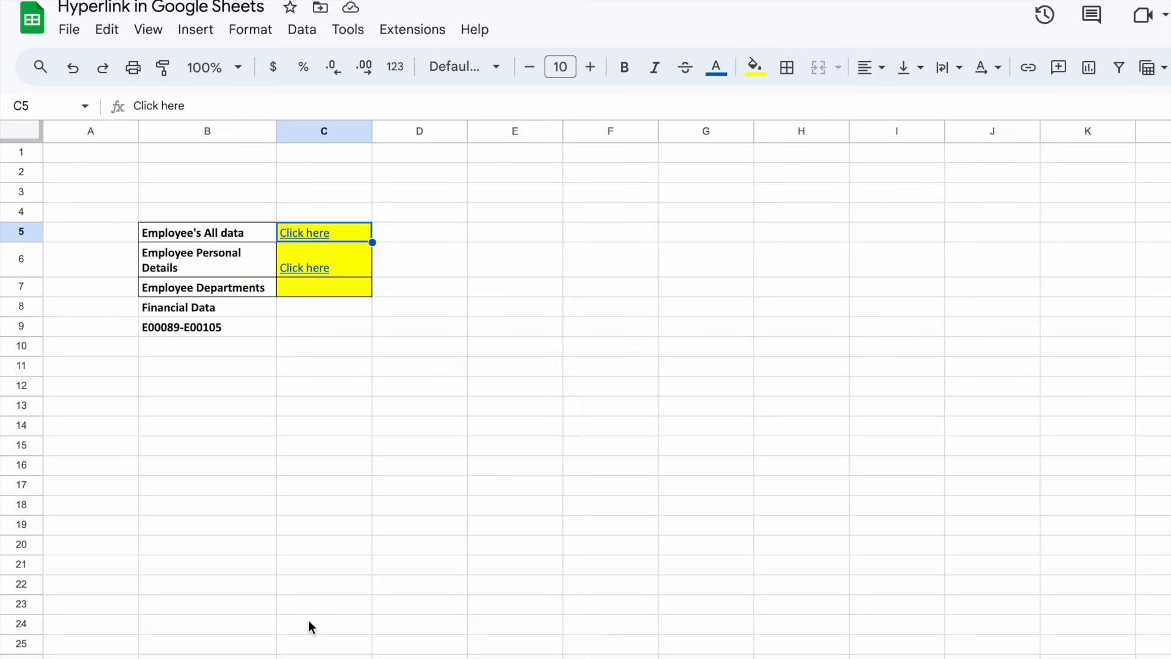
{"action": "left_click", "coordinate": [305, 288]}
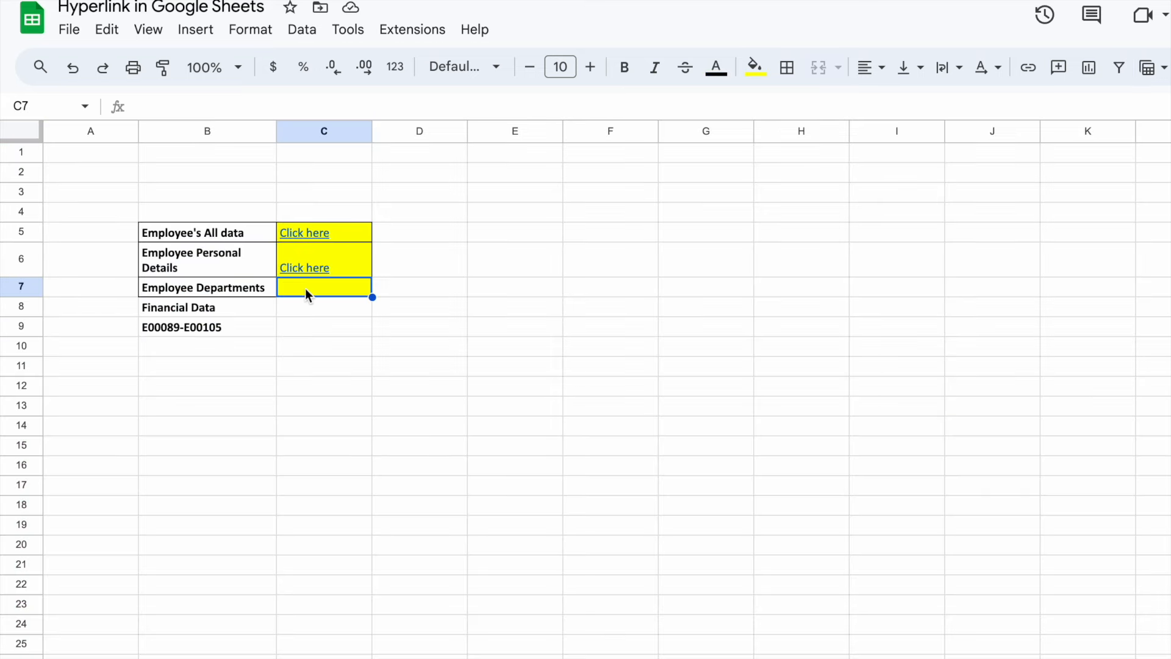
{"action": "left_click", "coordinate": [235, 291]}
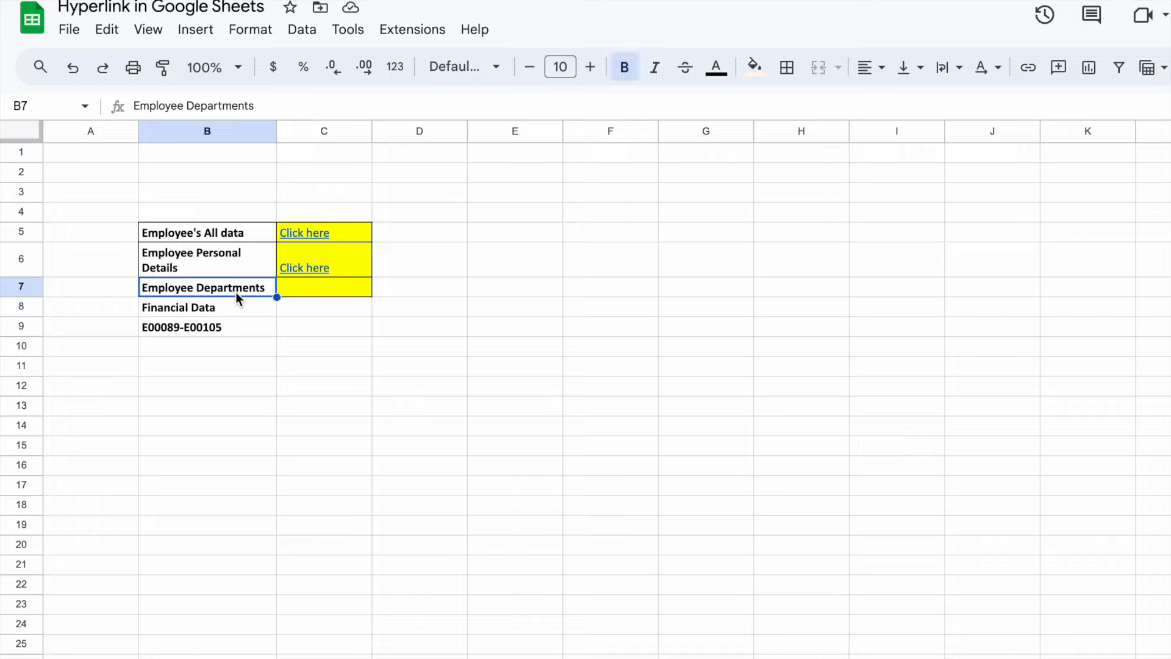
{"action": "left_click", "coordinate": [305, 312]}
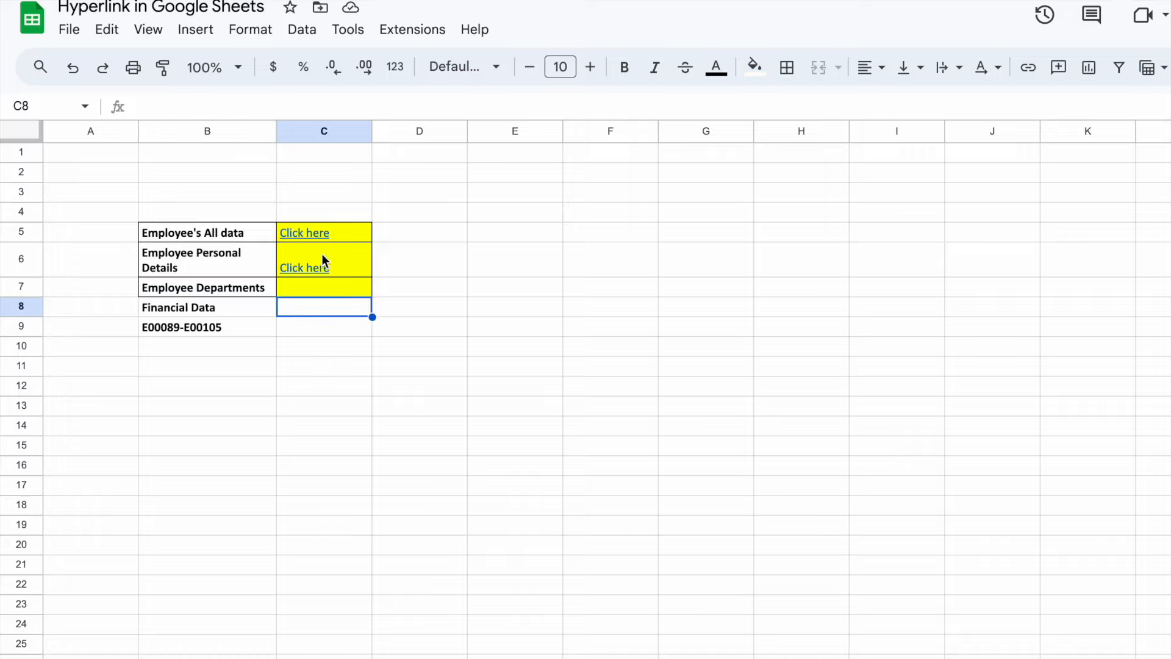
- Edit the link in cell C6 so its display text reads "Click", keeping Employee Personal Details as the target
{"action": "mouse_move", "coordinate": [320, 257]}
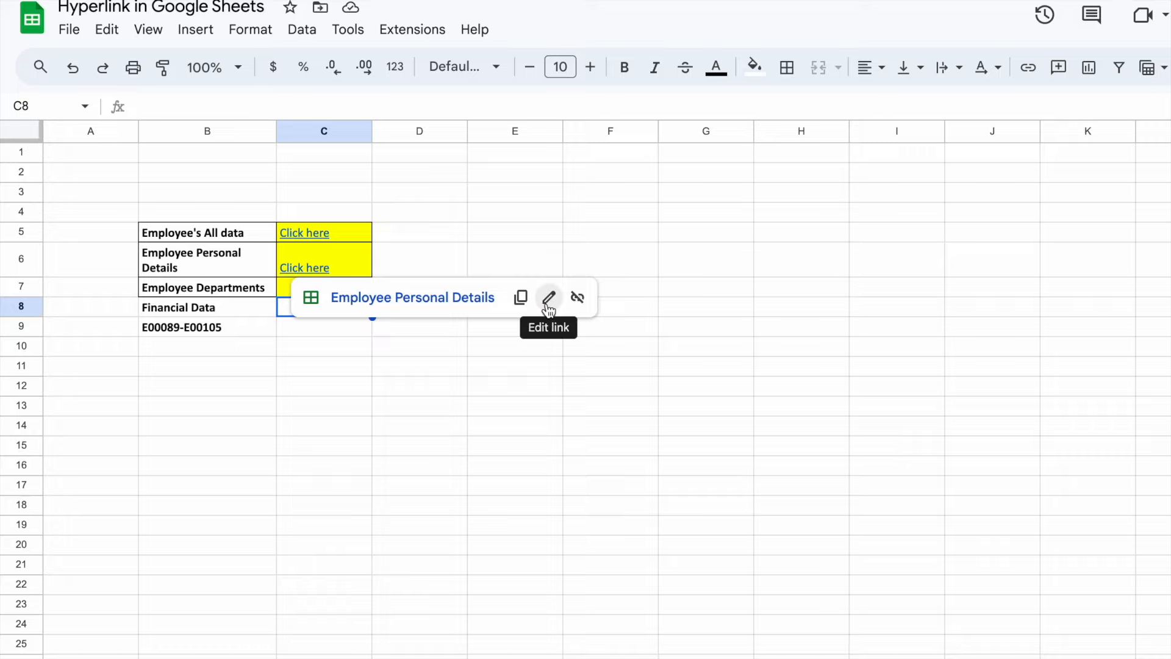
{"action": "left_click", "coordinate": [482, 263]}
{"action": "left_click", "coordinate": [363, 263]}
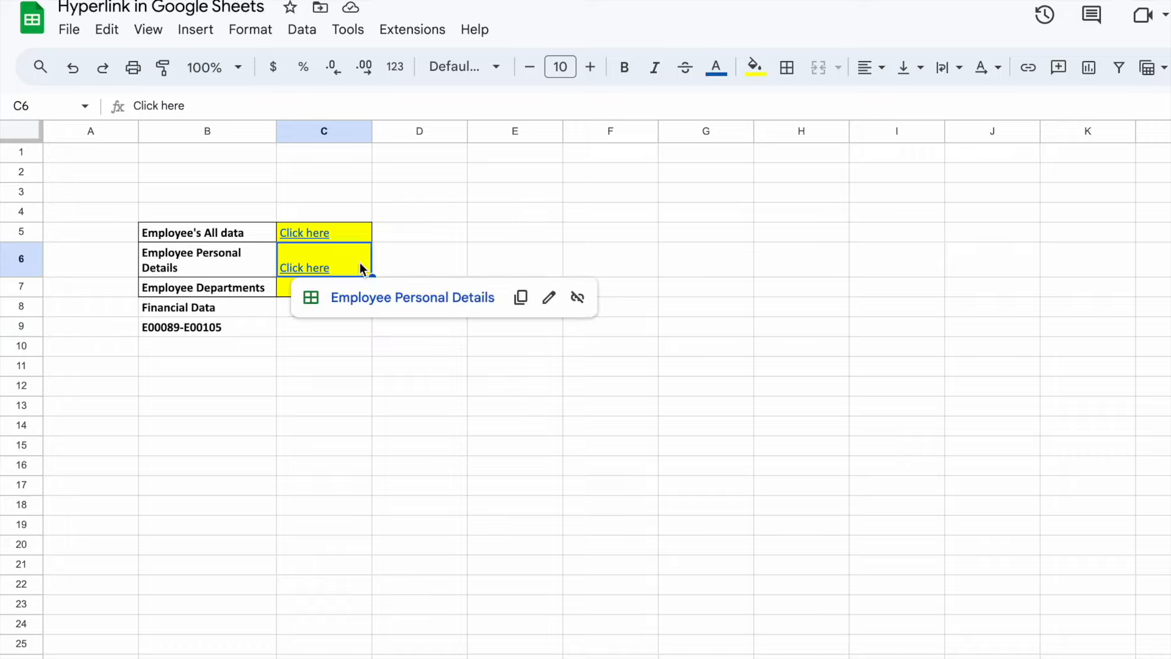
{"action": "left_click", "coordinate": [547, 300]}
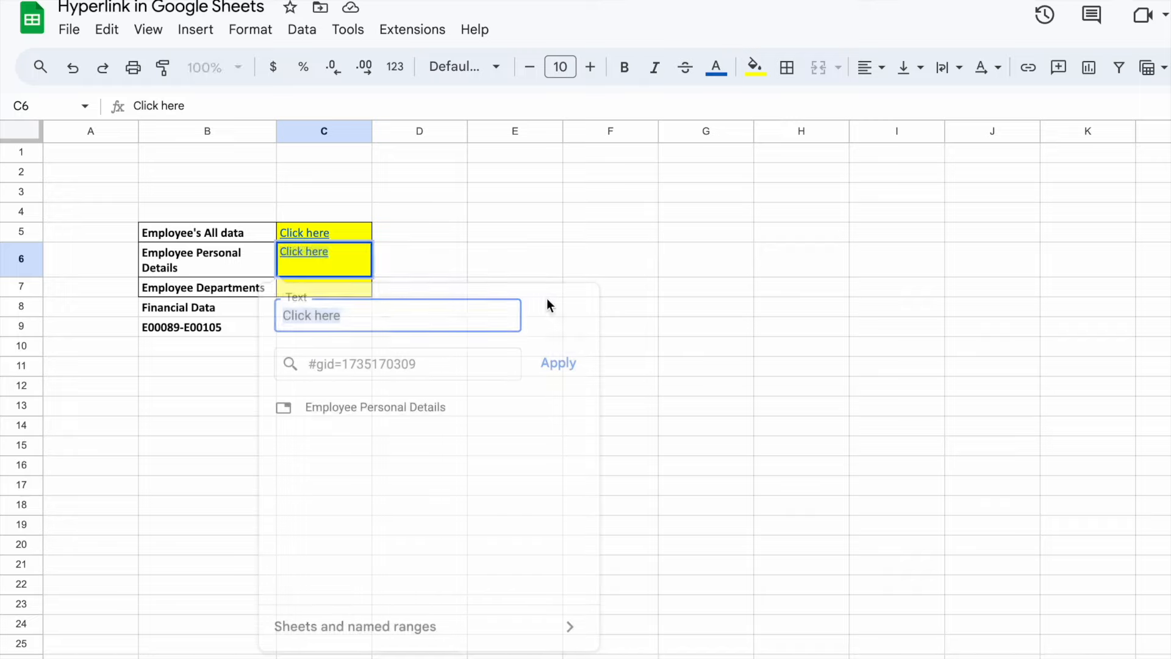
{"action": "left_click", "coordinate": [373, 323]}
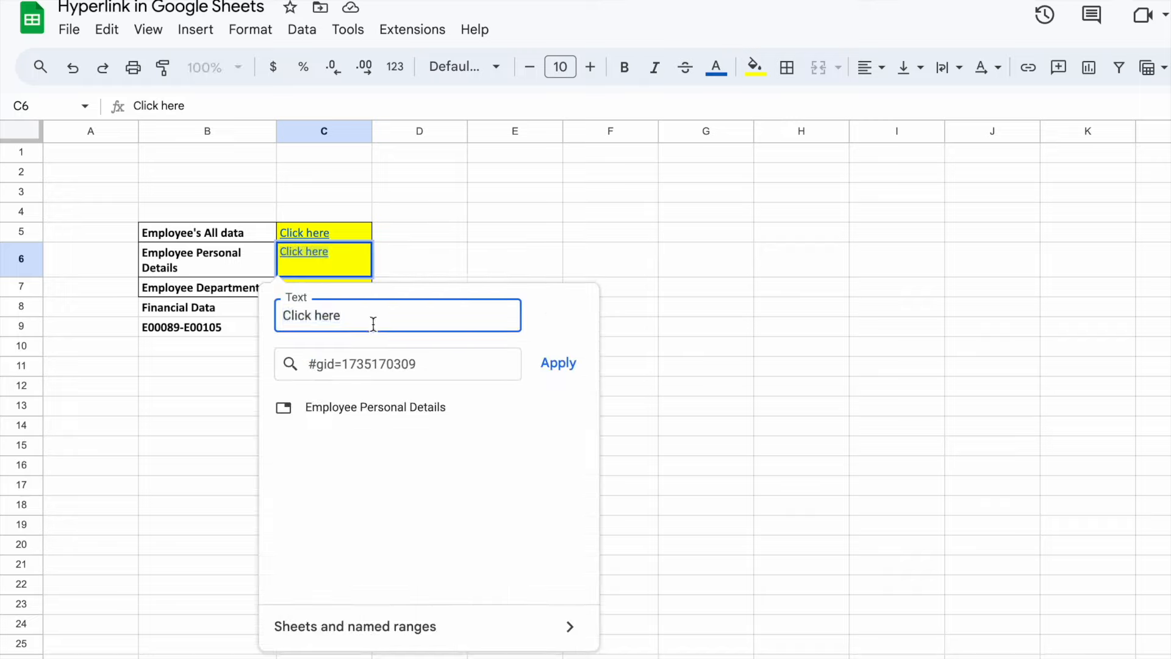
{"action": "key", "text": "BackSpace"}
{"action": "key", "text": "BackSpace"}
{"action": "key", "text": "BackSpace"}
{"action": "key", "text": "BackSpace"}
{"action": "key", "text": "BackSpace"}
{"action": "left_click", "coordinate": [566, 364]}
{"action": "left_click", "coordinate": [550, 369]}
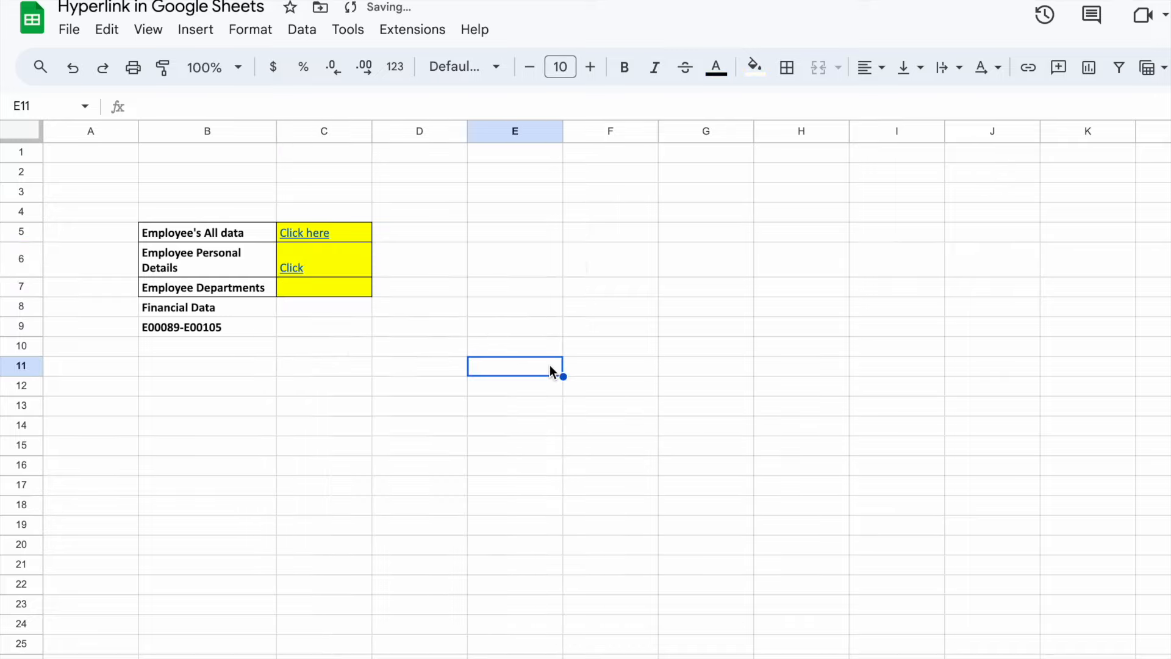
{"action": "left_click", "coordinate": [461, 514]}
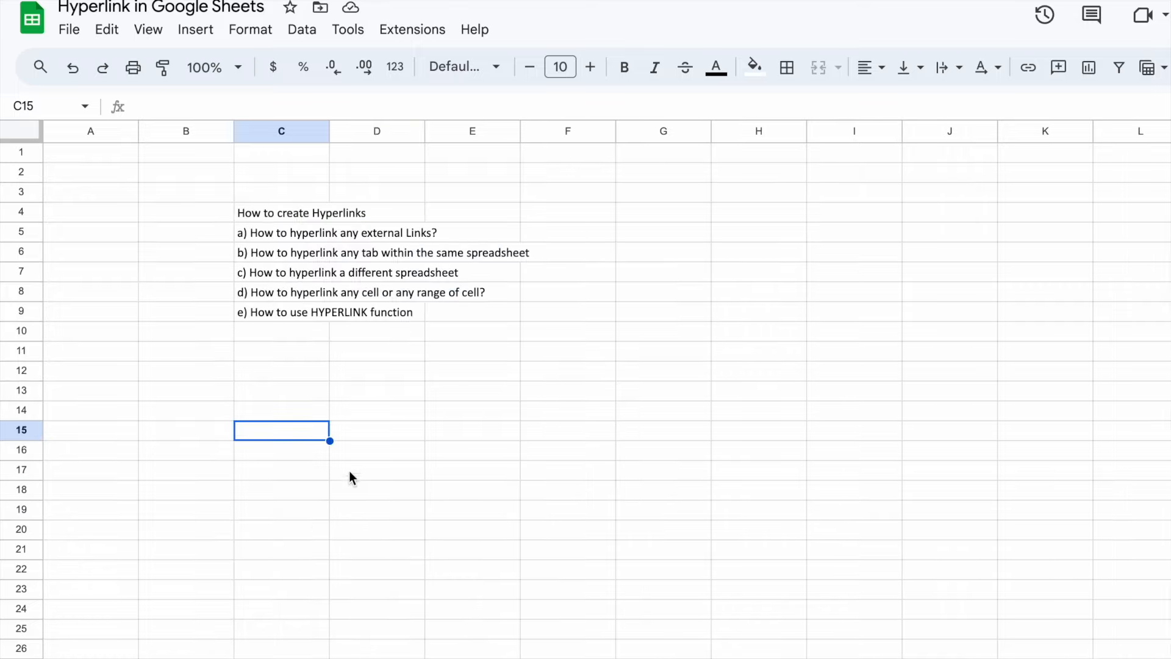
- Review the "How to create Hyperlinks" topic list, covering external links, tabs, a different spreadsheet and the HYPERLINK function
{"action": "left_click", "coordinate": [270, 255]}
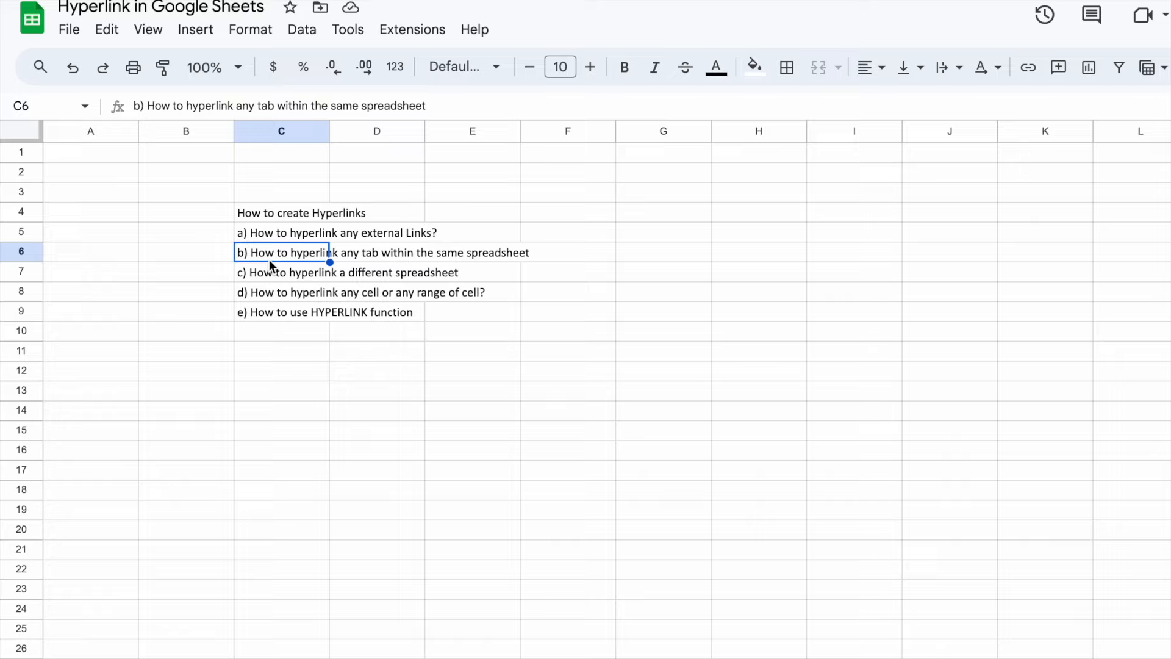
{"action": "left_click", "coordinate": [272, 275]}
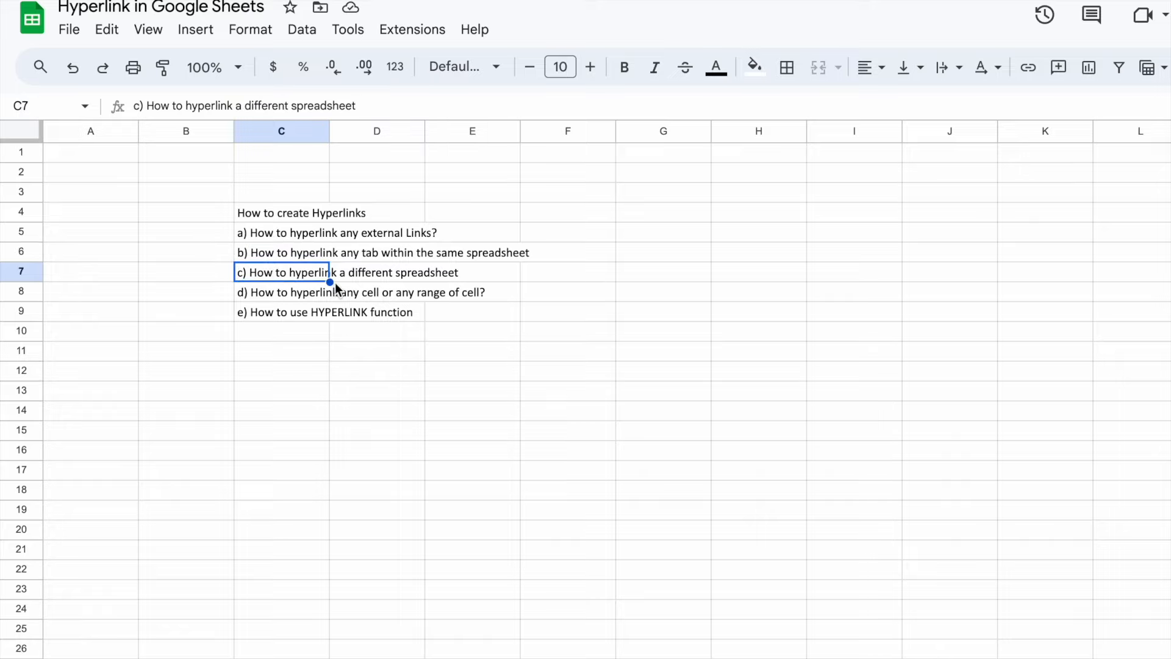
{"action": "left_click", "coordinate": [356, 320]}
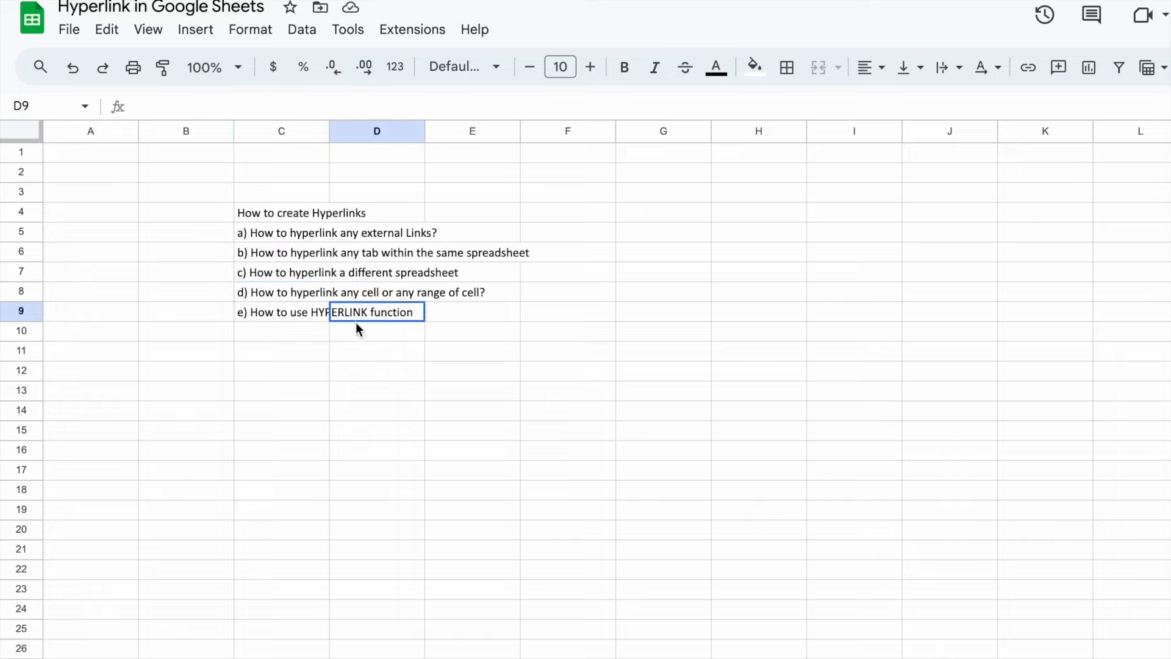
{"action": "left_click", "coordinate": [280, 275]}
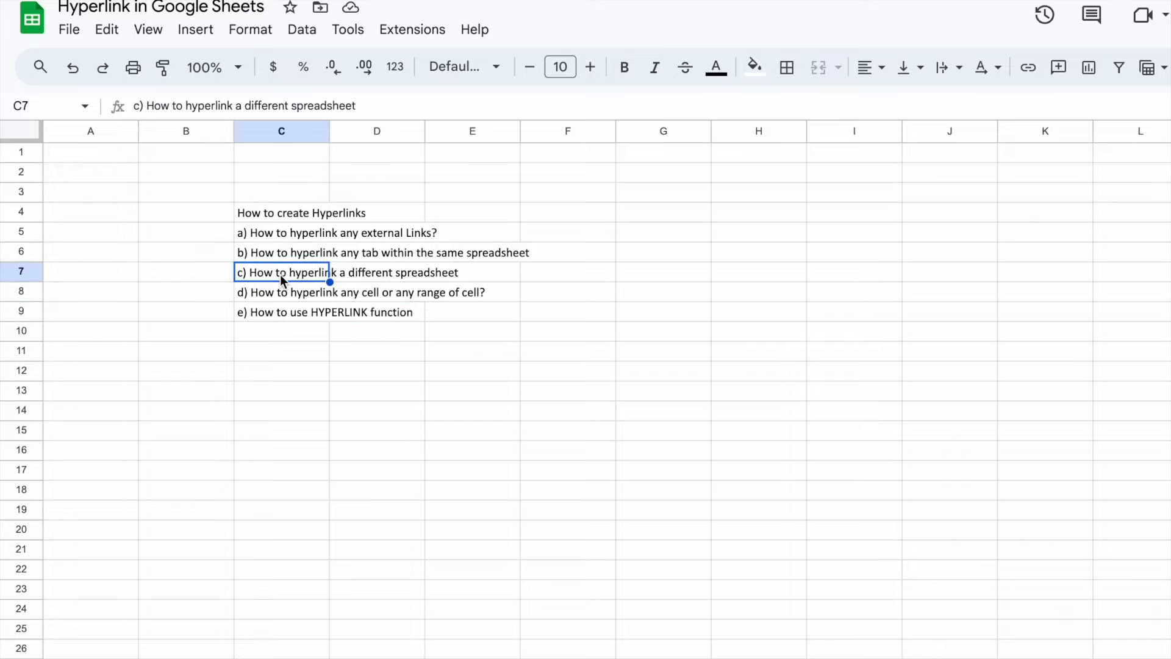
{"action": "left_click", "coordinate": [281, 237]}
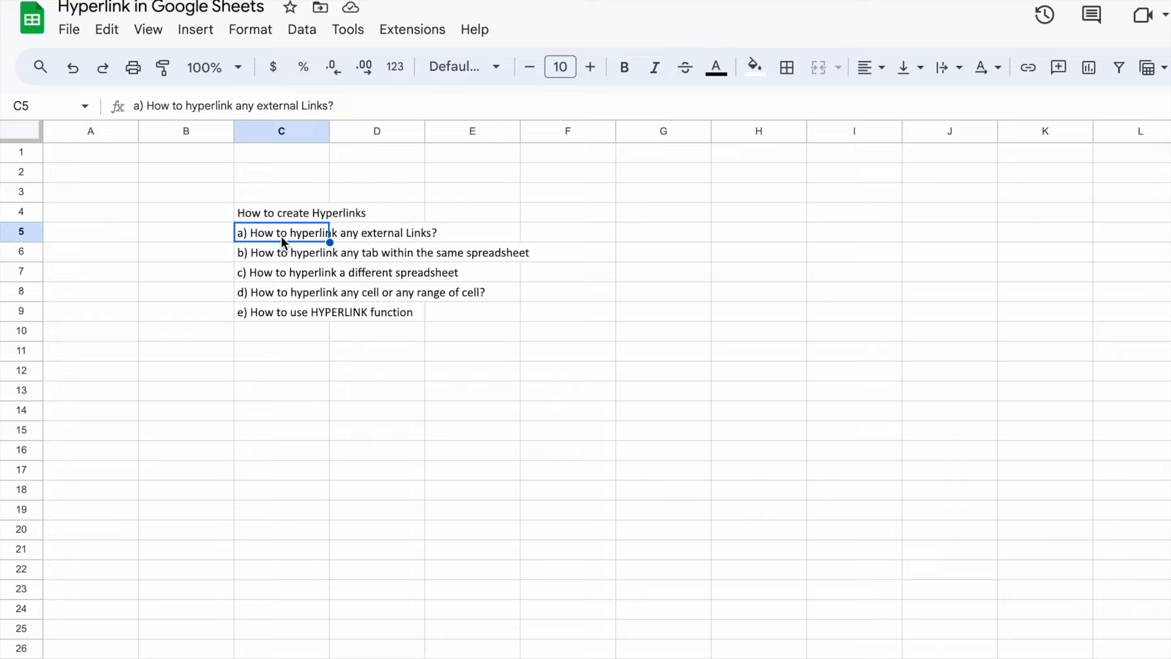
{"action": "double_click", "coordinate": [280, 236]}
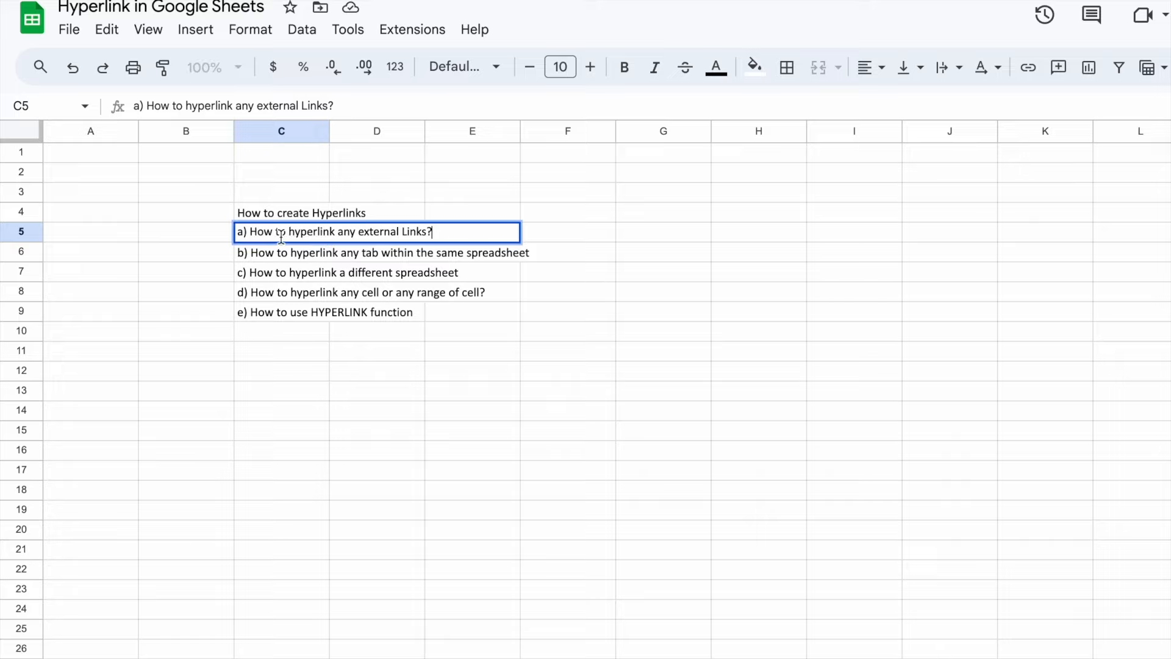
{"action": "left_click", "coordinate": [301, 274]}
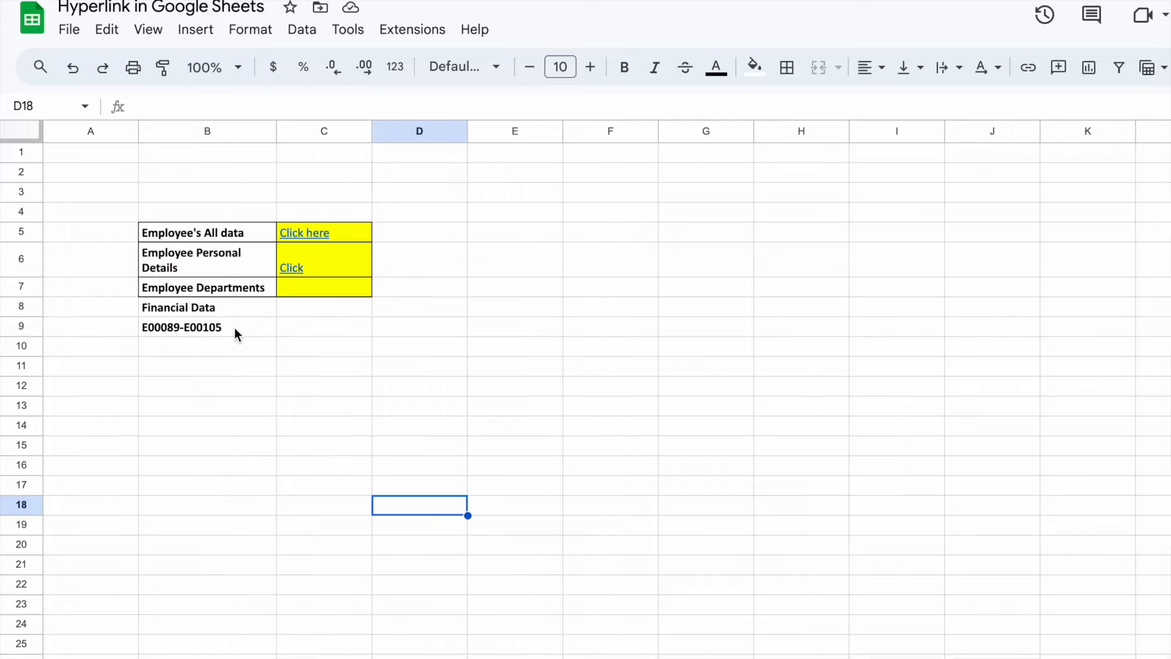
- Switch to the Financials Sample Data spreadsheet and look over its account and monthly columns
{"action": "left_click", "coordinate": [219, 309]}
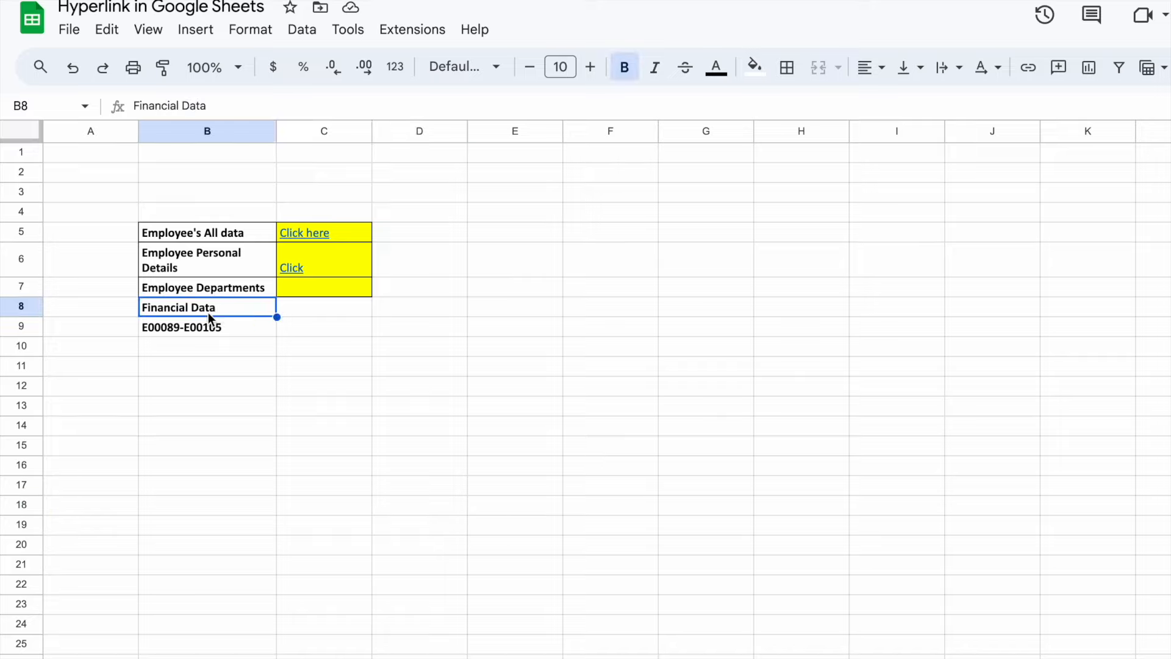
{"action": "left_click", "coordinate": [307, 310]}
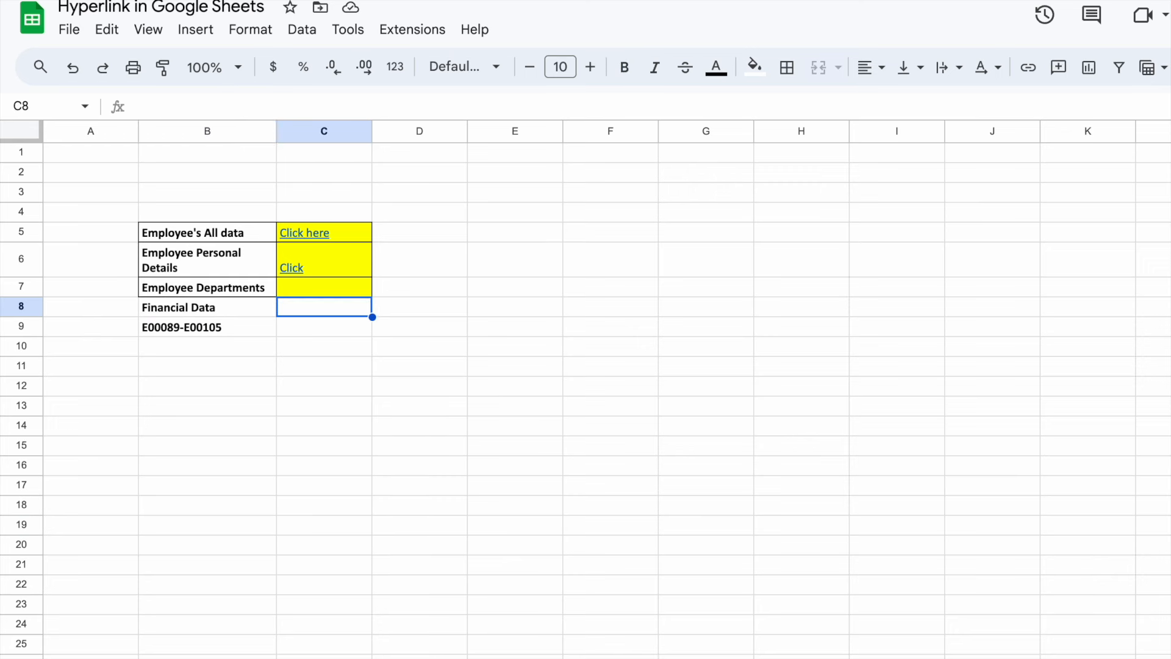
{"action": "key", "text": "ctrl+Tab"}
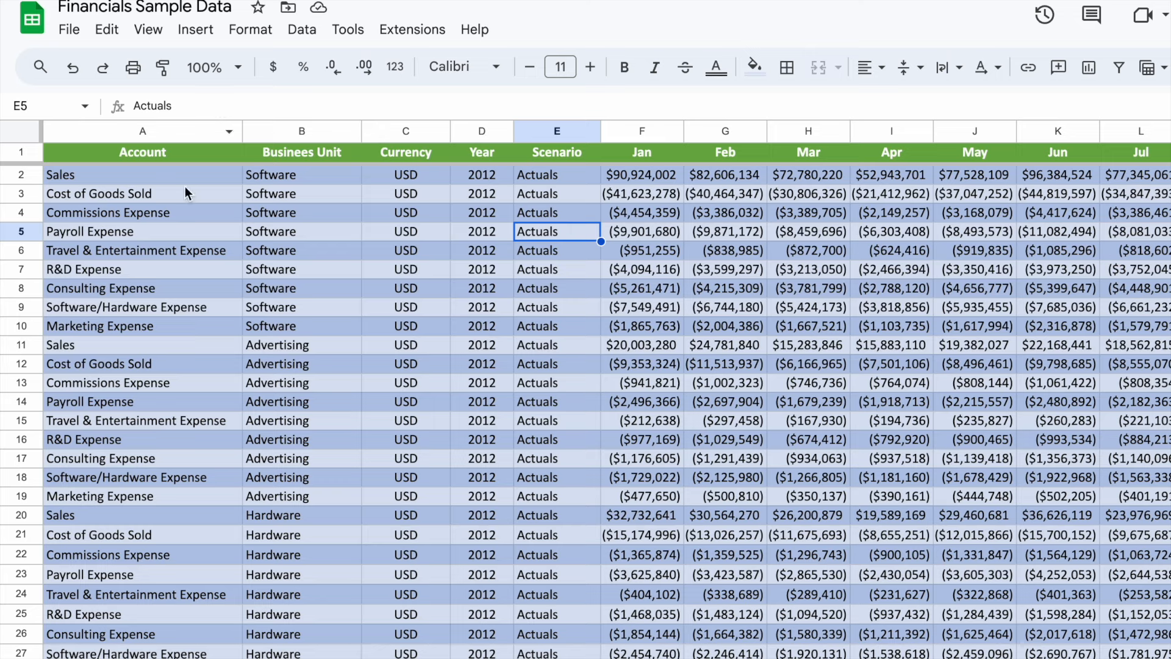
{"action": "scroll", "coordinate": [310, 287], "scroll_direction": "right", "scroll_amount": 10}
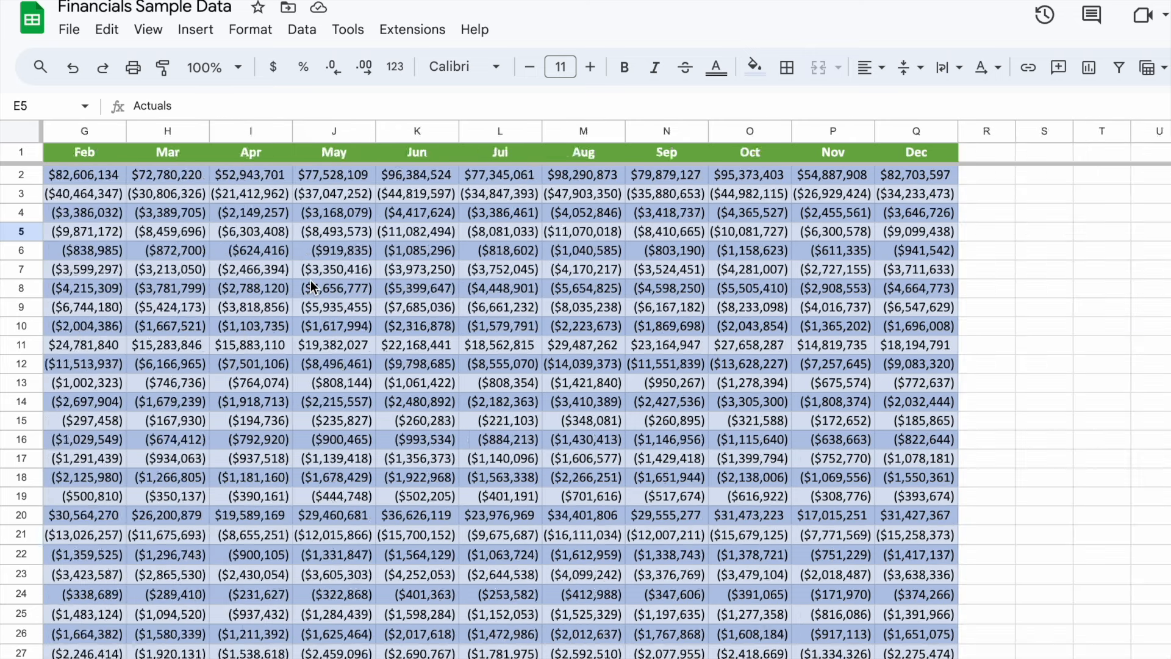
{"action": "scroll", "coordinate": [310, 287], "scroll_direction": "left", "scroll_amount": 10}
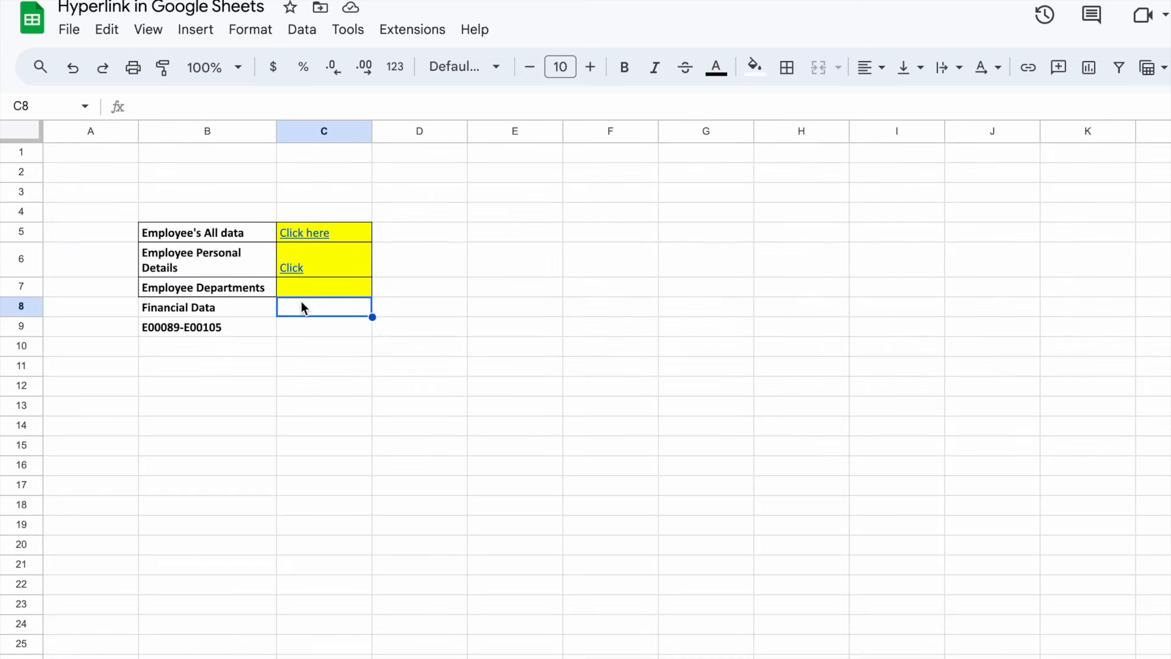
- Enter "Click here" in cell C8 beside Financial Data in the Hyperlink in Google Sheets workbook
{"action": "type", "text": "Click h"}
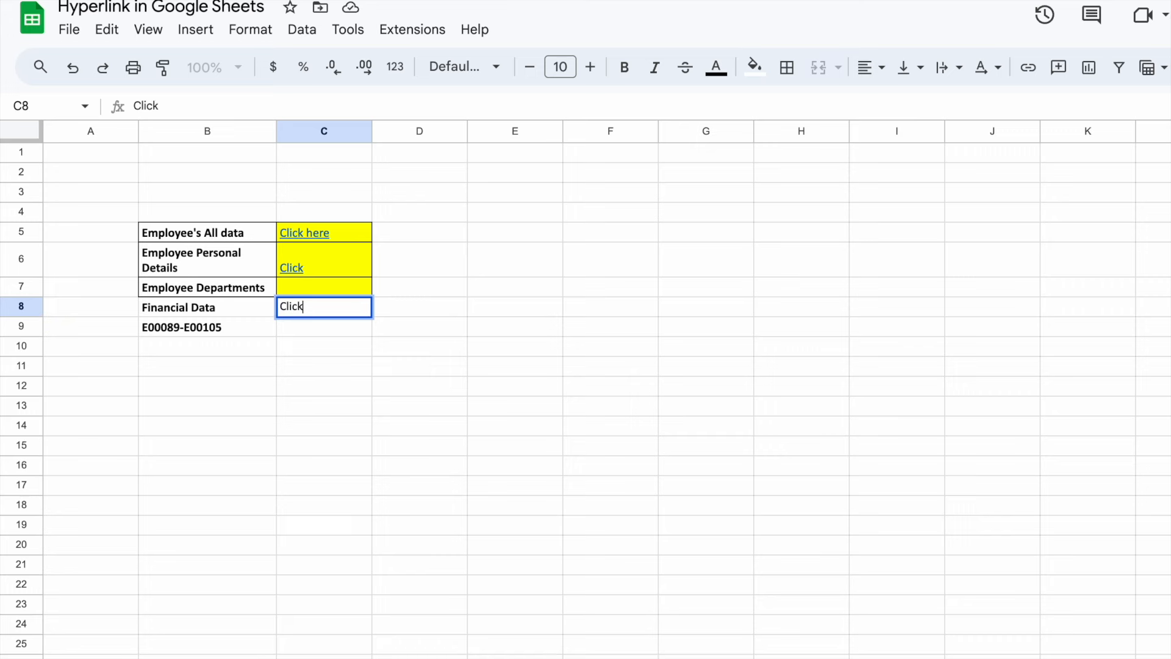
{"action": "type", "text": "ere"}
{"action": "left_click", "coordinate": [213, 305]}
{"action": "left_click", "coordinate": [302, 310]}
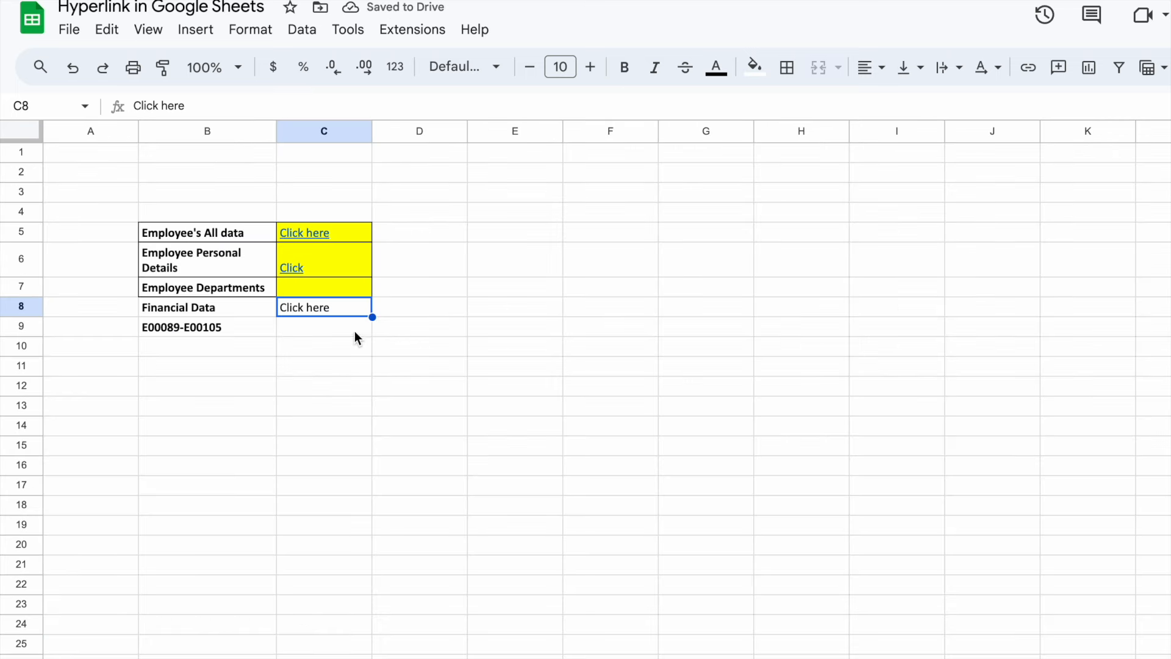
{"action": "left_click", "coordinate": [324, 332]}
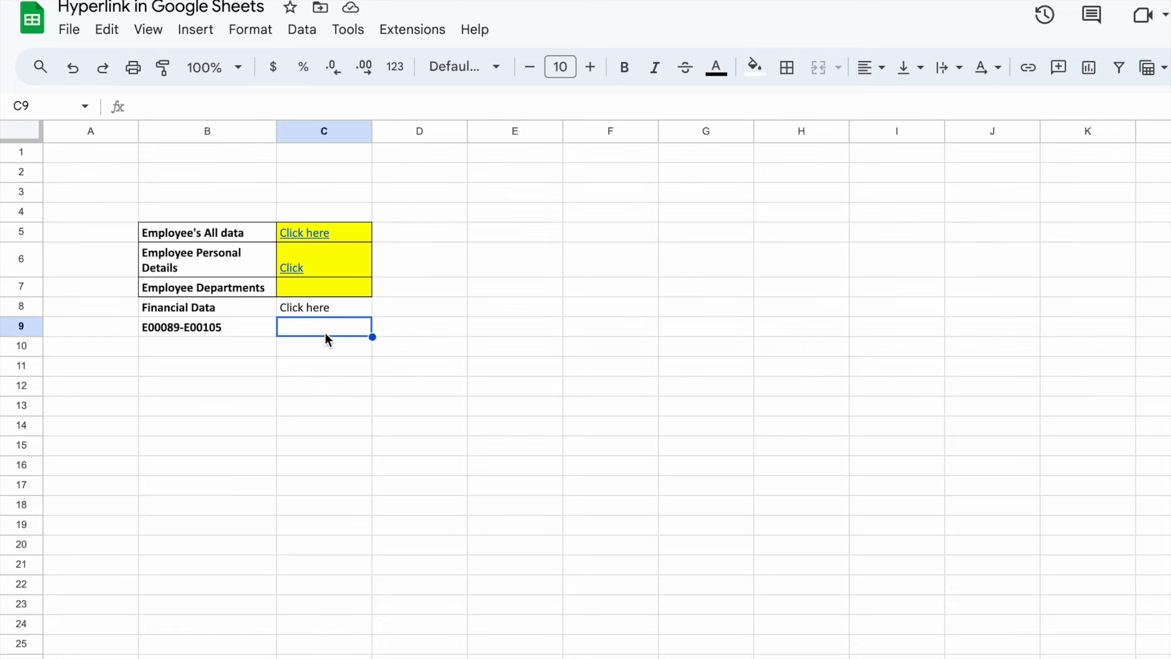
- Link the "Click here" text in cell C8 to the Financials Sample Data spreadsheet using its pasted URL
{"action": "left_click", "coordinate": [306, 307]}
{"action": "right_click", "coordinate": [306, 307]}
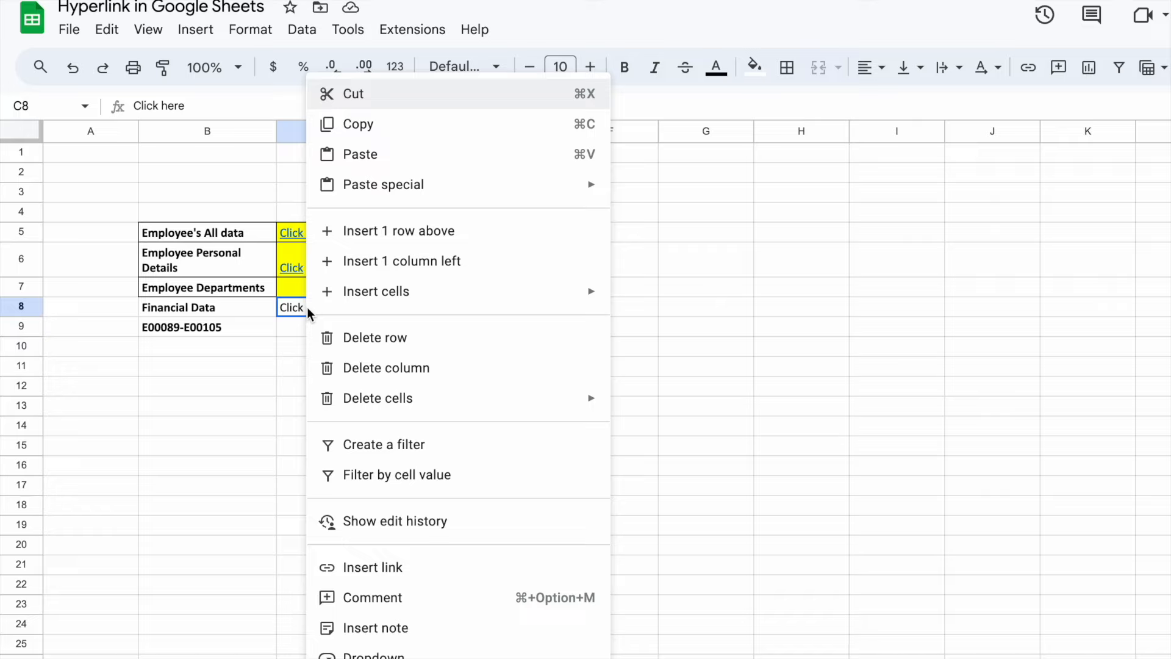
{"action": "left_click", "coordinate": [392, 568]}
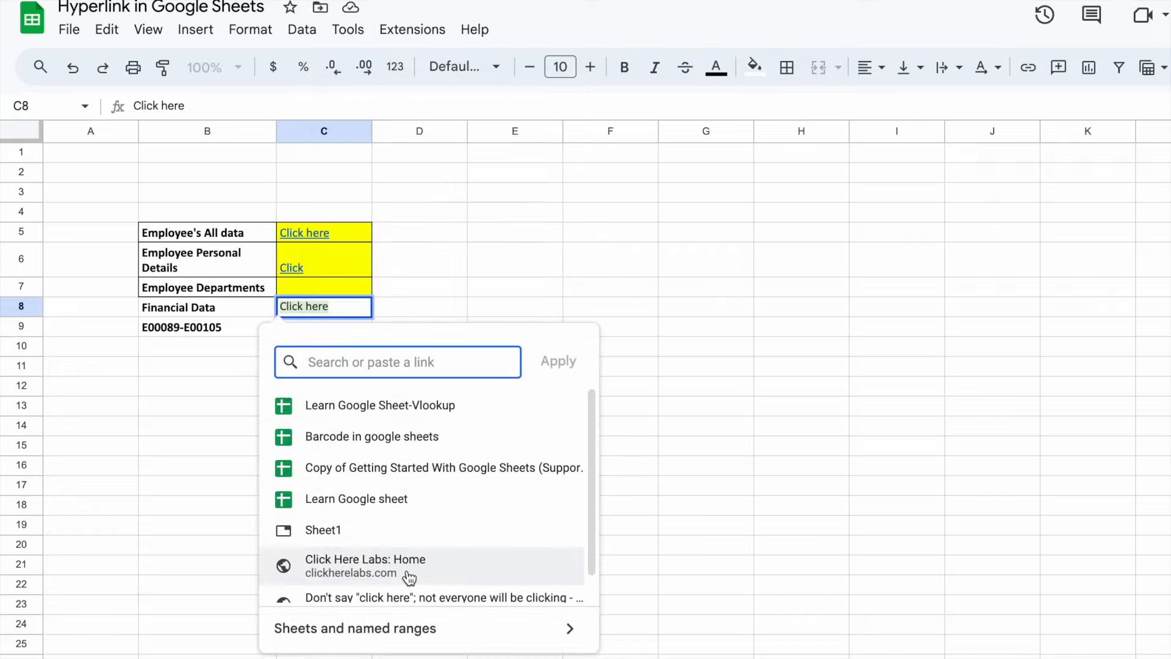
{"action": "key", "text": "ctrl+v"}
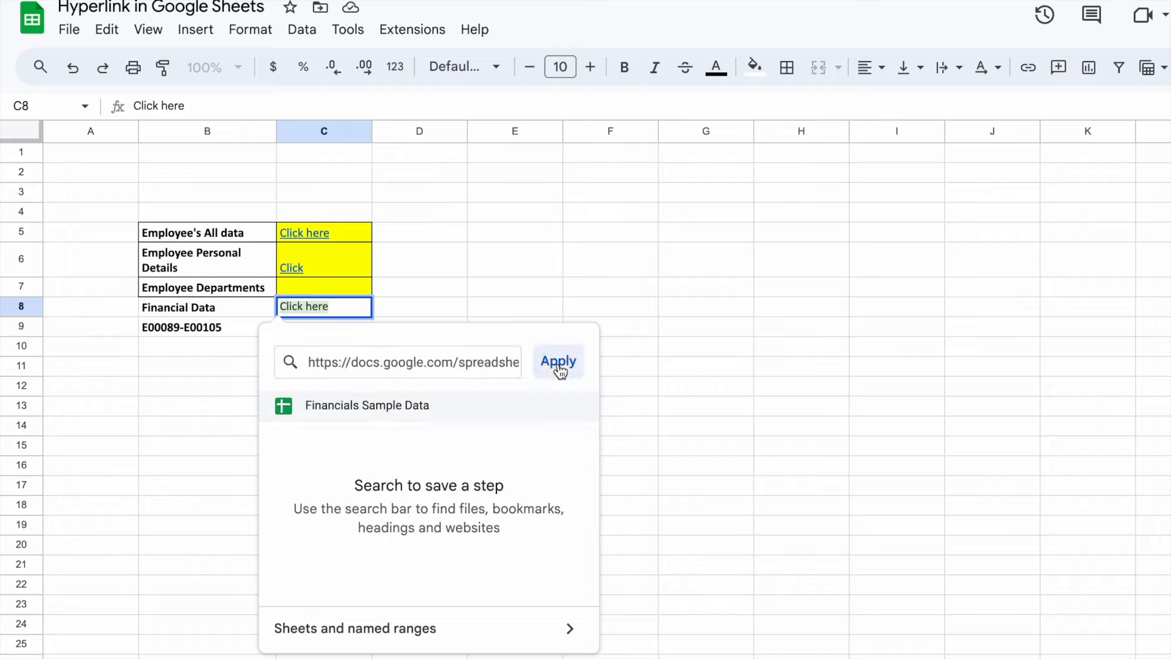
{"action": "left_click", "coordinate": [557, 362]}
{"action": "left_click", "coordinate": [631, 393]}
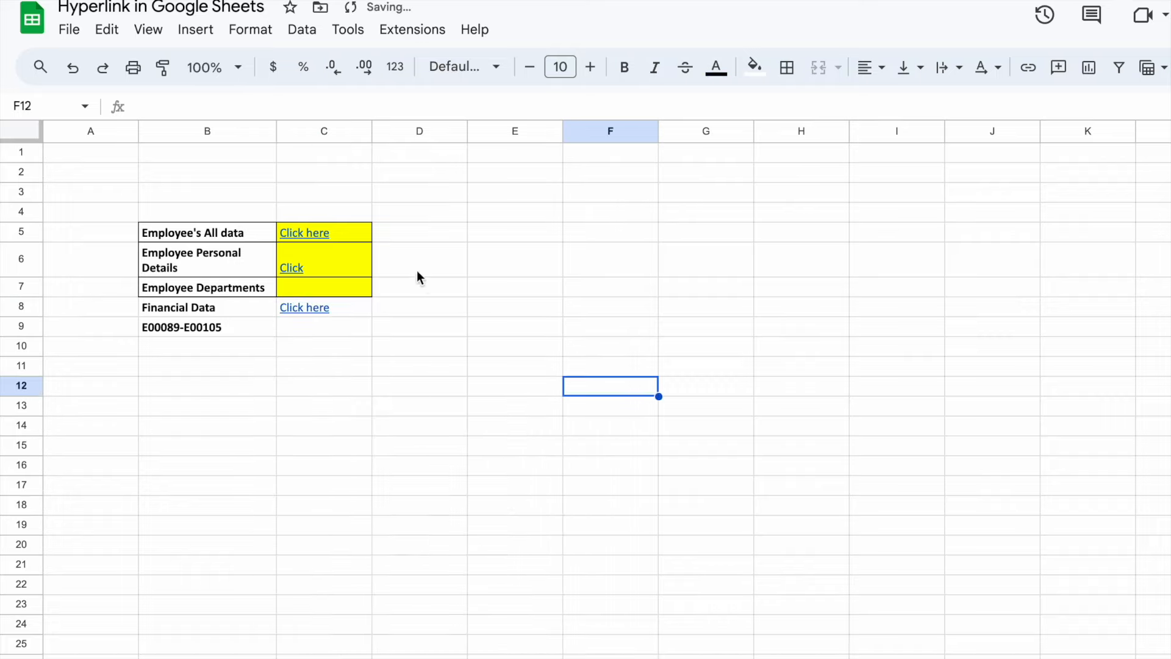
- Inspect the display text and target address of the link in cell C8, leaving both as they are
{"action": "left_click", "coordinate": [302, 305]}
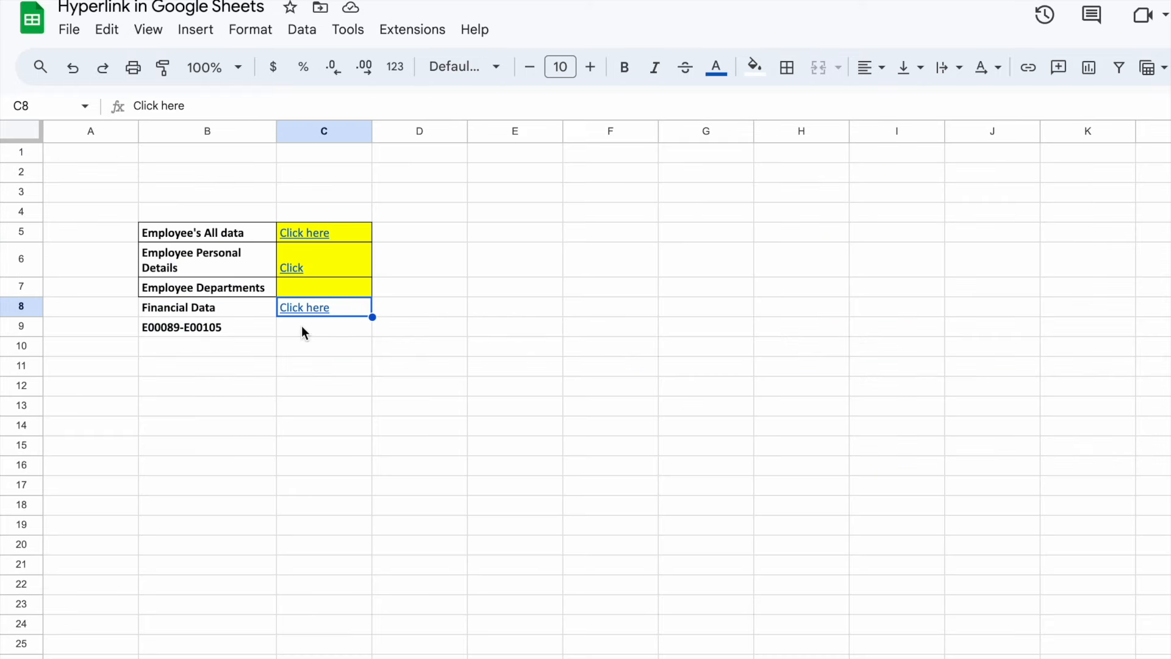
{"action": "mouse_move", "coordinate": [313, 313]}
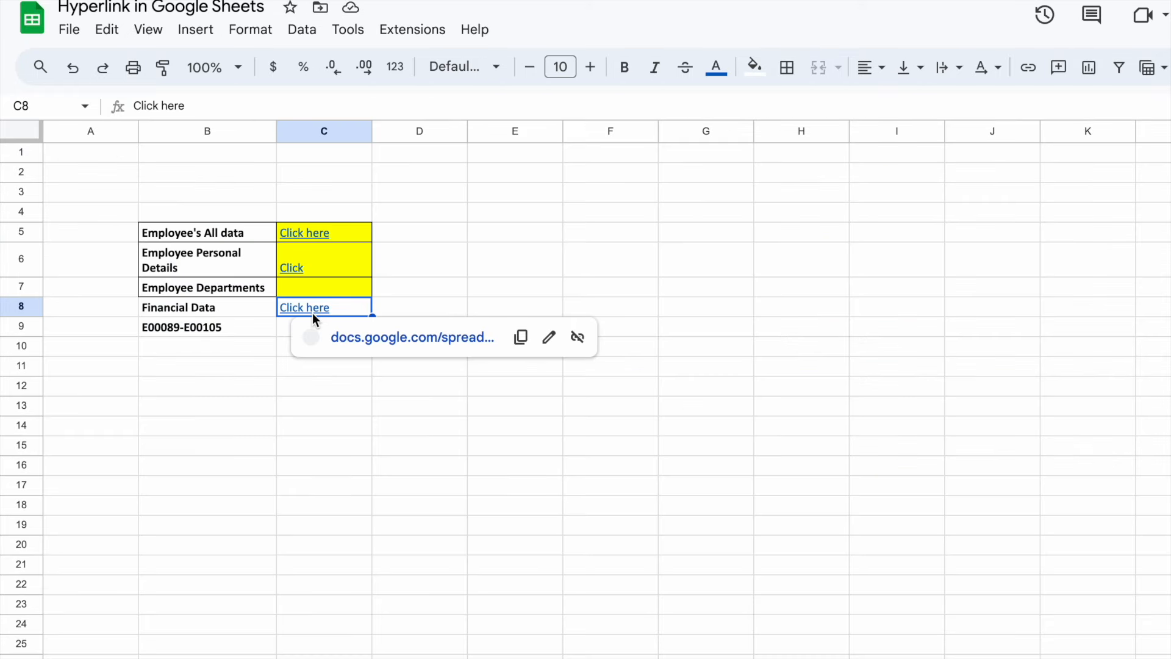
{"action": "left_click", "coordinate": [548, 339]}
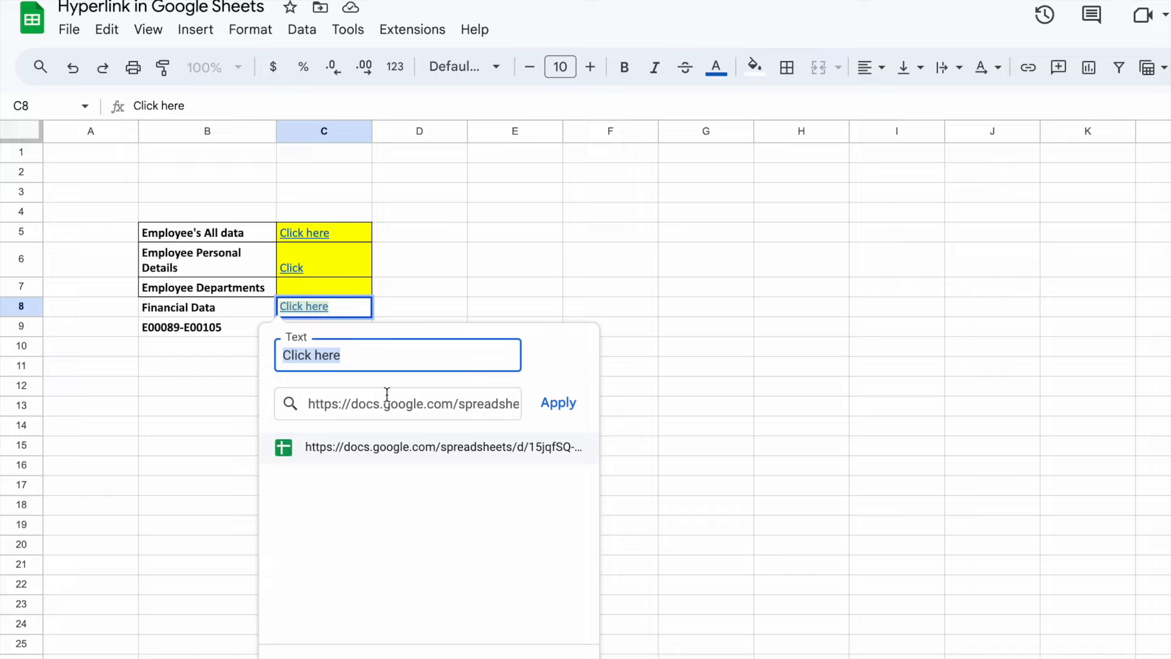
{"action": "left_click", "coordinate": [664, 393]}
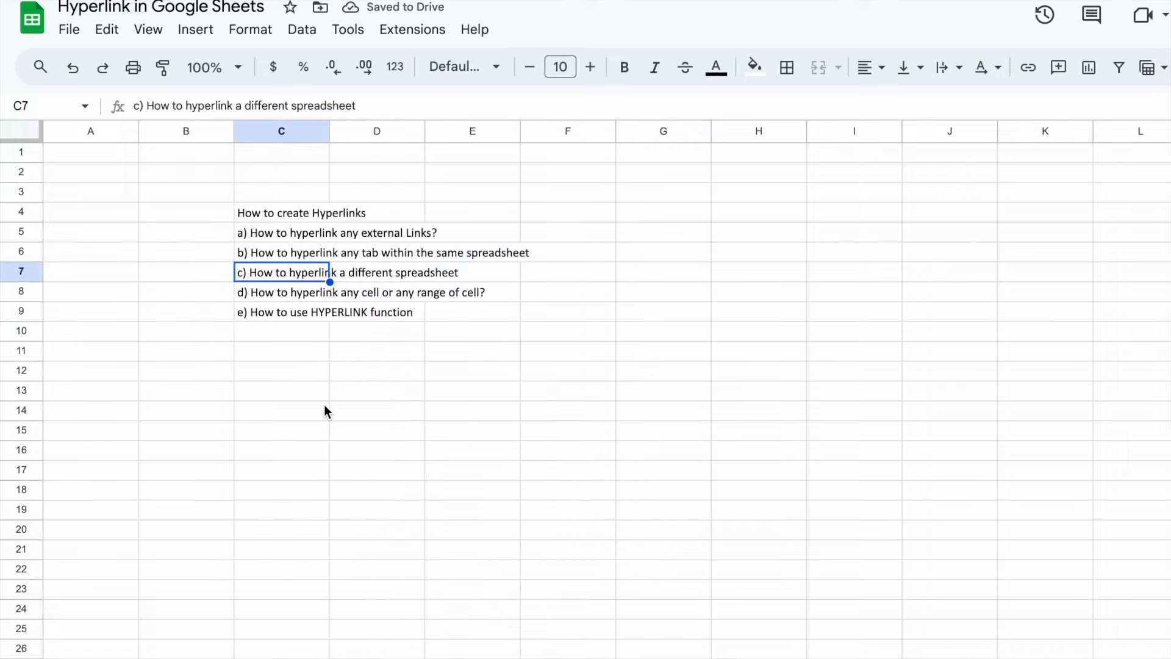
- Review the "How to create Hyperlinks" topics on external links and linking a different spreadsheet
{"action": "left_click", "coordinate": [325, 356]}
{"action": "left_click", "coordinate": [278, 278]}
{"action": "left_click", "coordinate": [269, 236]}
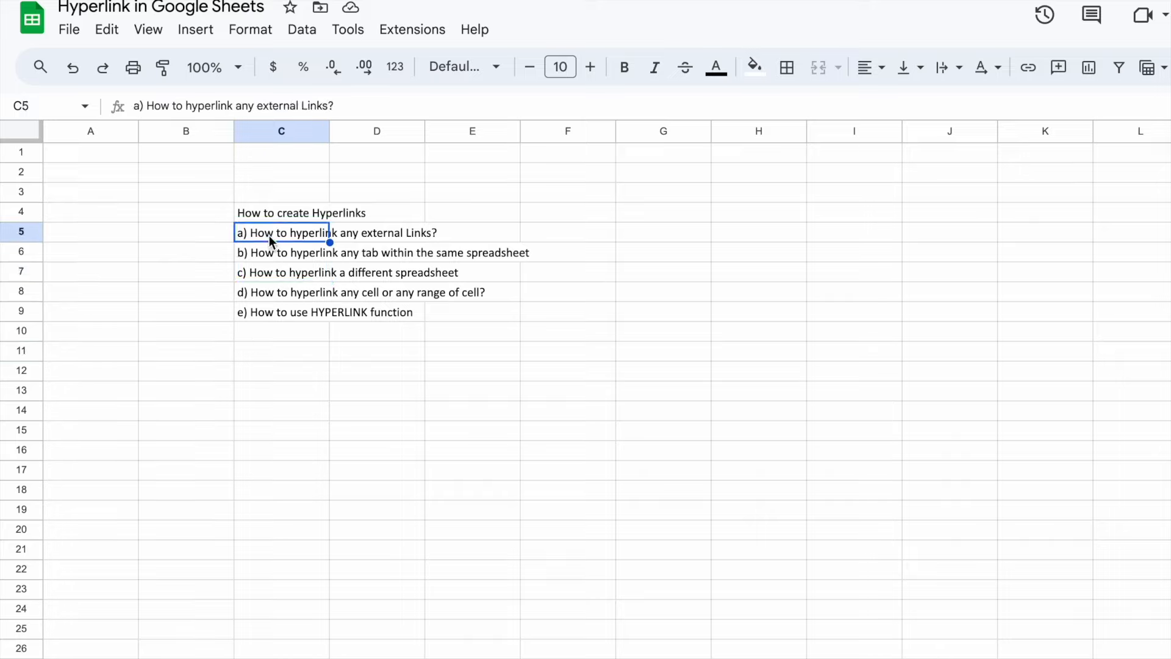
{"action": "left_click", "coordinate": [273, 393]}
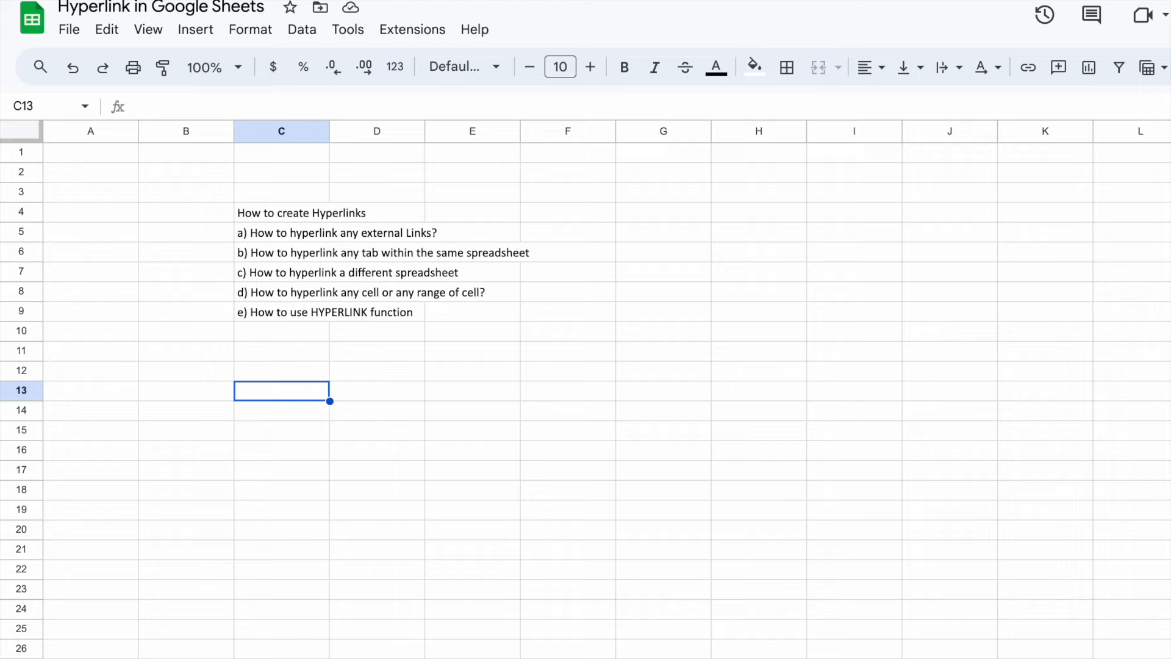
- Clear the "Business unit" link from cell F2 on the employee sheet with gender, ethnicity and age columns
{"action": "left_click", "coordinate": [427, 657]}
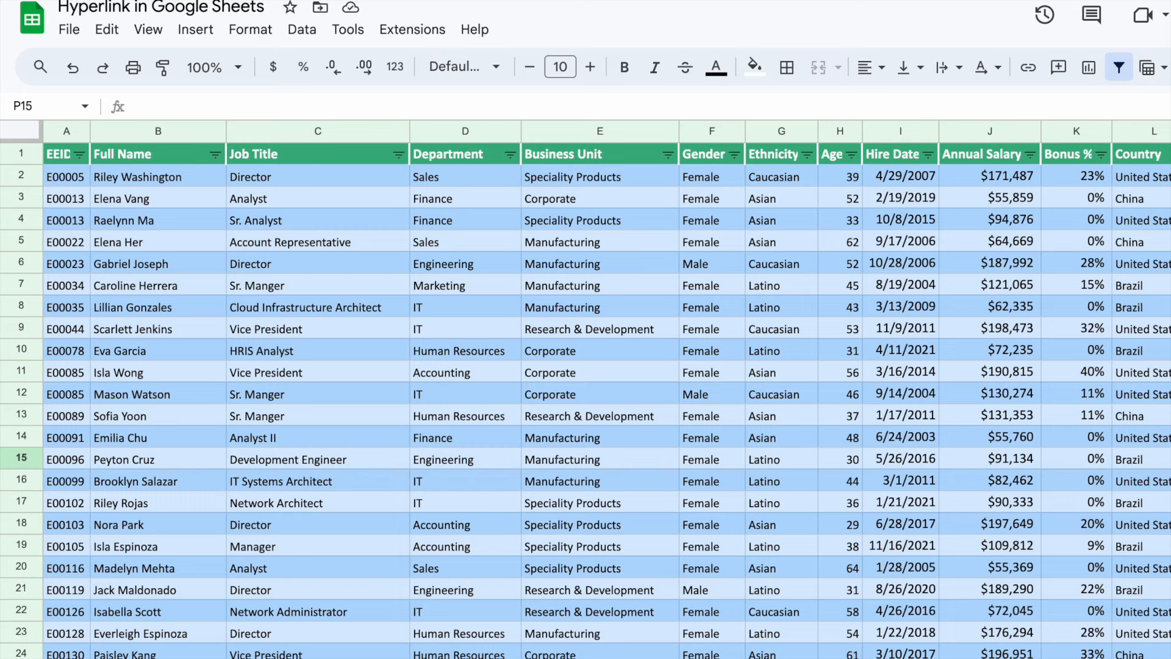
{"action": "left_click", "coordinate": [488, 658]}
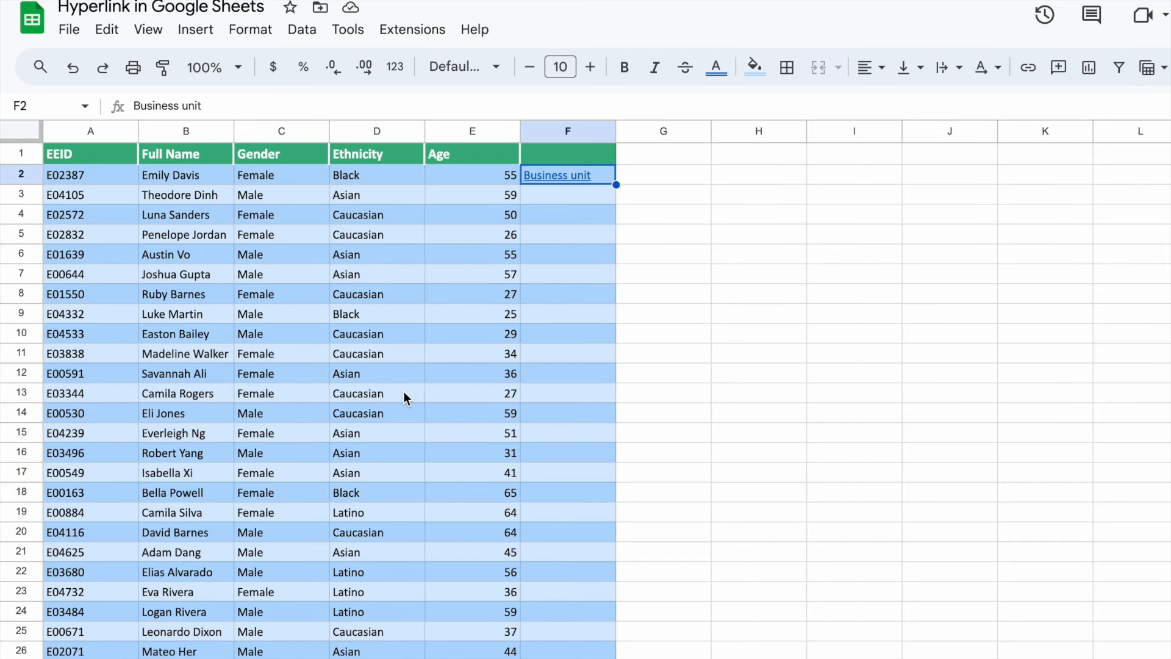
{"action": "key", "text": "Delete"}
{"action": "left_click", "coordinate": [189, 192]}
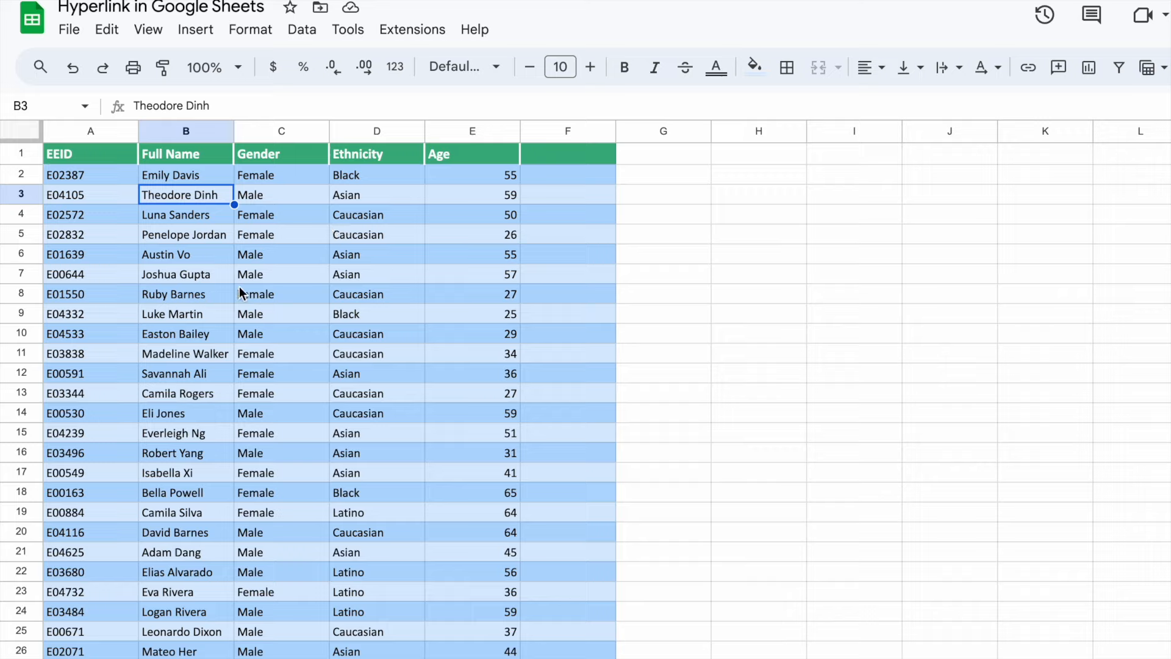
{"action": "left_click", "coordinate": [163, 177]}
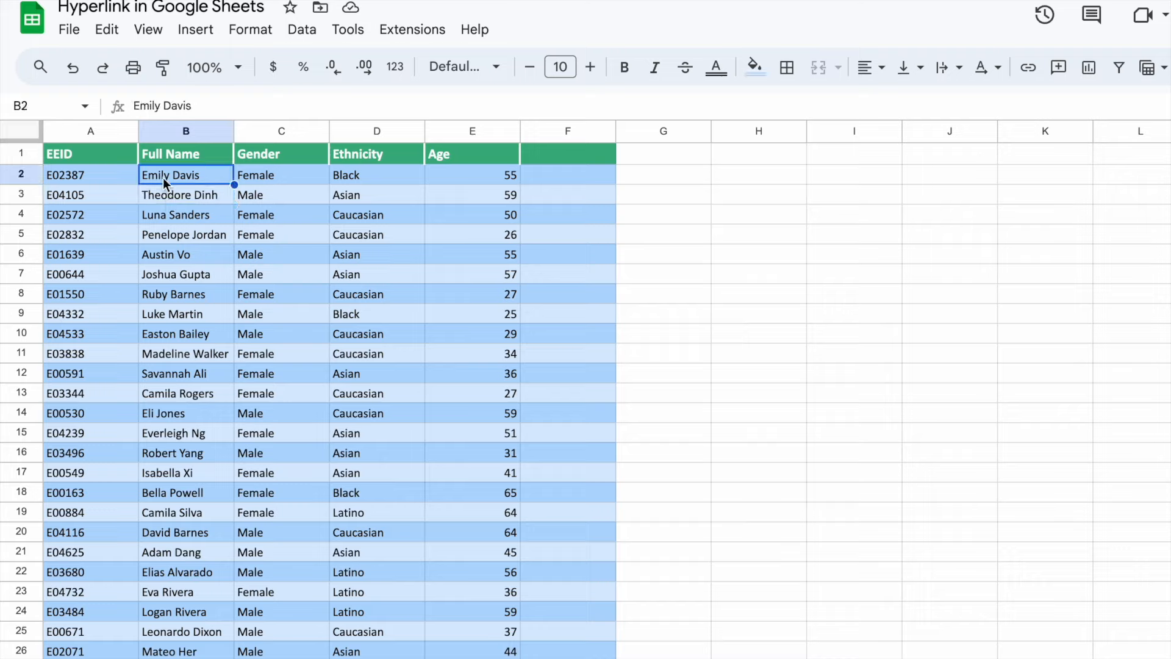
- Enter "Department name" in cell F2, in the first employee's row
{"action": "left_click", "coordinate": [572, 183]}
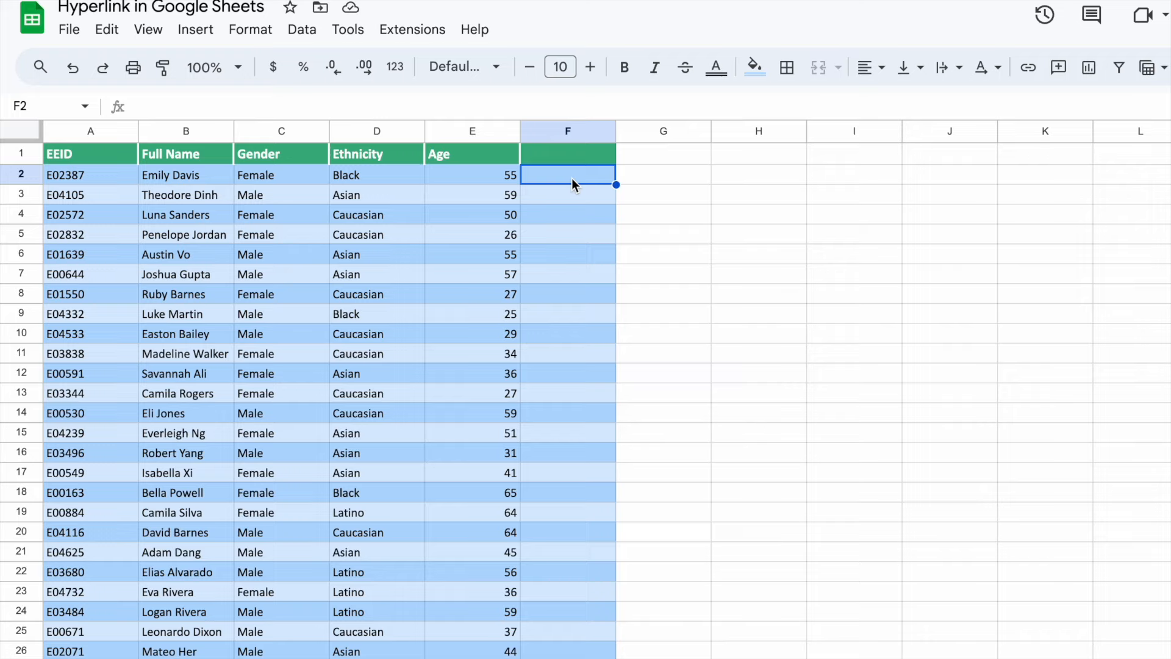
{"action": "type", "text": "="}
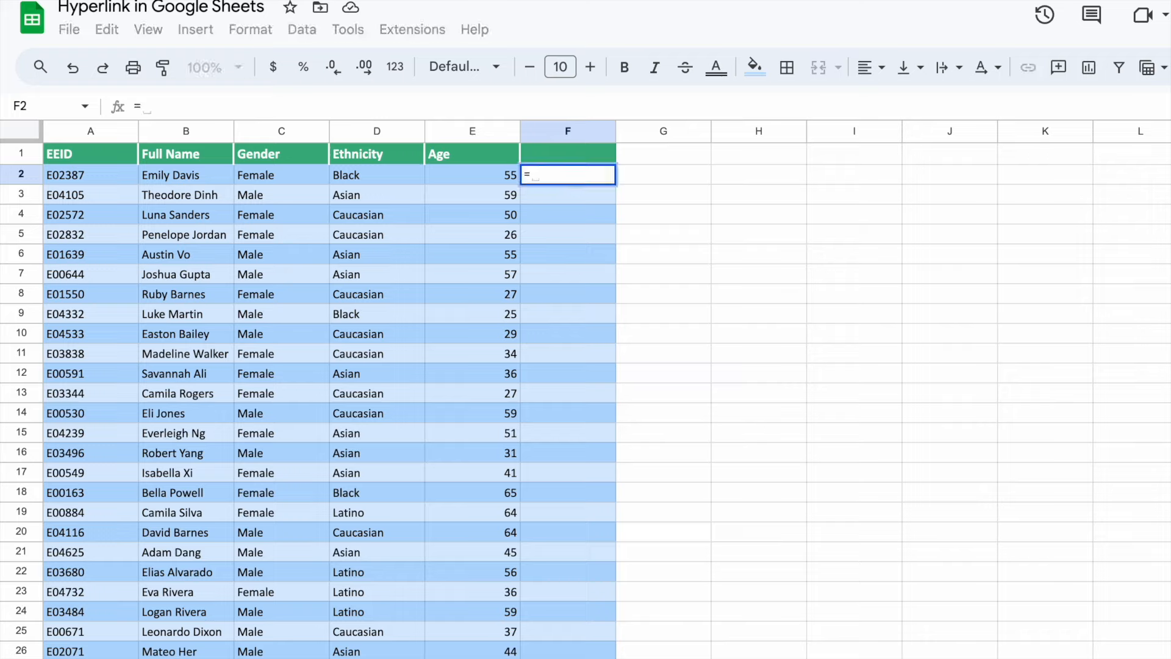
{"action": "key", "text": "BackSpace"}
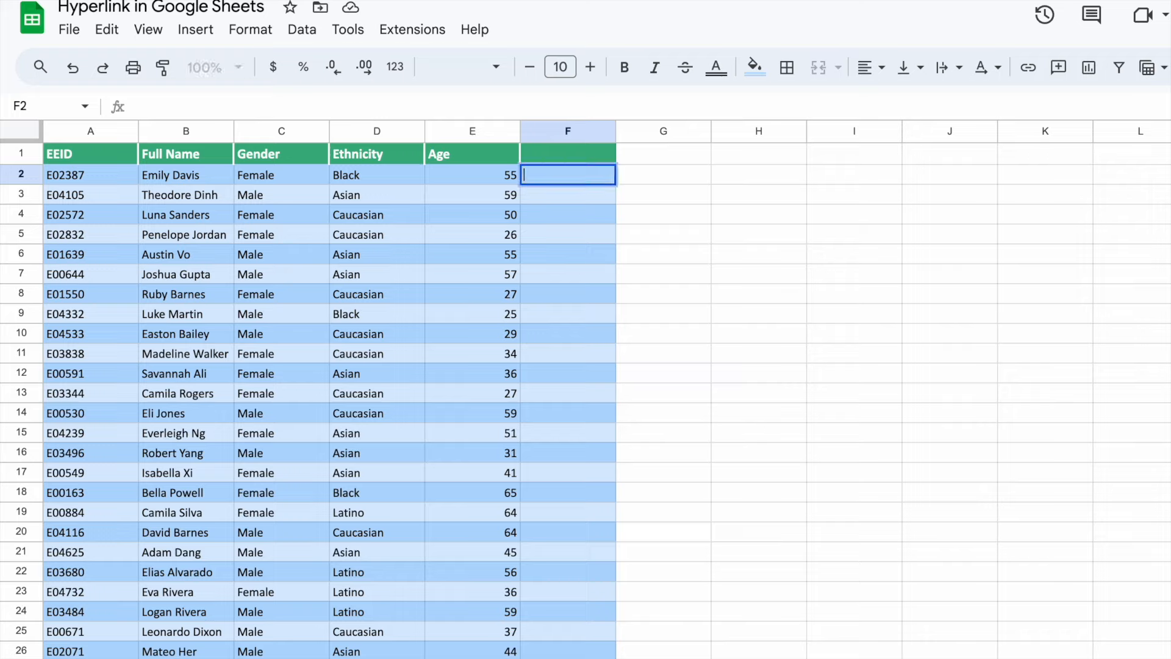
{"action": "left_click", "coordinate": [690, 214]}
{"action": "left_click", "coordinate": [562, 177]}
{"action": "type", "text": "Dep"}
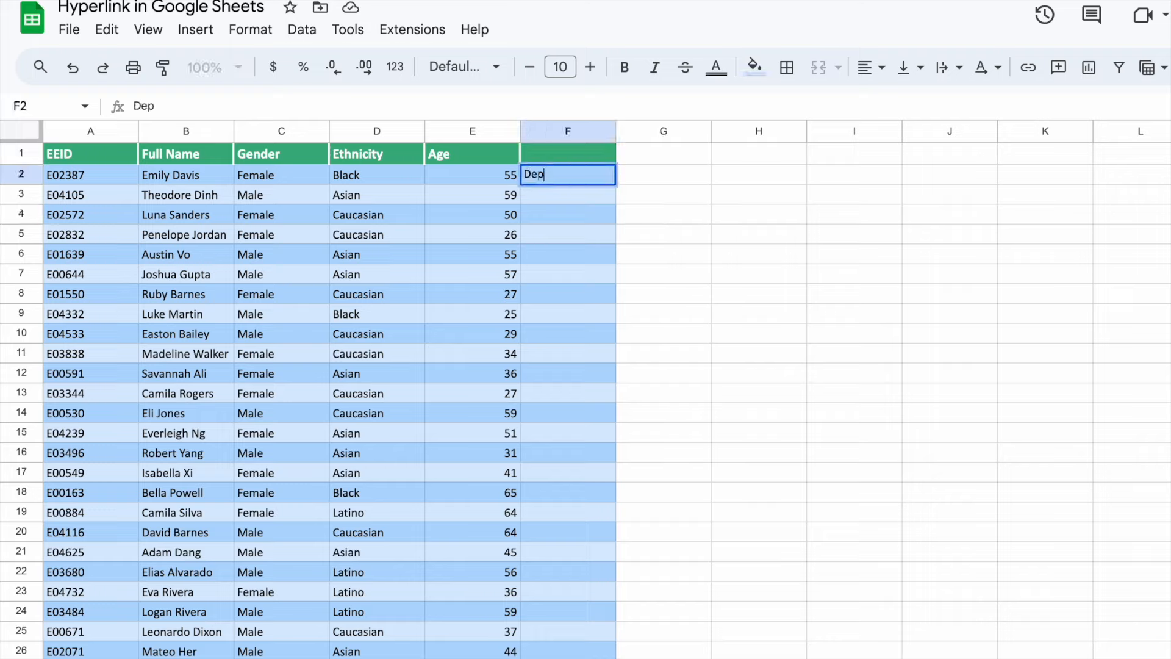
{"action": "type", "text": "artment name"}
{"action": "left_click", "coordinate": [723, 222]}
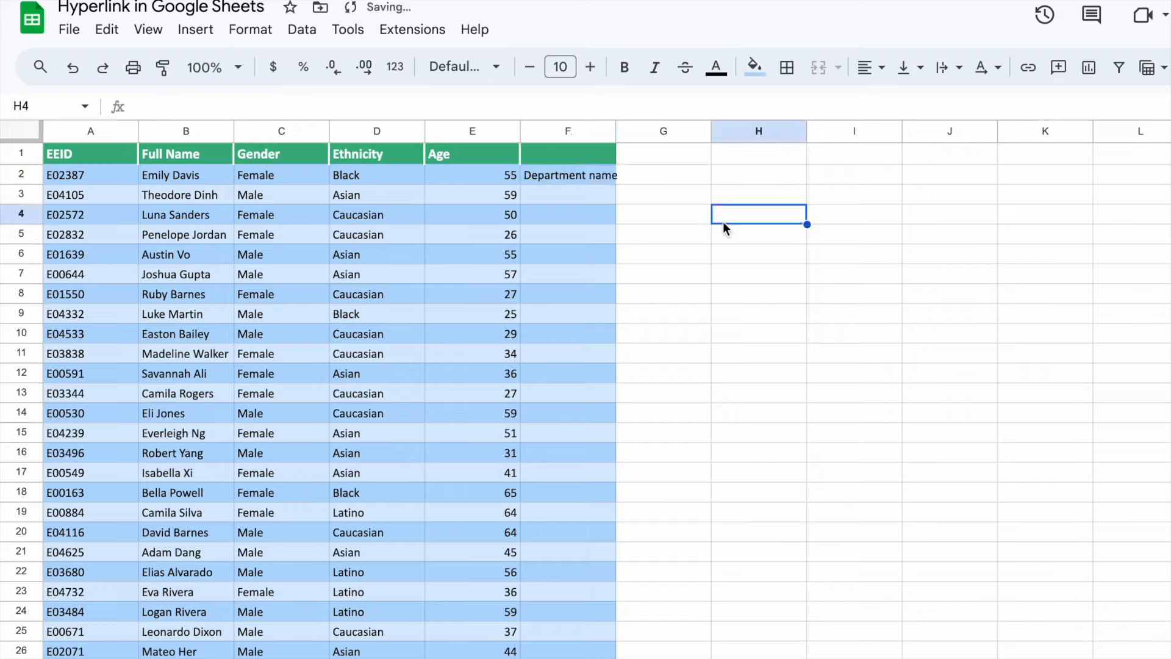
- Link the "Department name" text in cell F2 to the Department Data sheet and inspect the link's target
{"action": "left_click", "coordinate": [579, 177]}
{"action": "key", "text": "ctrl+k"}
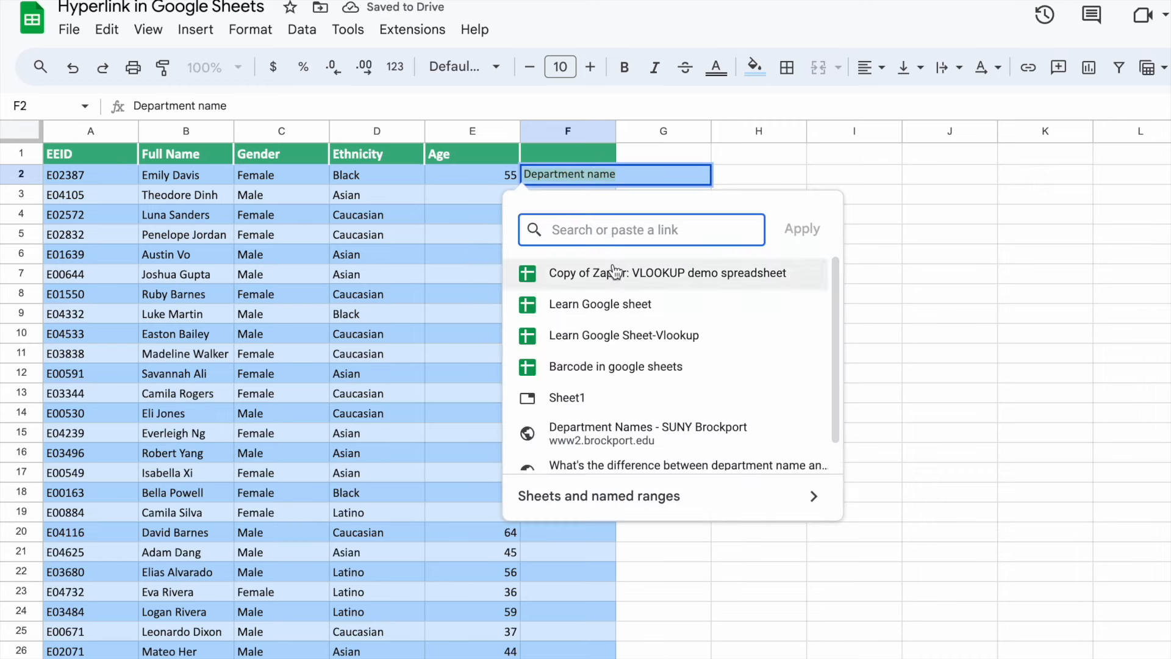
{"action": "left_click", "coordinate": [653, 499]}
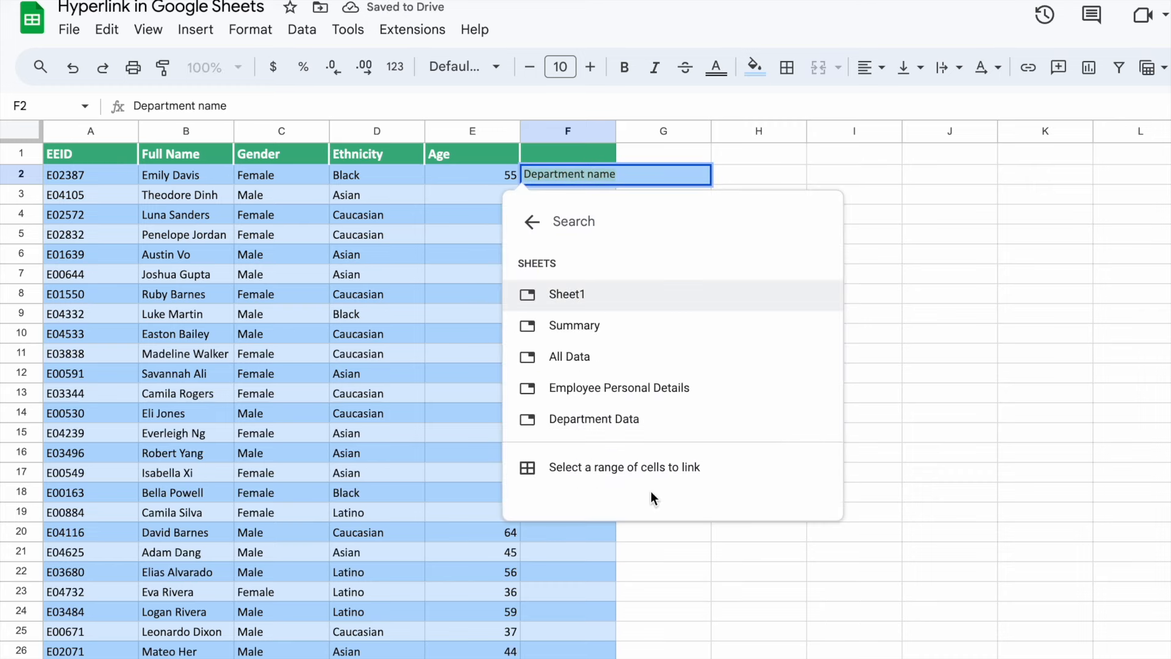
{"action": "left_click", "coordinate": [595, 426]}
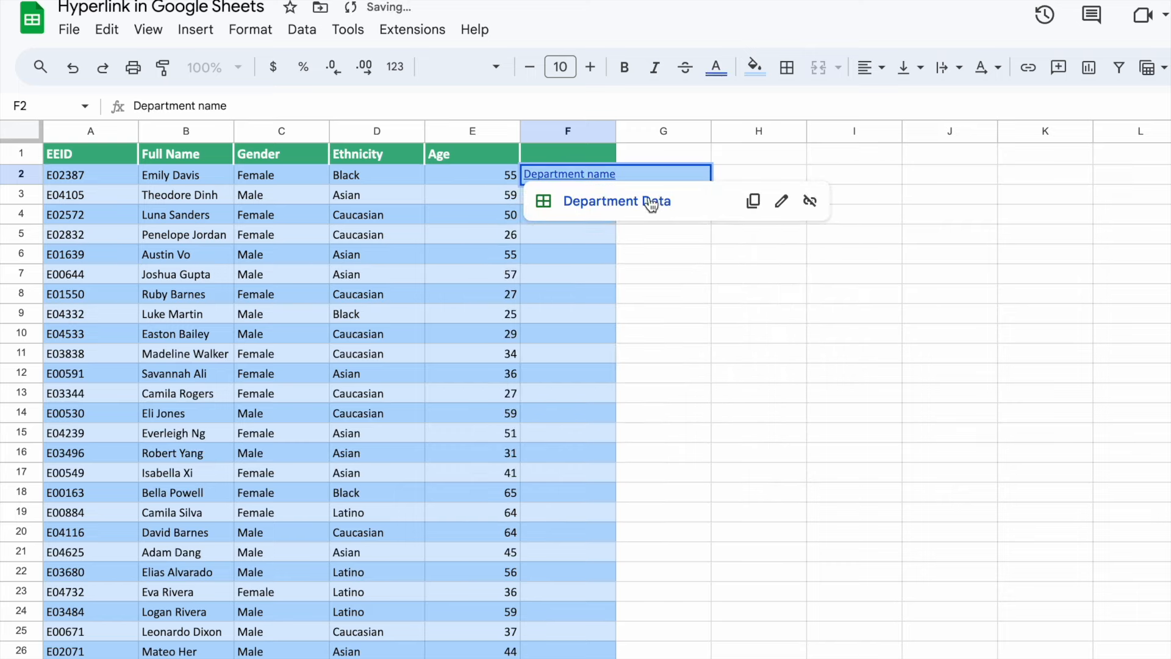
{"action": "left_click", "coordinate": [776, 200]}
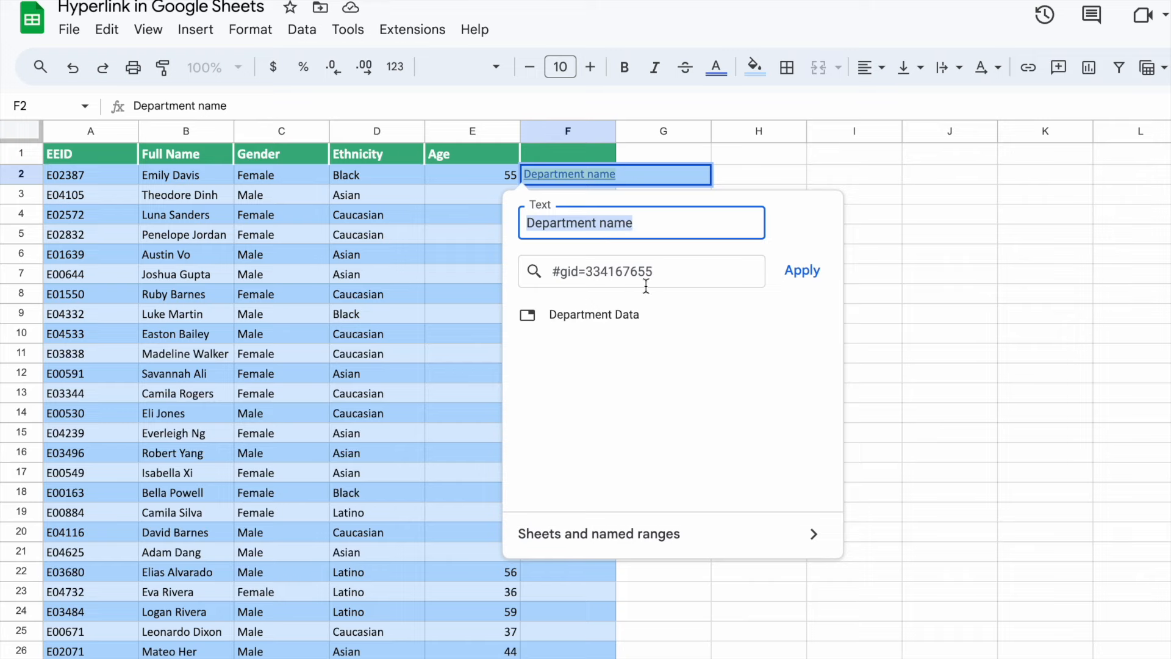
{"action": "left_click", "coordinate": [920, 292]}
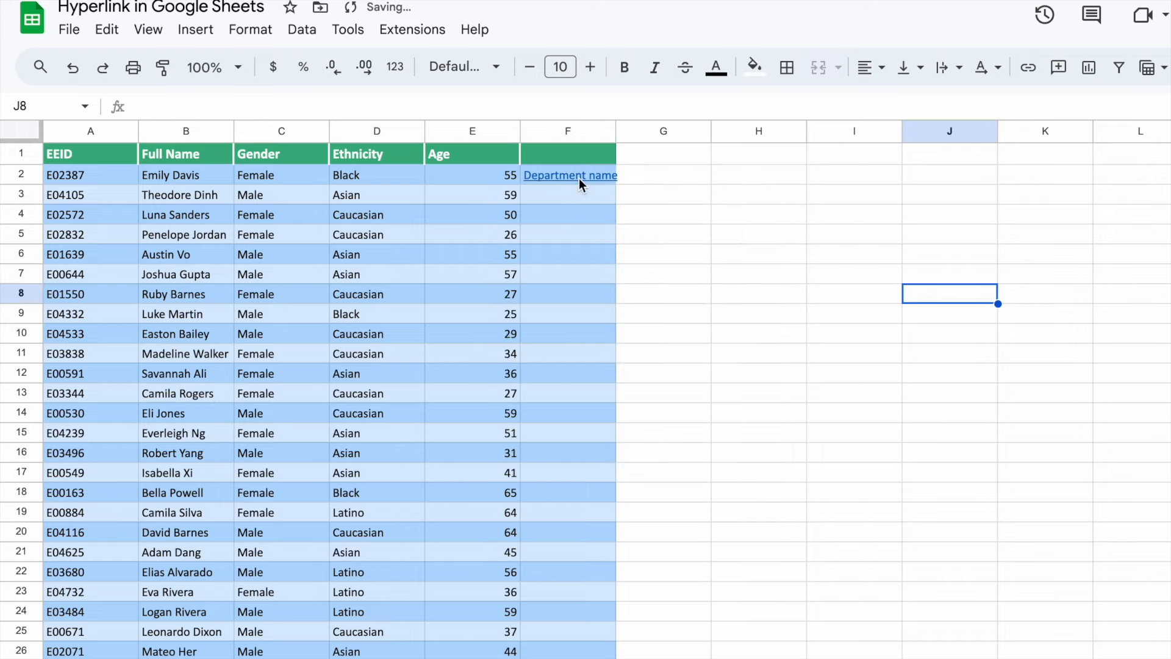
- Remove the Department Data link from cell F2, keeping the "Department name" text
{"action": "left_click", "coordinate": [580, 178]}
{"action": "left_click", "coordinate": [820, 204]}
{"action": "left_click", "coordinate": [657, 213]}
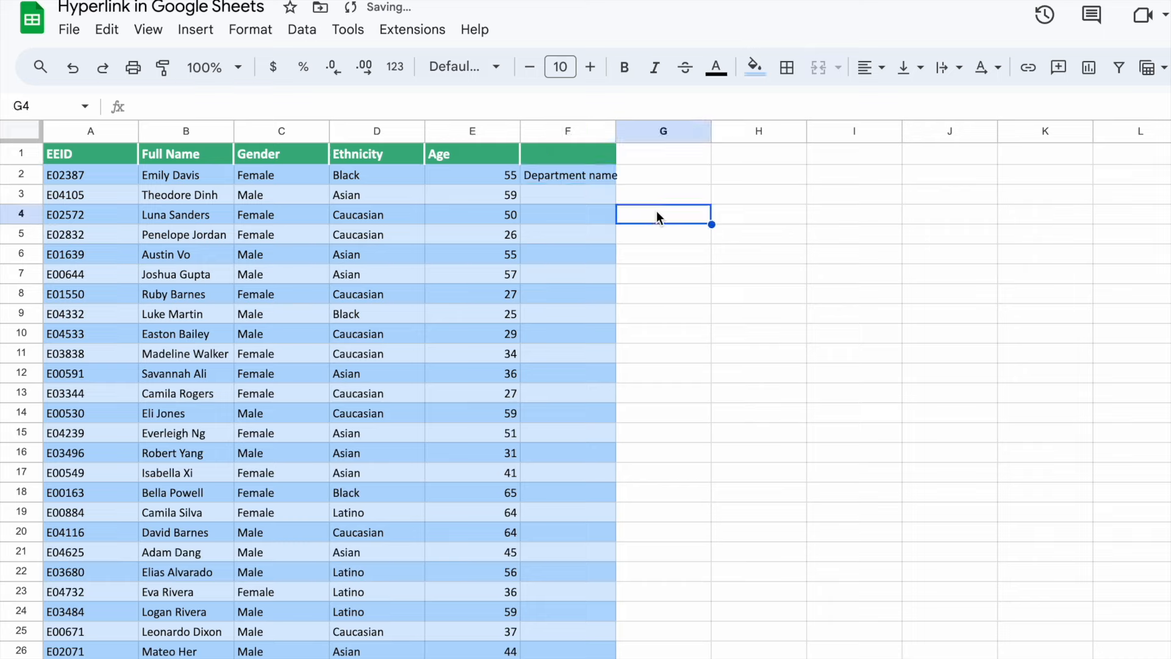
- Link the "Department name" text in cell F2 to cell D2 on the Department Data sheet
{"action": "left_click", "coordinate": [559, 177]}
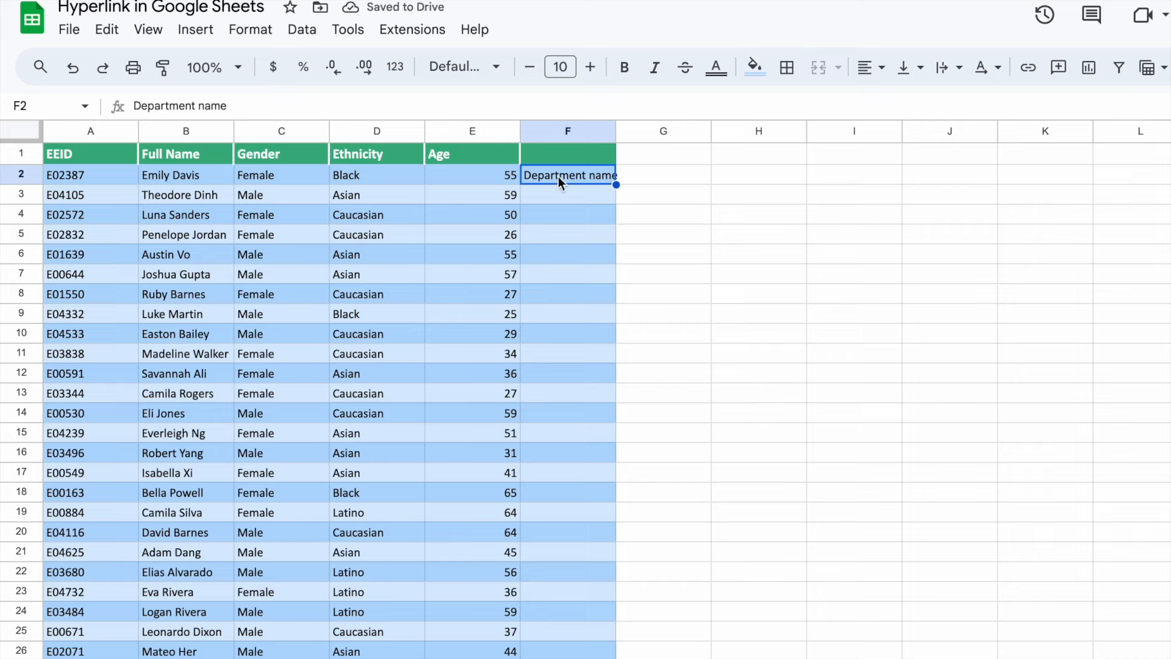
{"action": "key", "text": "ctrl+k"}
{"action": "left_click", "coordinate": [745, 511]}
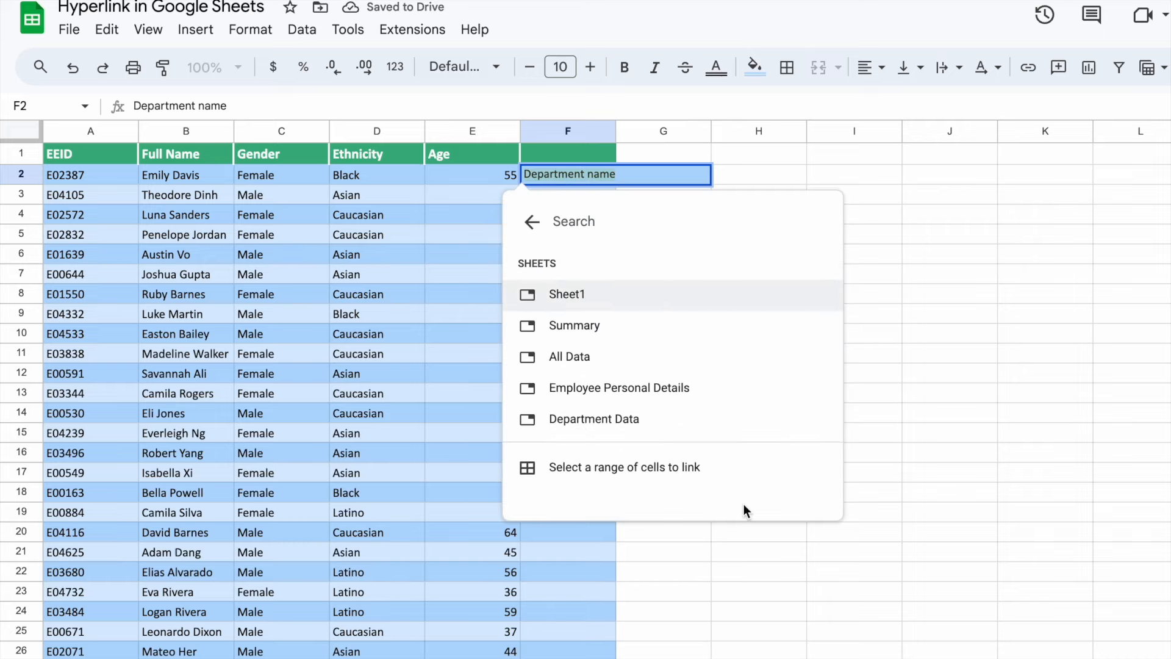
{"action": "left_click", "coordinate": [675, 471]}
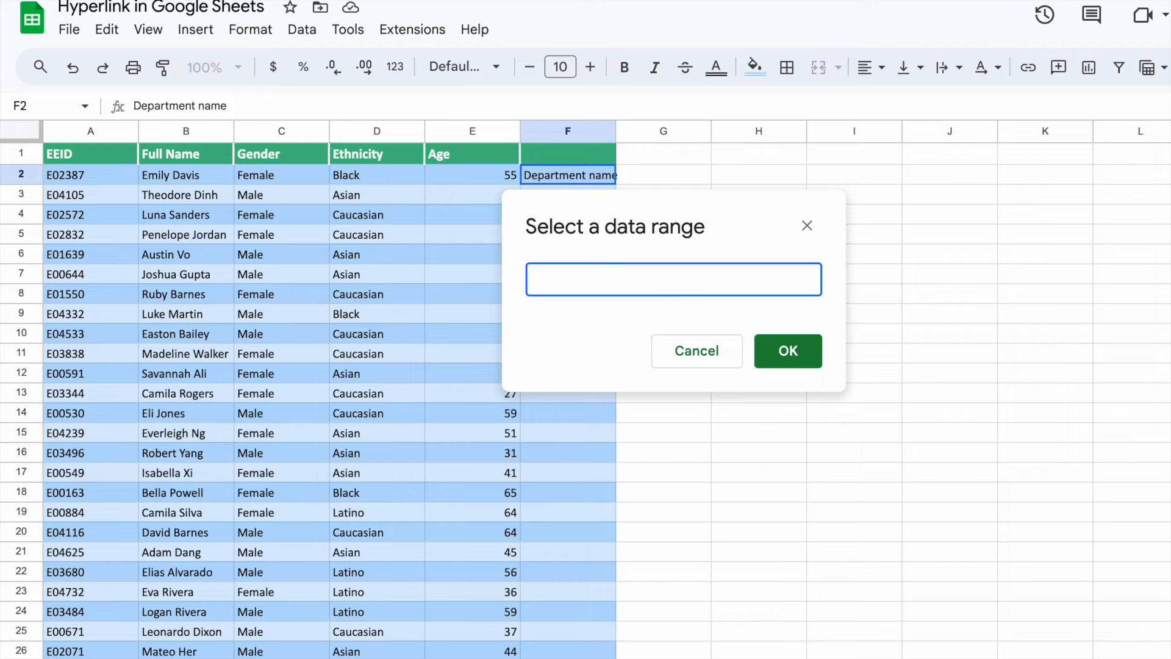
{"action": "left_click", "coordinate": [793, 658]}
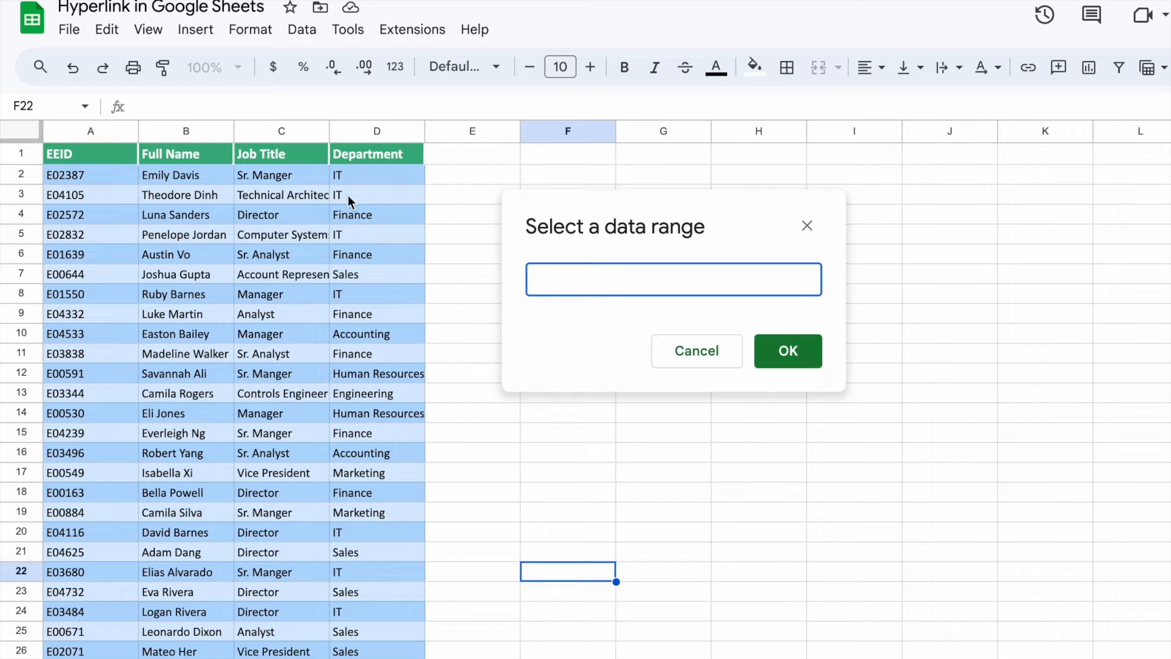
{"action": "left_click", "coordinate": [360, 178]}
{"action": "left_click", "coordinate": [778, 351]}
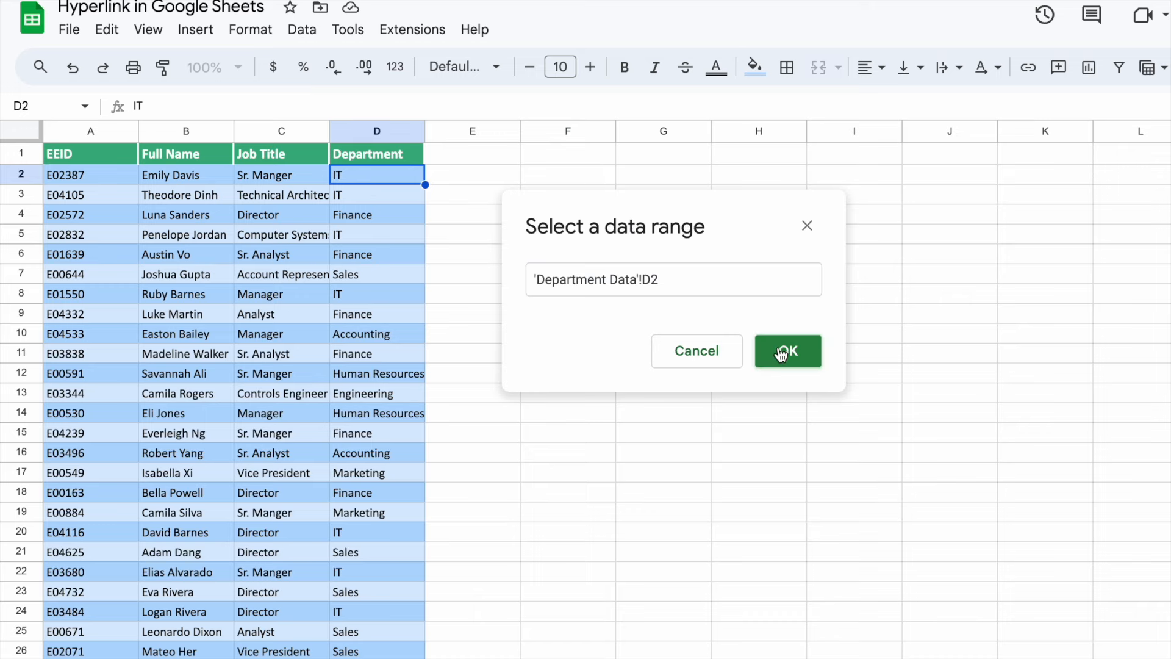
{"action": "left_click", "coordinate": [778, 348]}
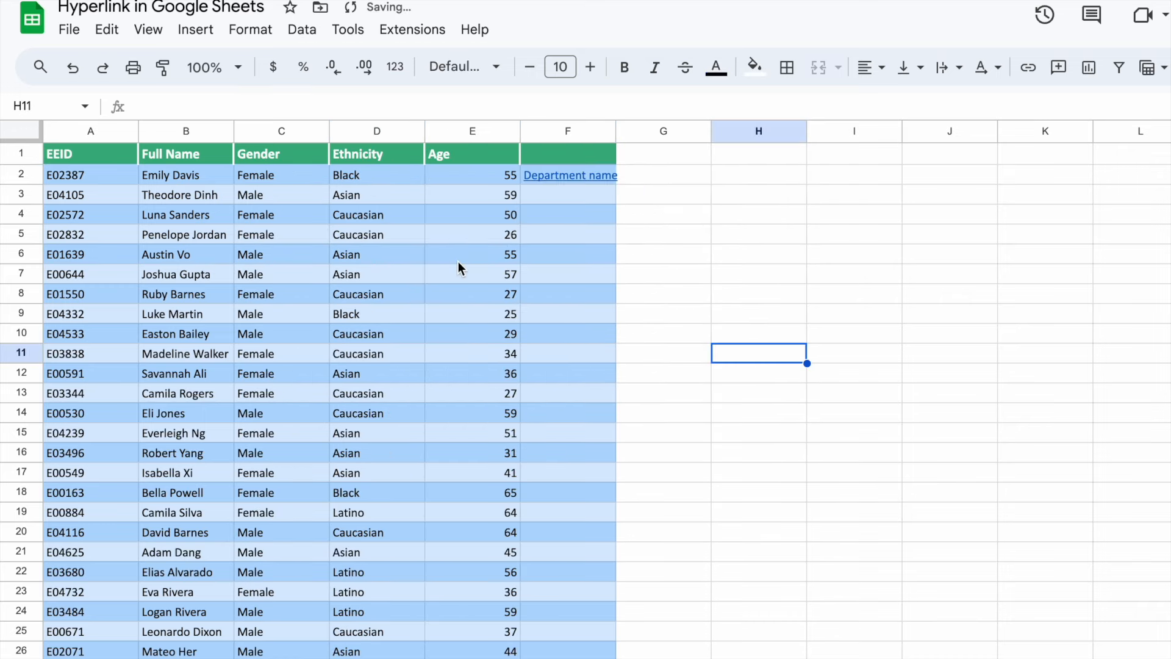
- Follow the "Department name" link in F2 to its target cell and return to the sheet containing the link
{"action": "left_click", "coordinate": [184, 180]}
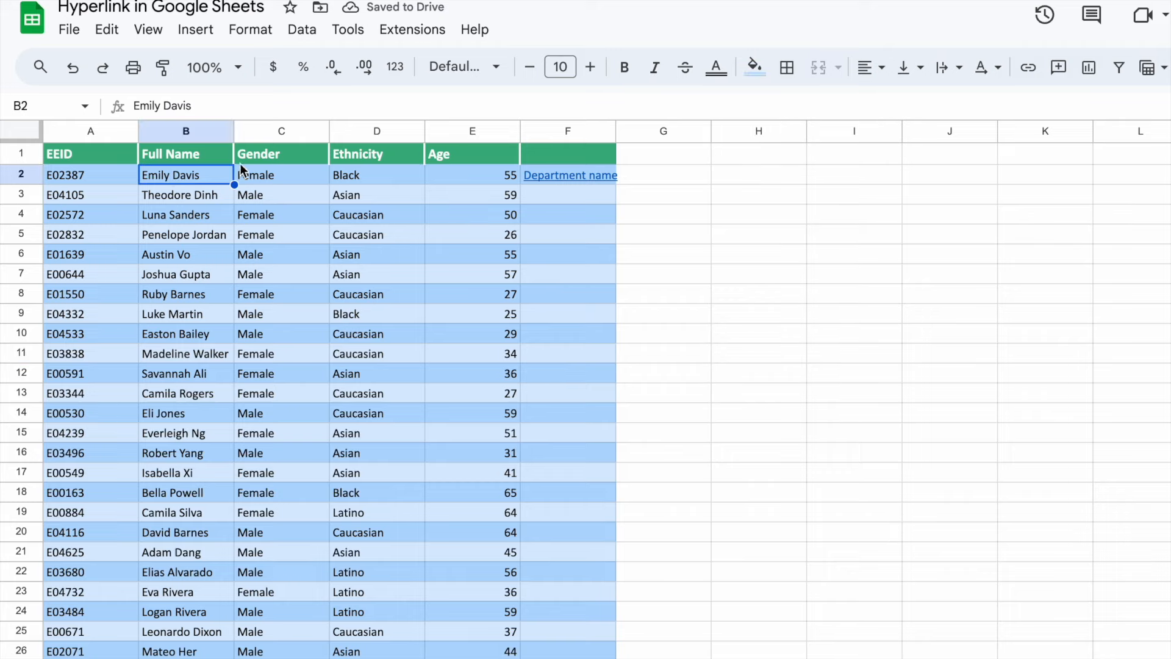
{"action": "left_click", "coordinate": [577, 177]}
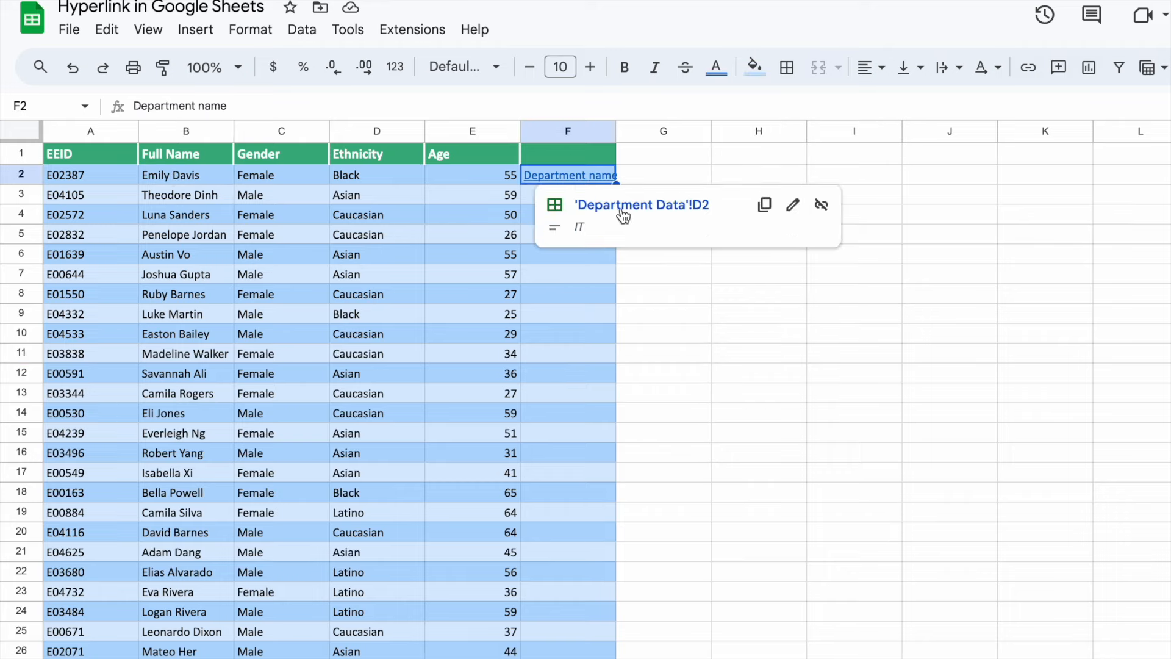
{"action": "left_click", "coordinate": [623, 208]}
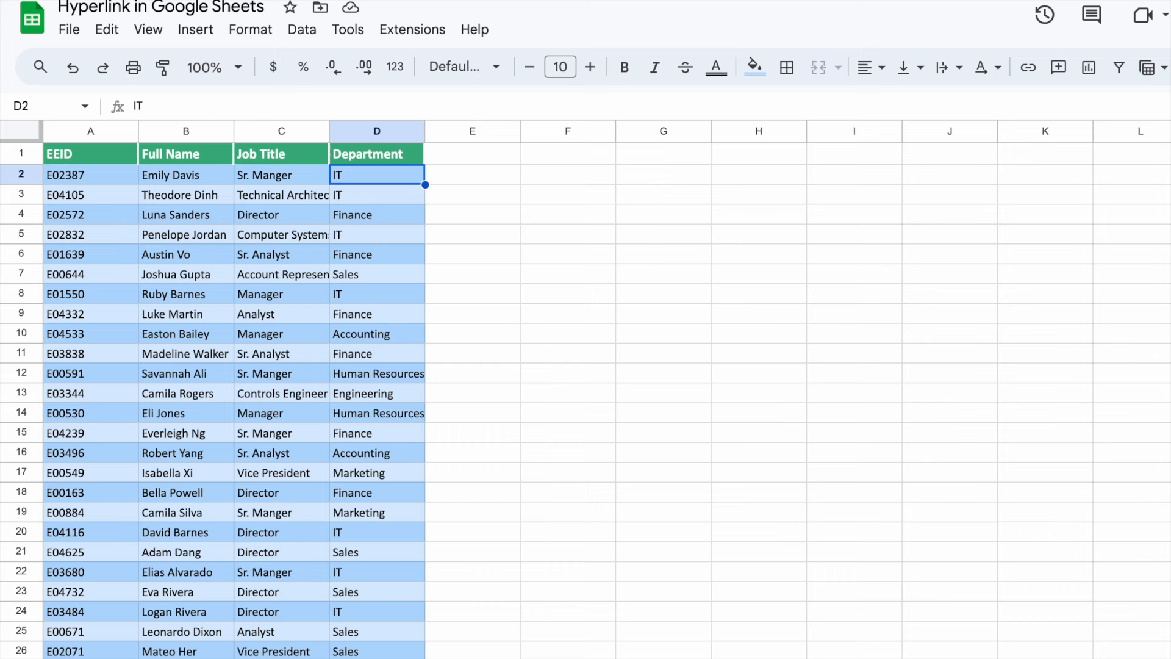
{"action": "left_click", "coordinate": [529, 658]}
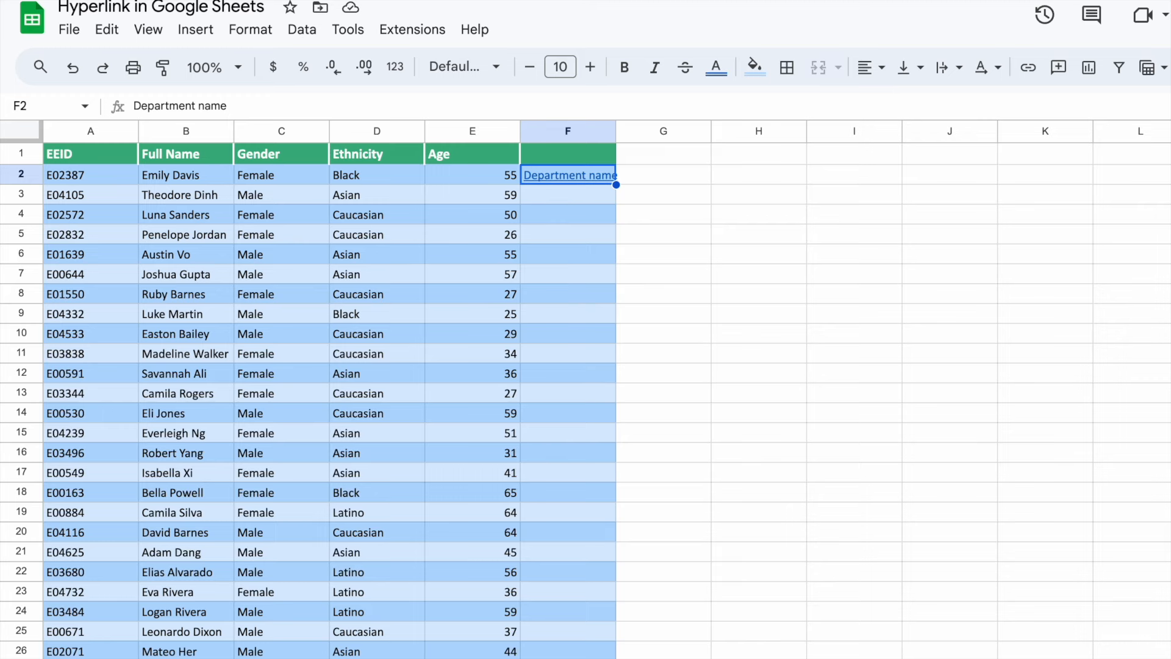
- Copy the starting employee ID from the ID range in cell B9 of the Summary sheet
{"action": "left_click", "coordinate": [488, 658]}
{"action": "left_click", "coordinate": [180, 331]}
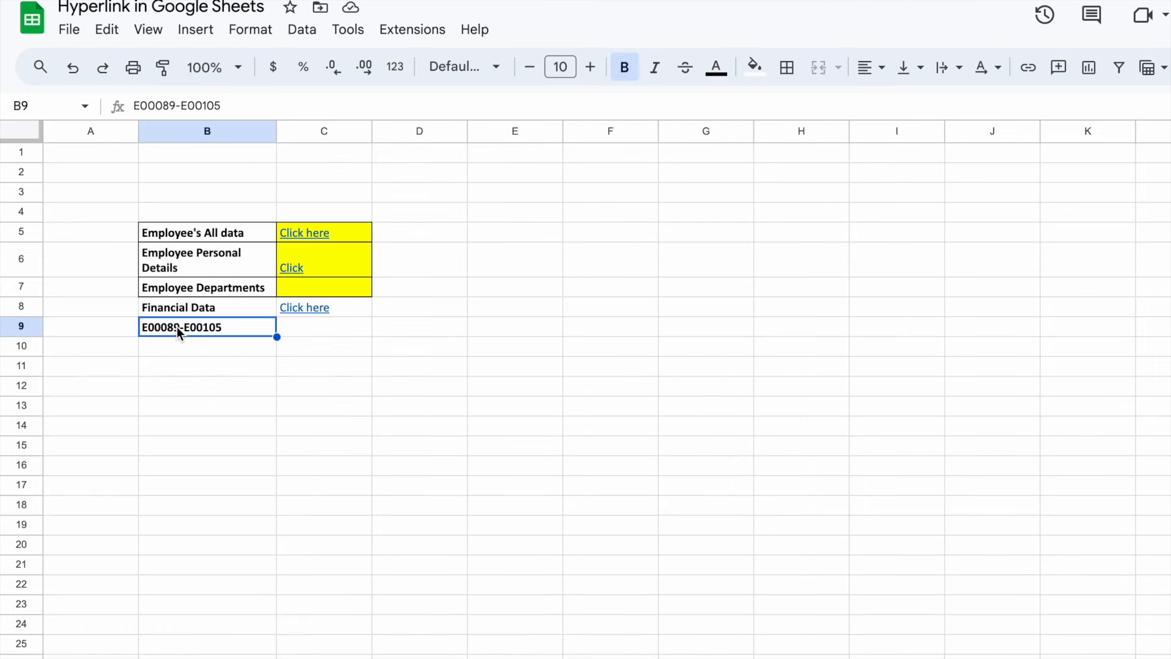
{"action": "left_click", "coordinate": [332, 658]}
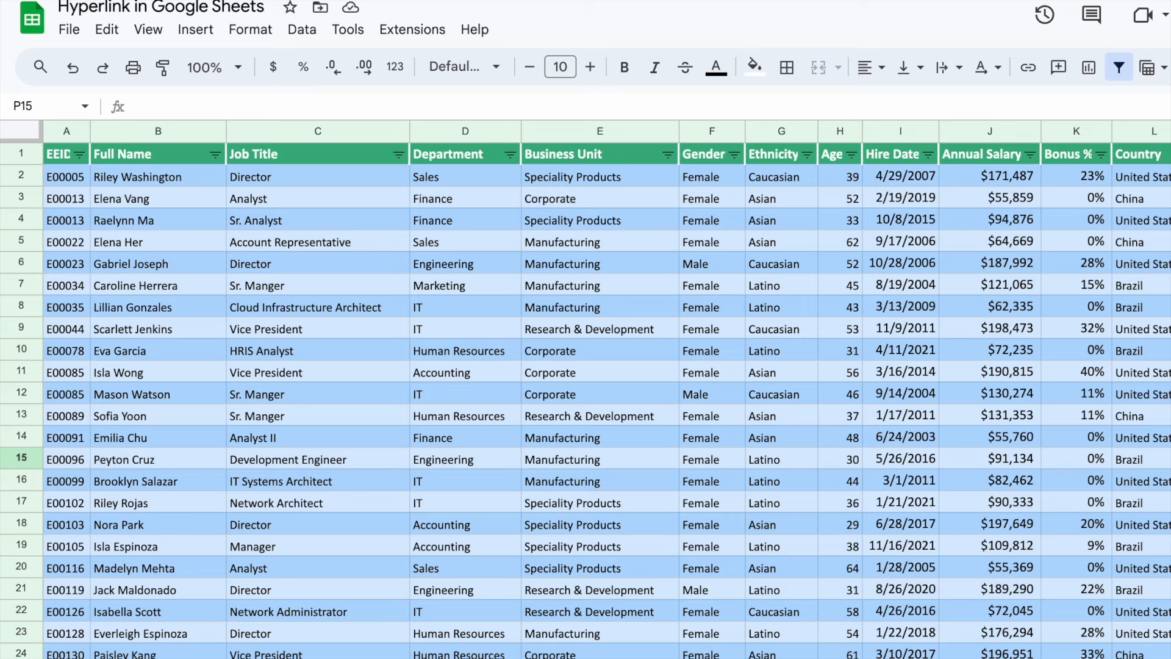
{"action": "left_click", "coordinate": [244, 658]}
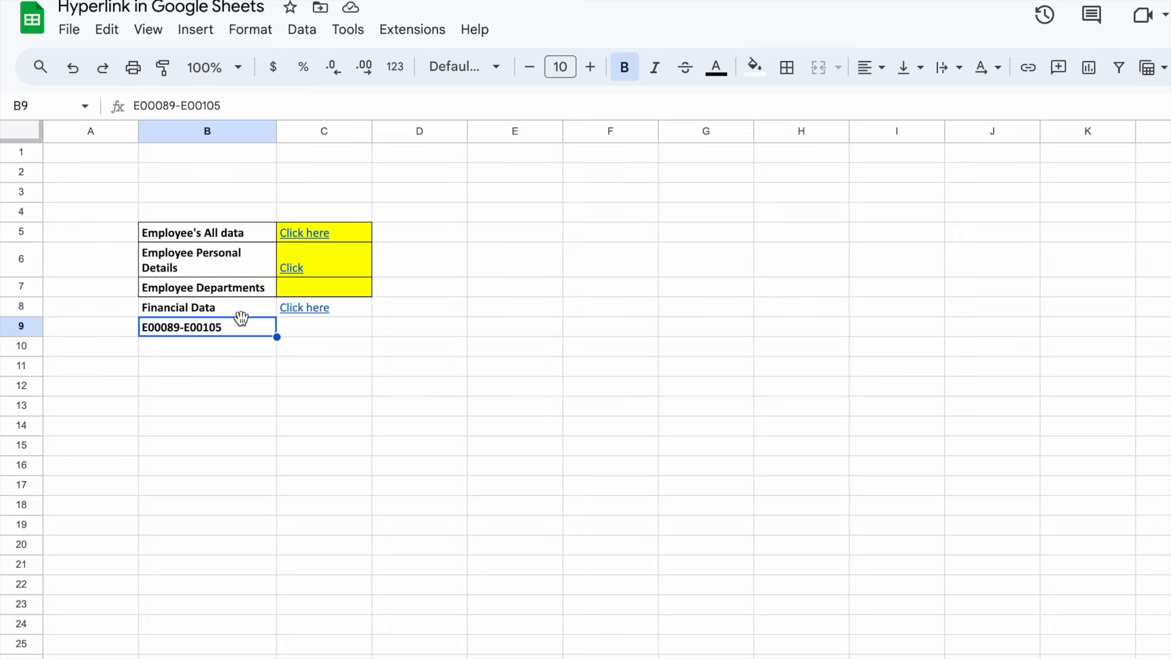
{"action": "double_click", "coordinate": [176, 328]}
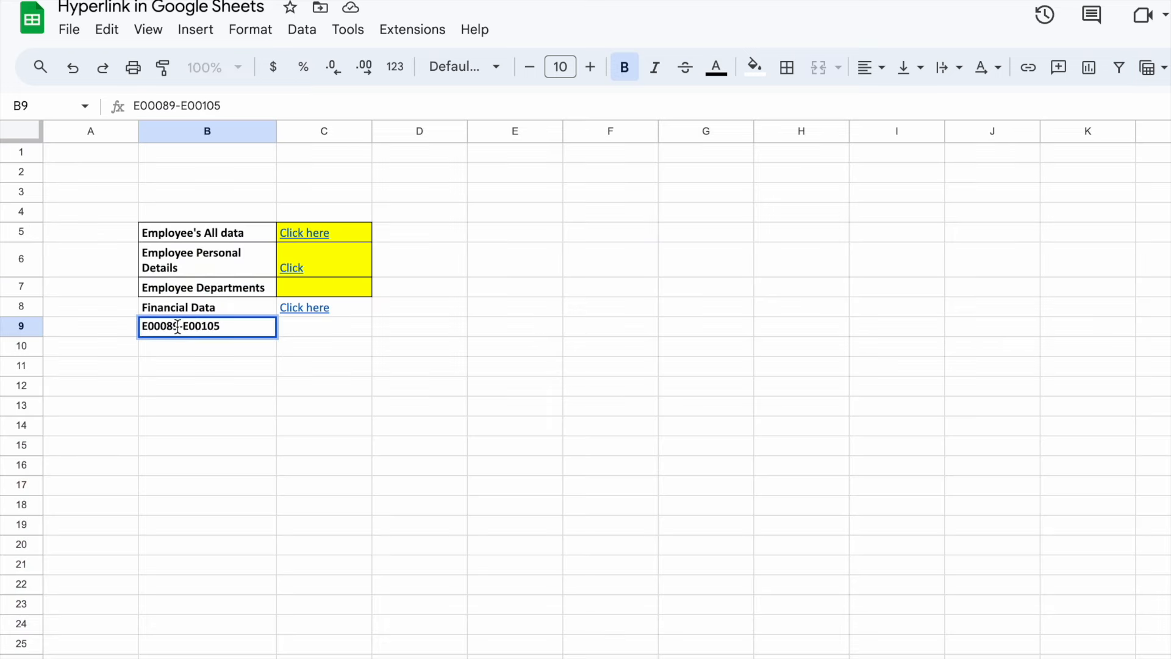
{"action": "left_click_drag", "start_coordinate": [177, 327], "coordinate": [141, 323]}
{"action": "key", "text": "super+c"}
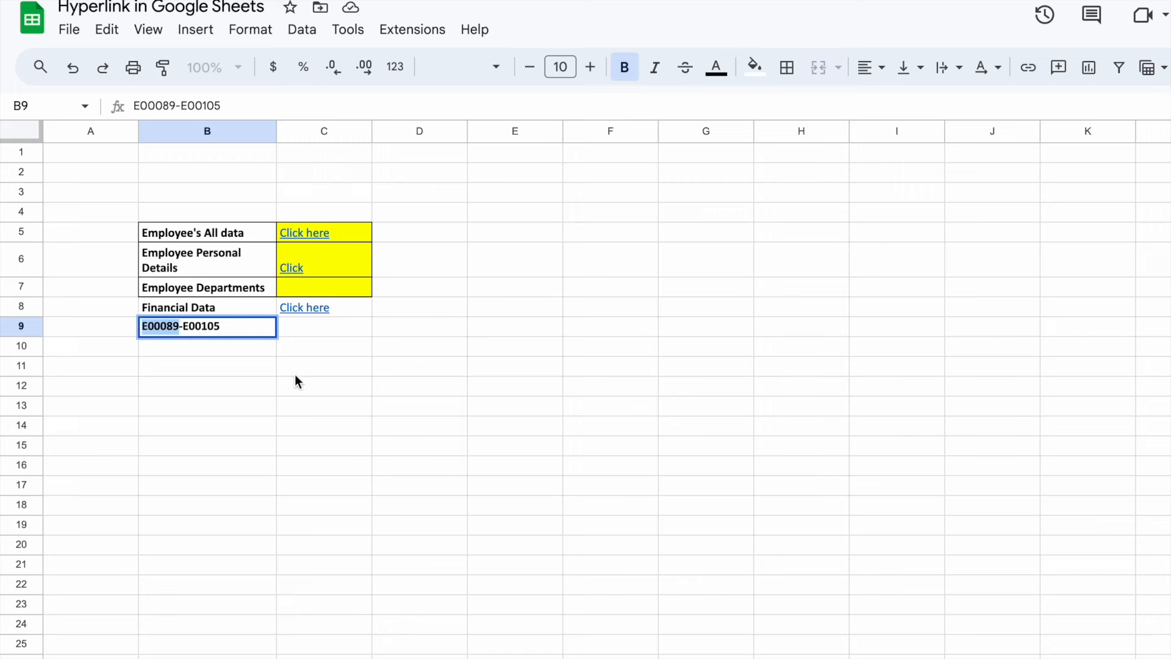
- Find the copied employee ID on the All Data sheet and select cells A13 to A19
{"action": "left_click", "coordinate": [421, 658]}
{"action": "key", "text": "super+f"}
{"action": "key", "text": "super+v"}
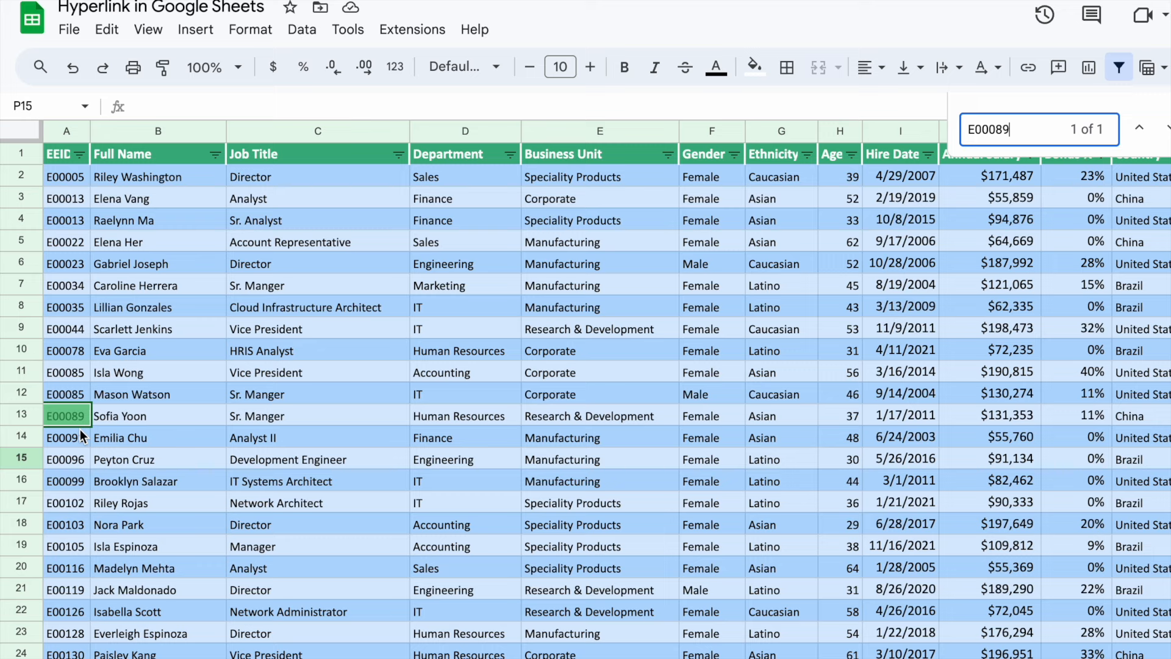
{"action": "left_click", "coordinate": [126, 412]}
{"action": "left_click_drag", "start_coordinate": [72, 419], "coordinate": [64, 551]}
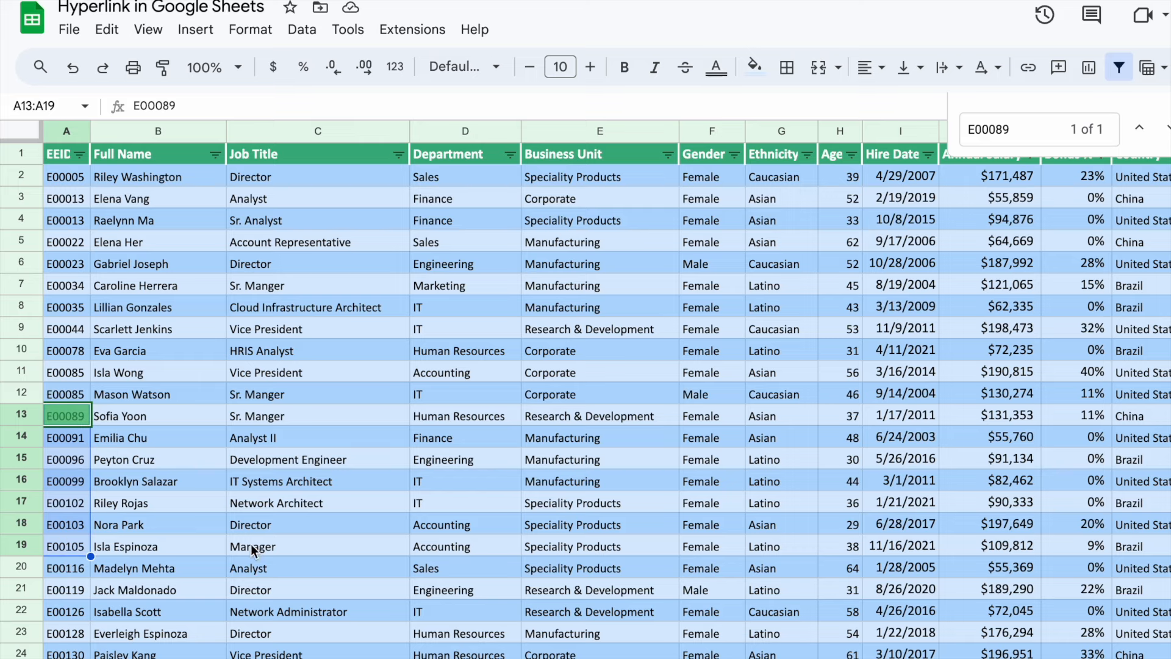
- Enter "Click here" in cell C9 of the Summary sheet, beside the employee ID range
{"action": "key", "text": "ctrl+shift+Page_Up"}
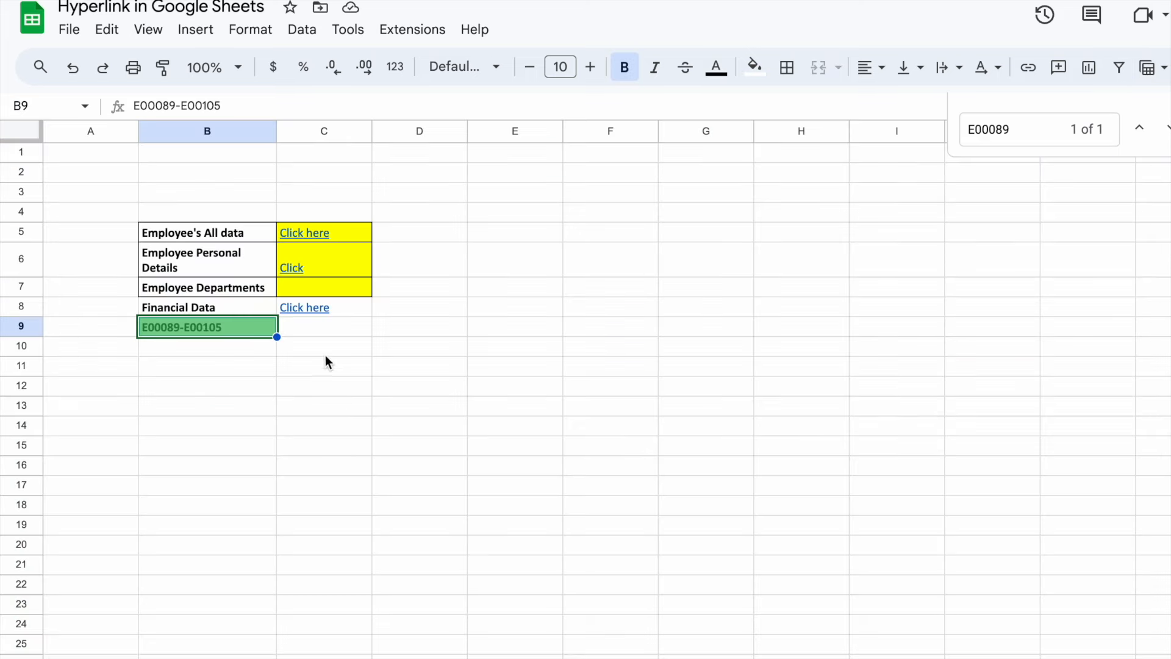
{"action": "left_click", "coordinate": [320, 334]}
{"action": "type", "text": "Click here"}
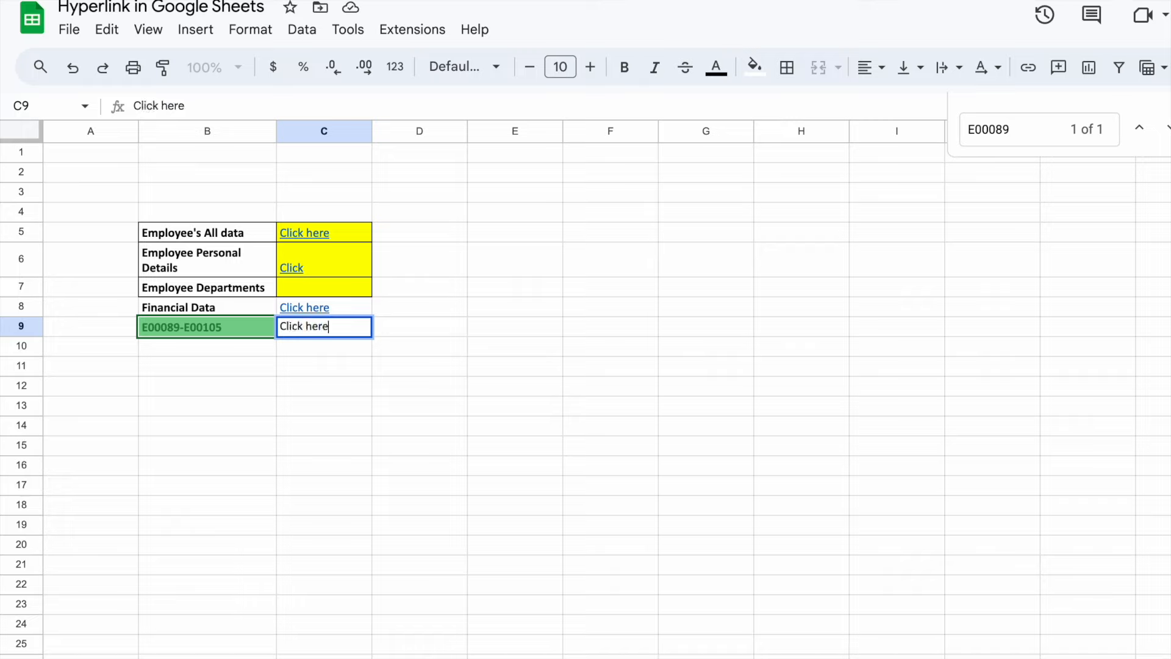
{"action": "key", "text": "Return"}
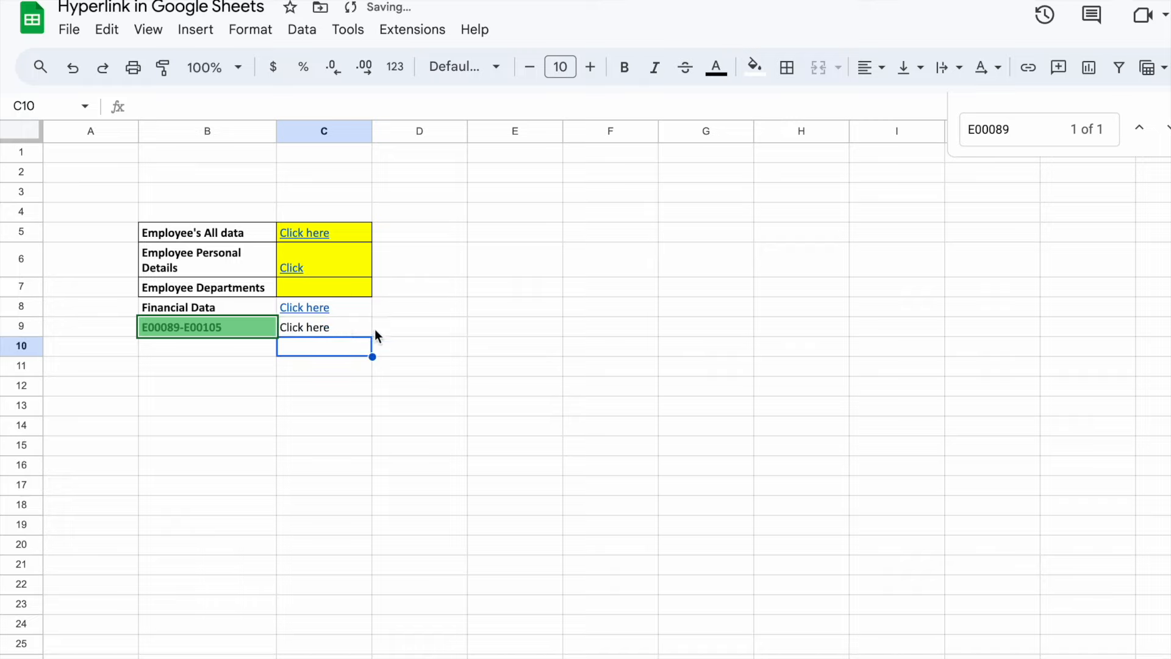
- Link the "Click here" text in cell C9 to the range A13:A19 on the All Data sheet
{"action": "left_click", "coordinate": [341, 323]}
{"action": "key", "text": "ctrl+k"}
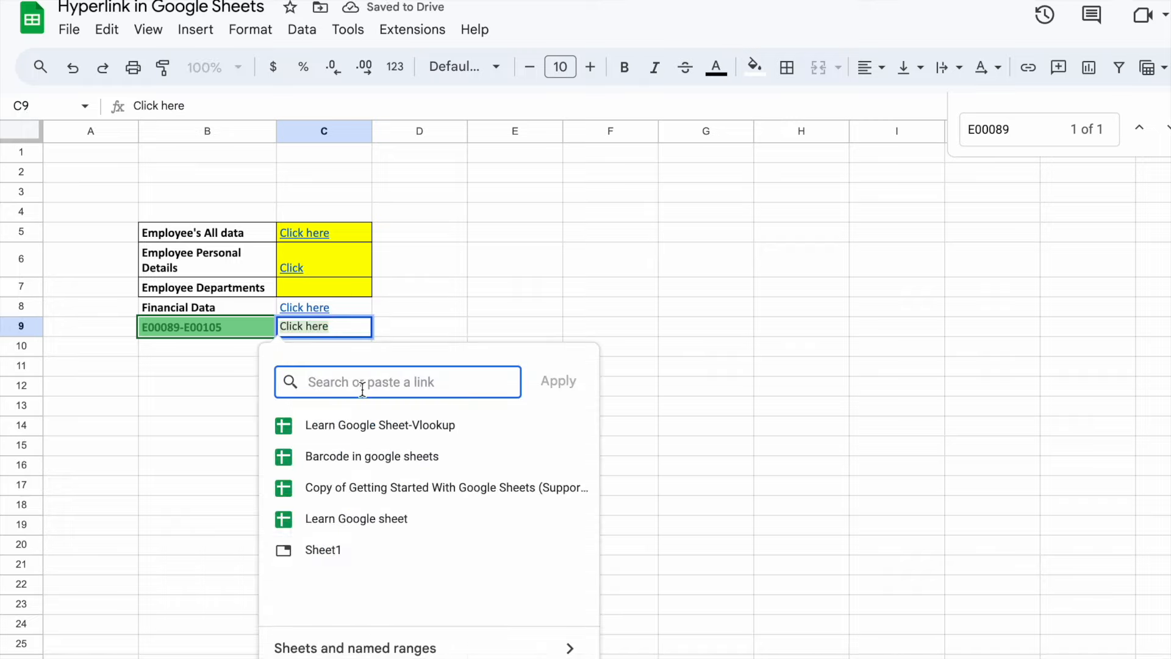
{"action": "left_click", "coordinate": [369, 650]}
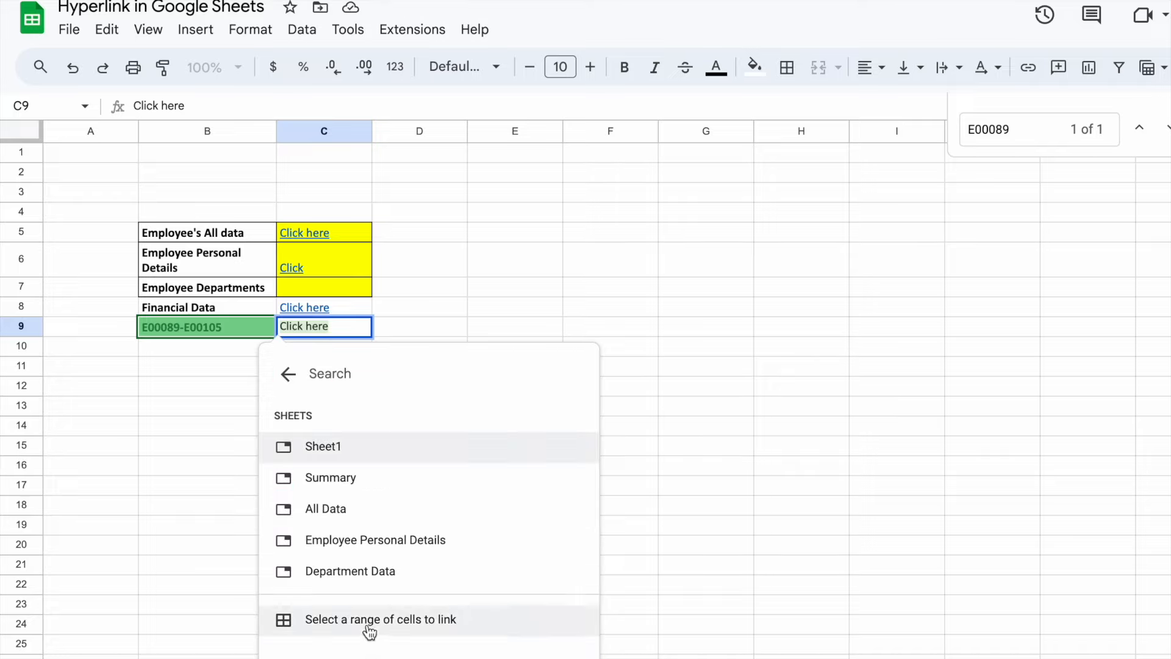
{"action": "left_click", "coordinate": [366, 629]}
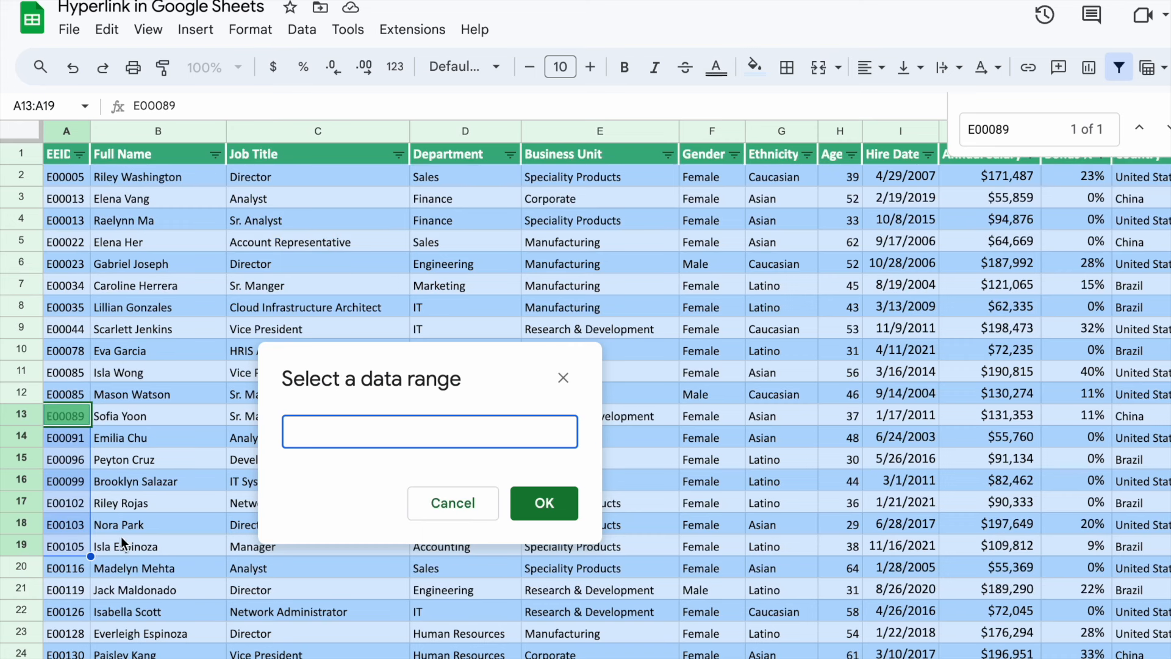
{"action": "left_click_drag", "start_coordinate": [66, 425], "coordinate": [80, 543]}
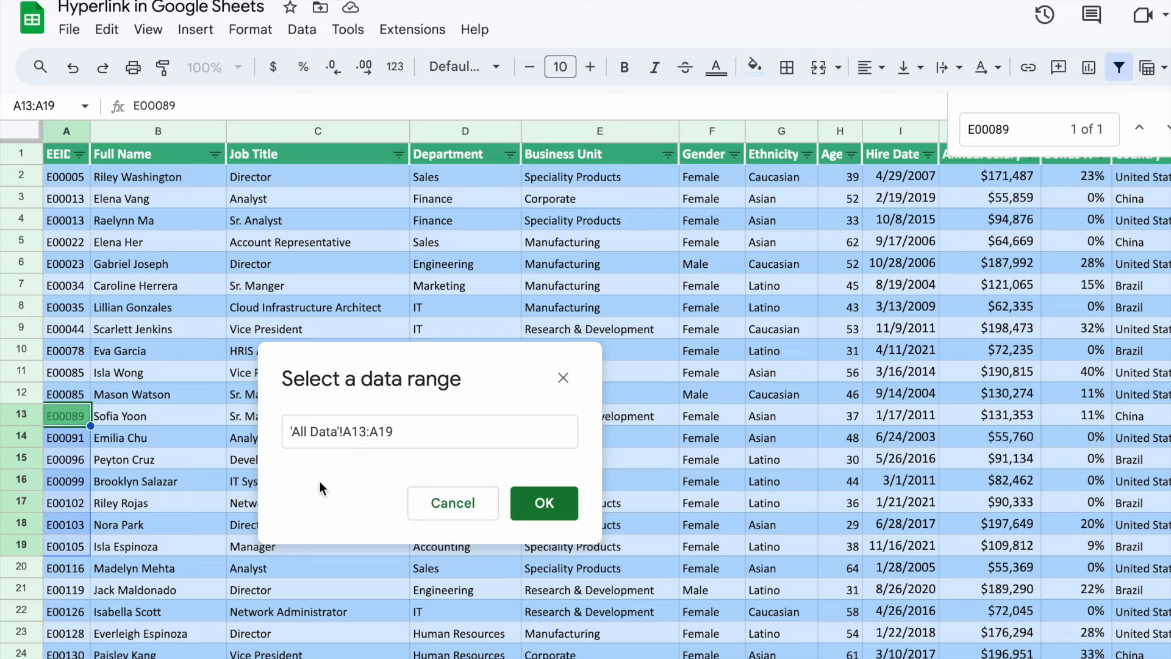
{"action": "left_click", "coordinate": [549, 506]}
{"action": "left_click", "coordinate": [499, 522]}
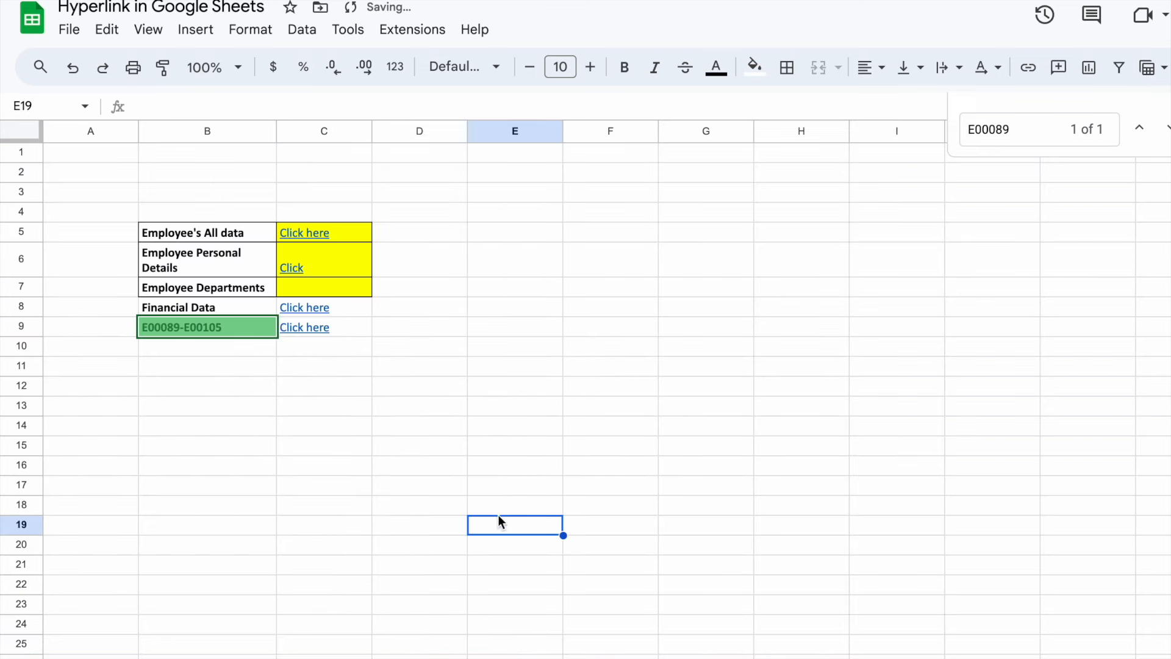
- Review the linked rows on the All Data sheet and close the employee ID search
{"action": "left_click", "coordinate": [274, 657]}
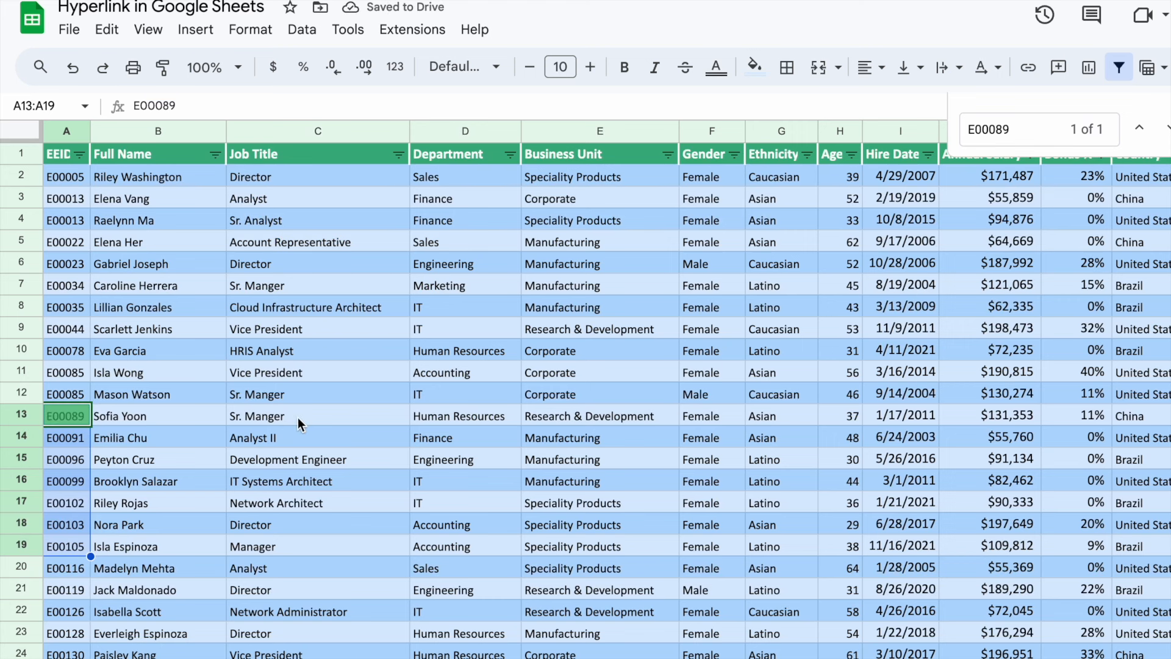
{"action": "left_click", "coordinate": [59, 153]}
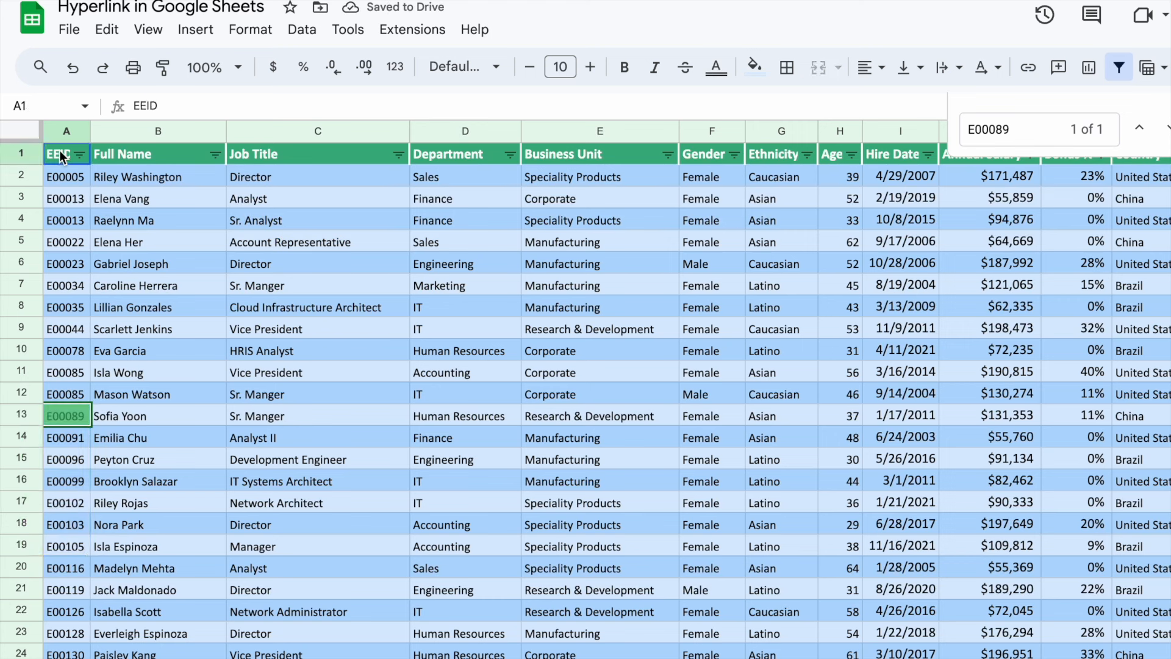
{"action": "left_click", "coordinate": [398, 439]}
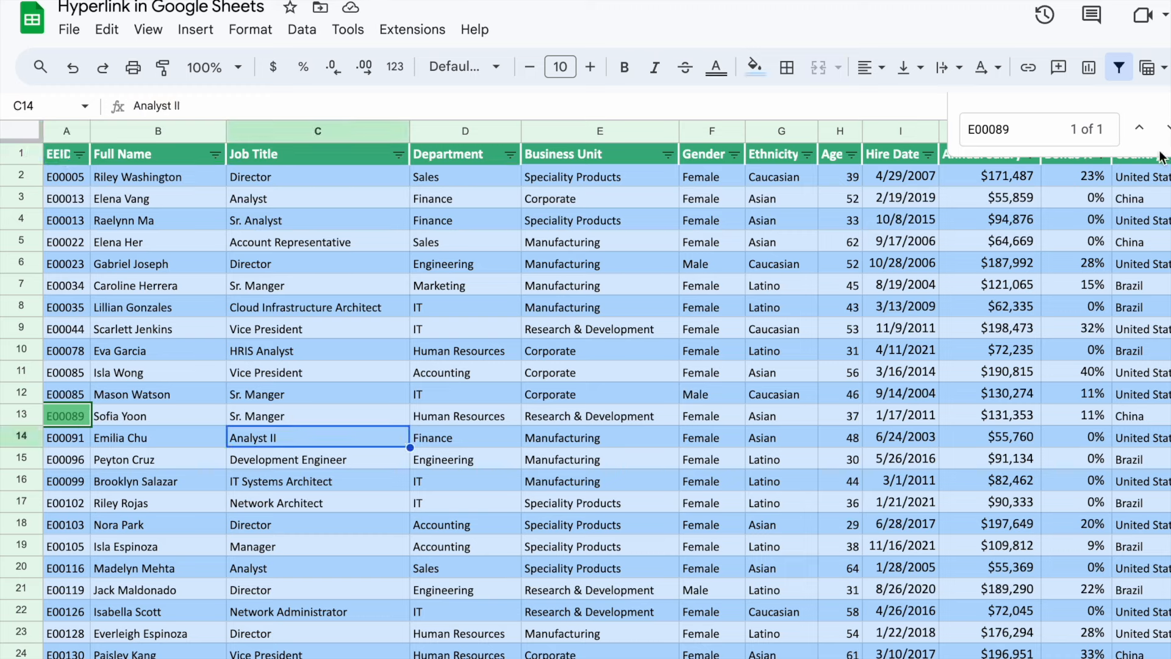
{"action": "left_click", "coordinate": [1168, 129]}
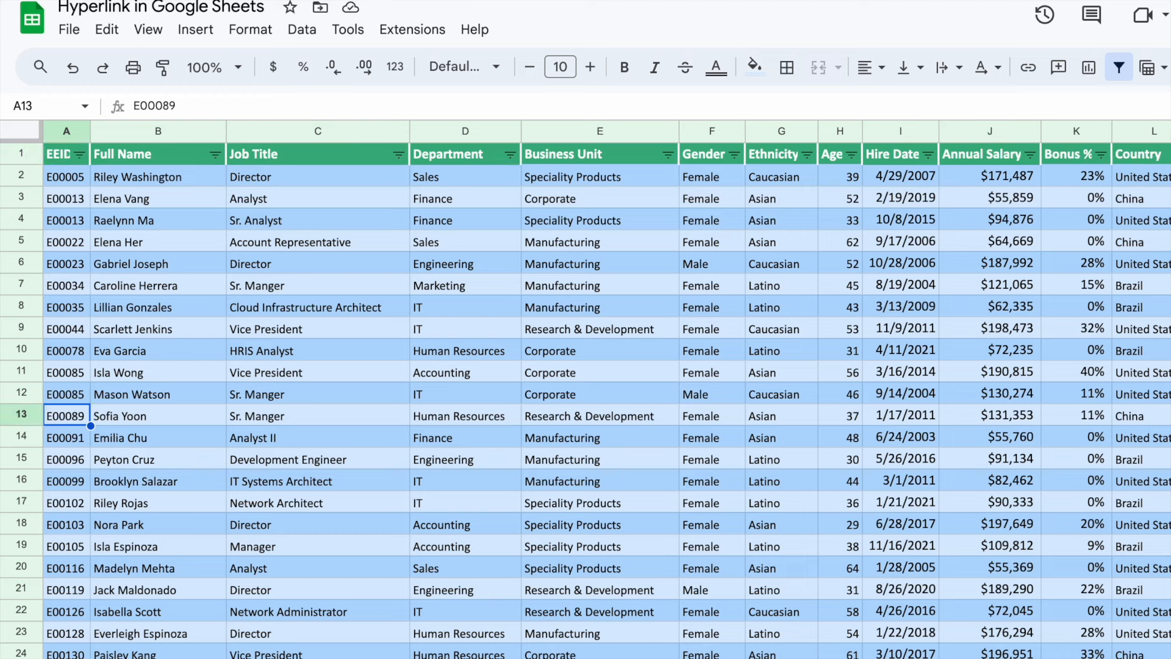
{"action": "left_click", "coordinate": [485, 396]}
{"action": "left_click", "coordinate": [72, 178]}
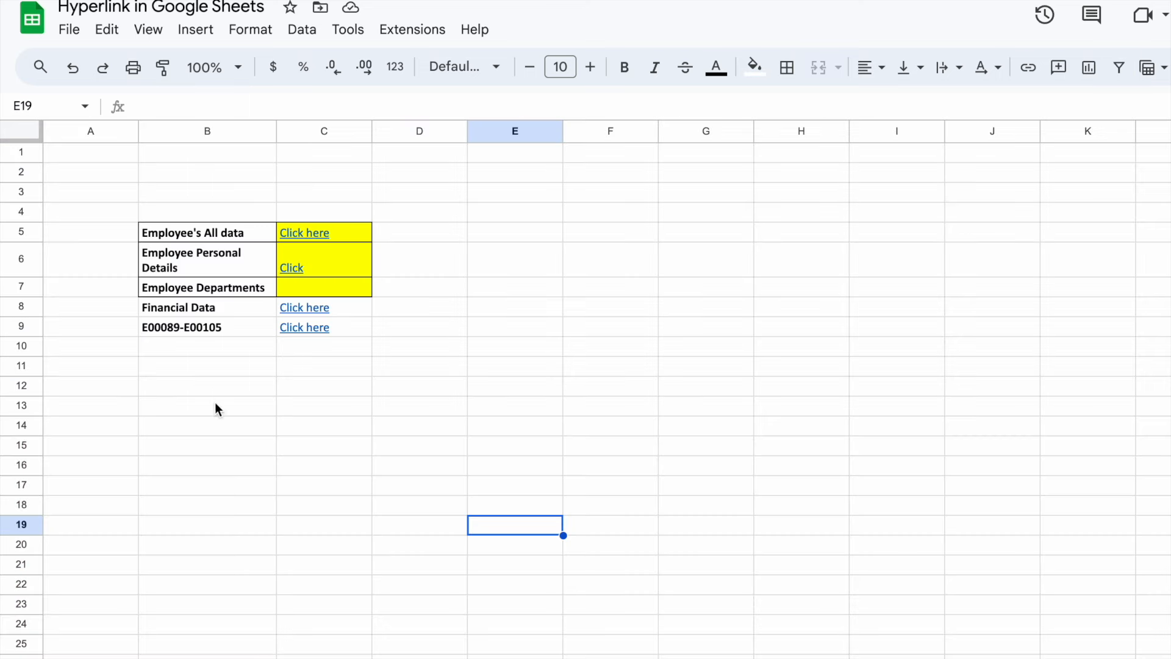
- Follow the "Click here" link in Summary cell C9, then view the HYPERLINK function topic on the Sheet1 outline
{"action": "left_click", "coordinate": [311, 329]}
{"action": "left_click", "coordinate": [369, 358]}
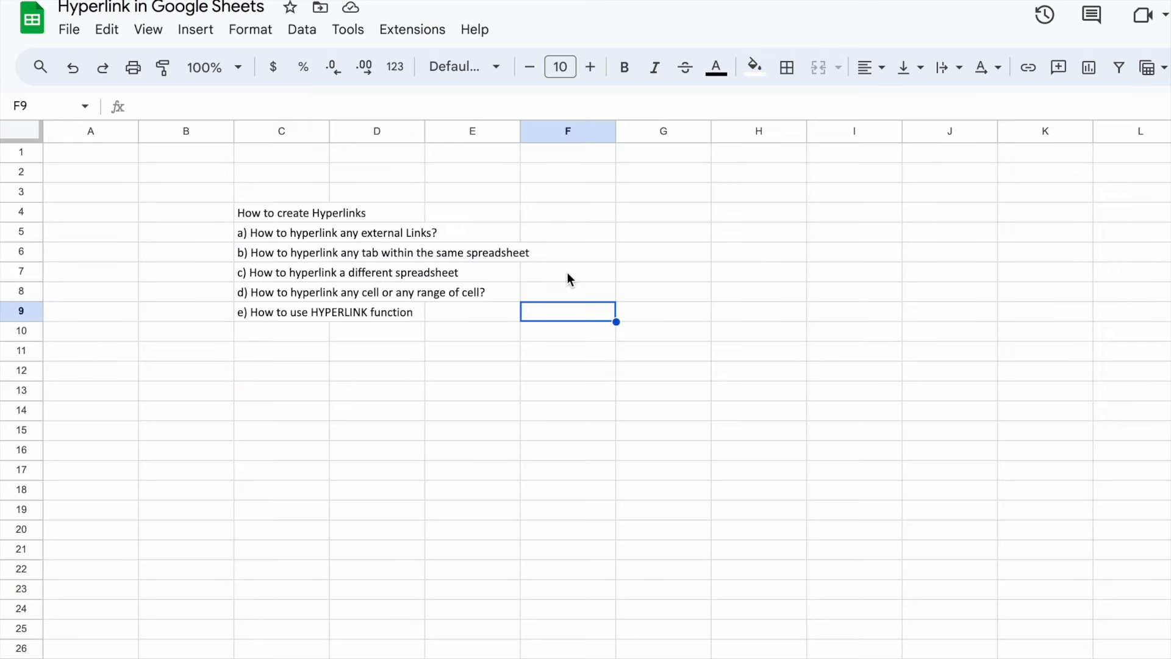
{"action": "left_click", "coordinate": [277, 313]}
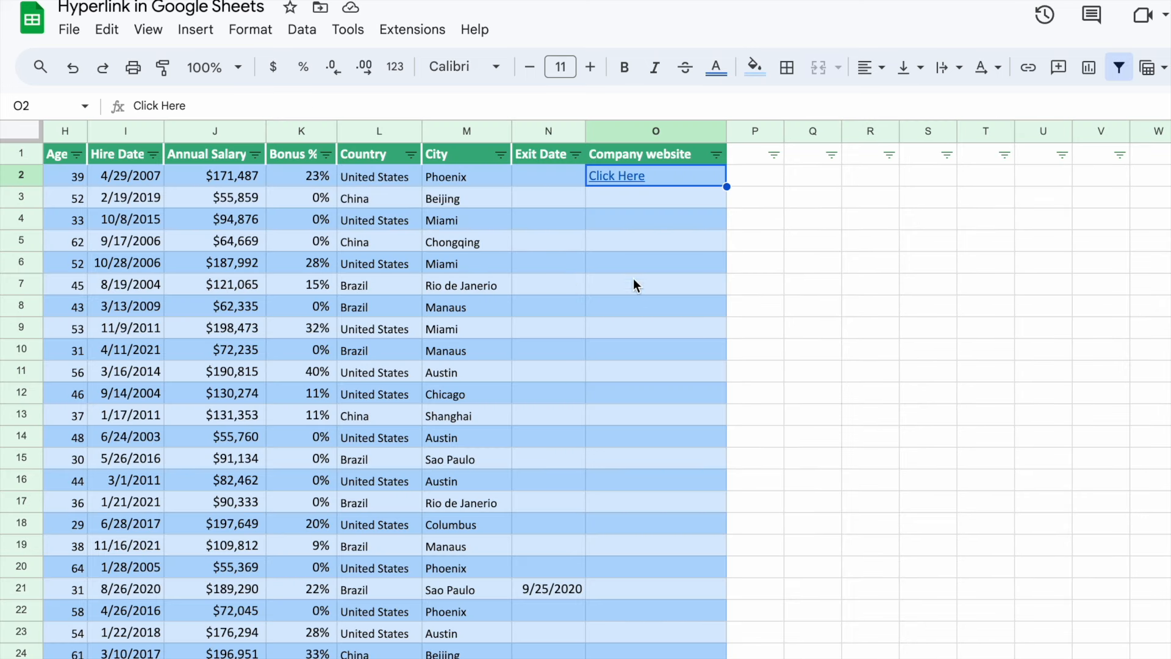
- Clear the "Click Here" Google link from cell O2 in the Company website column of the All Data sheet
{"action": "mouse_move", "coordinate": [631, 174]}
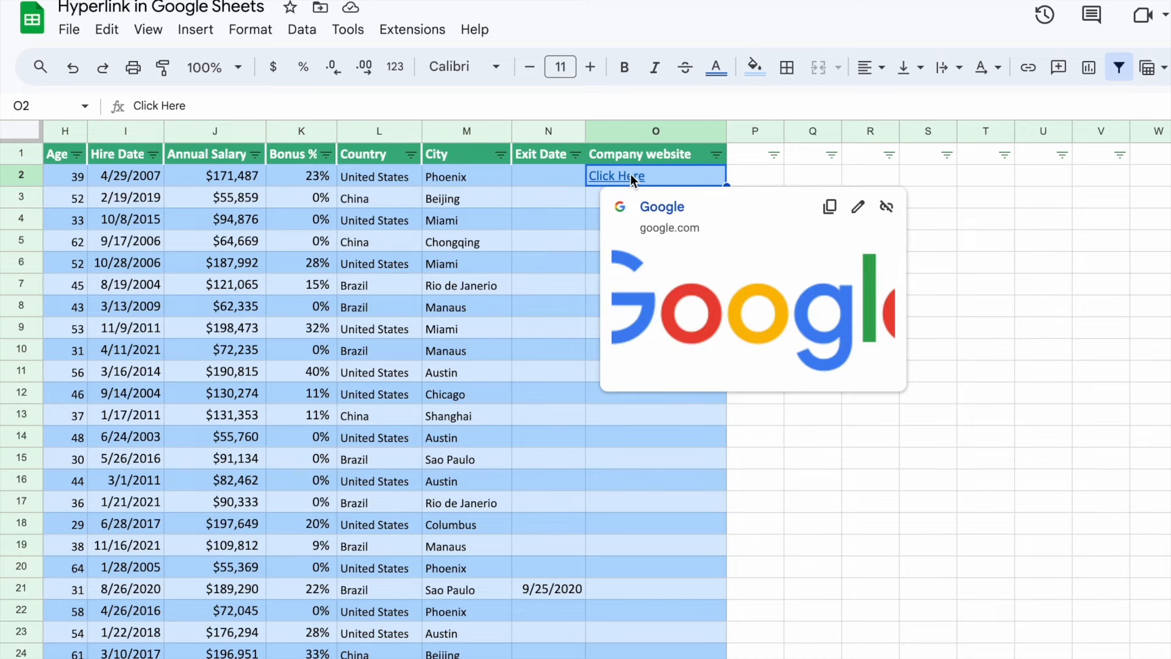
{"action": "key", "text": "Delete"}
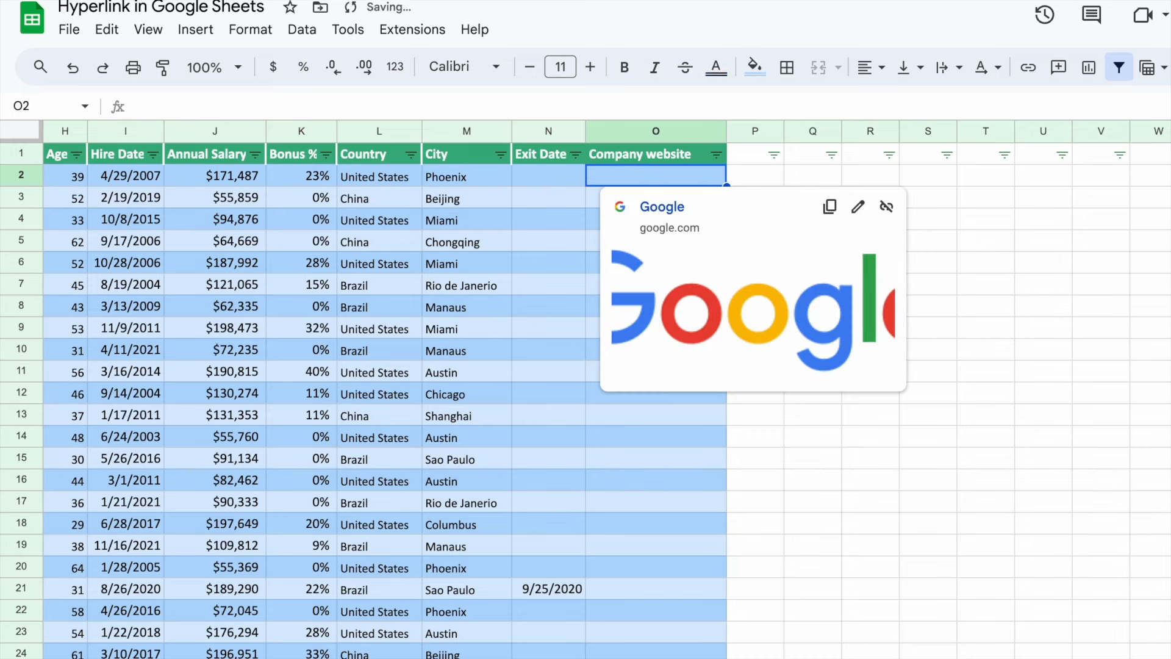
{"action": "left_click", "coordinate": [854, 177]}
{"action": "left_click", "coordinate": [666, 184]}
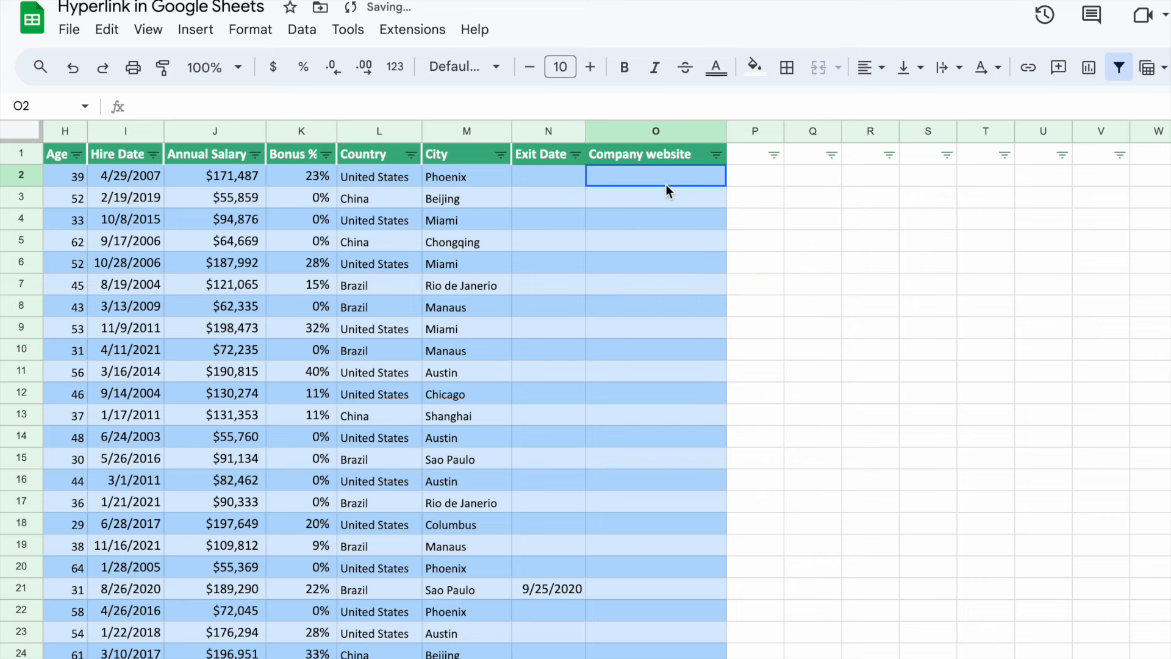
{"action": "scroll", "coordinate": [522, 253], "scroll_direction": "left", "scroll_amount": 5}
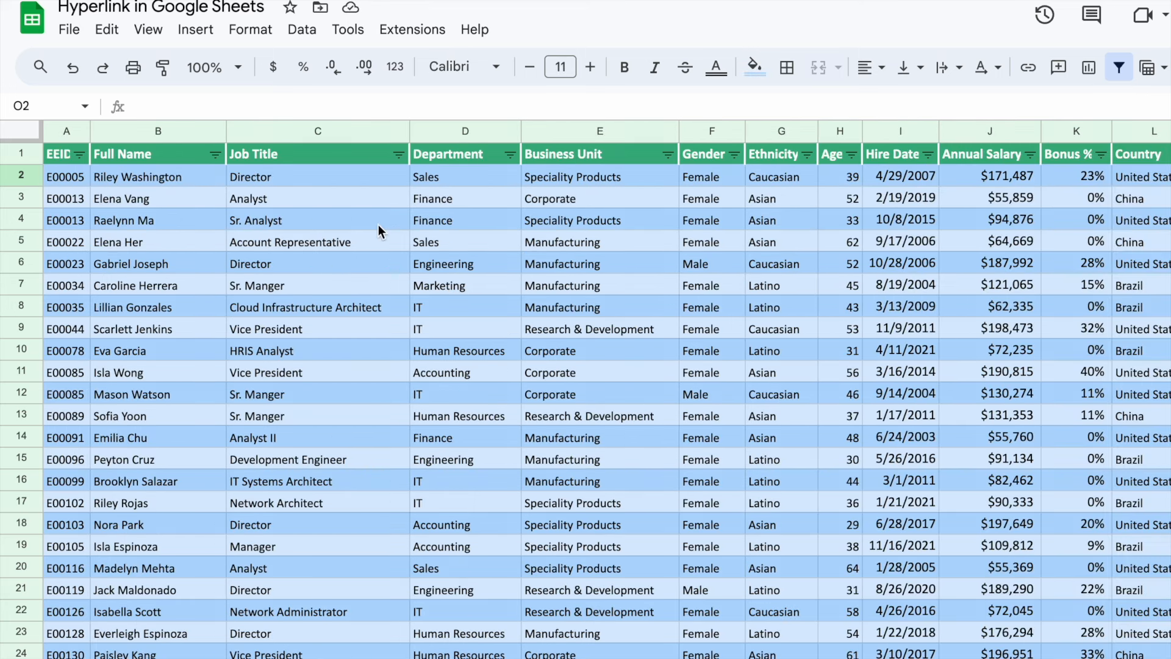
{"action": "scroll", "coordinate": [379, 224], "scroll_direction": "right", "scroll_amount": 5}
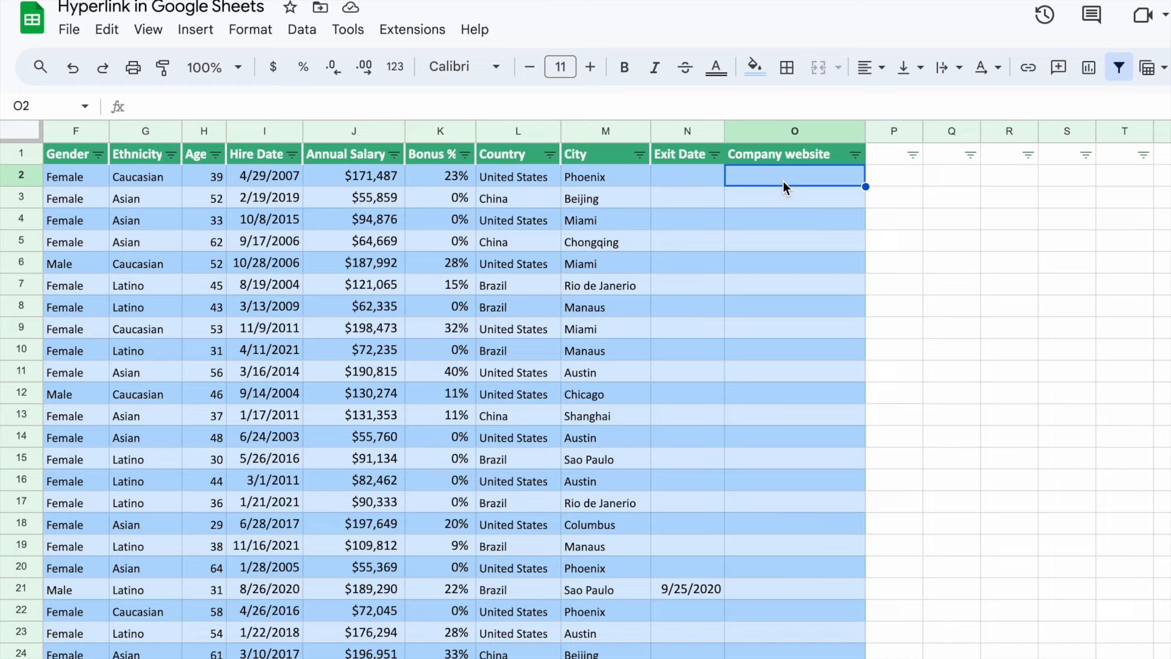
{"action": "type", "text": "="}
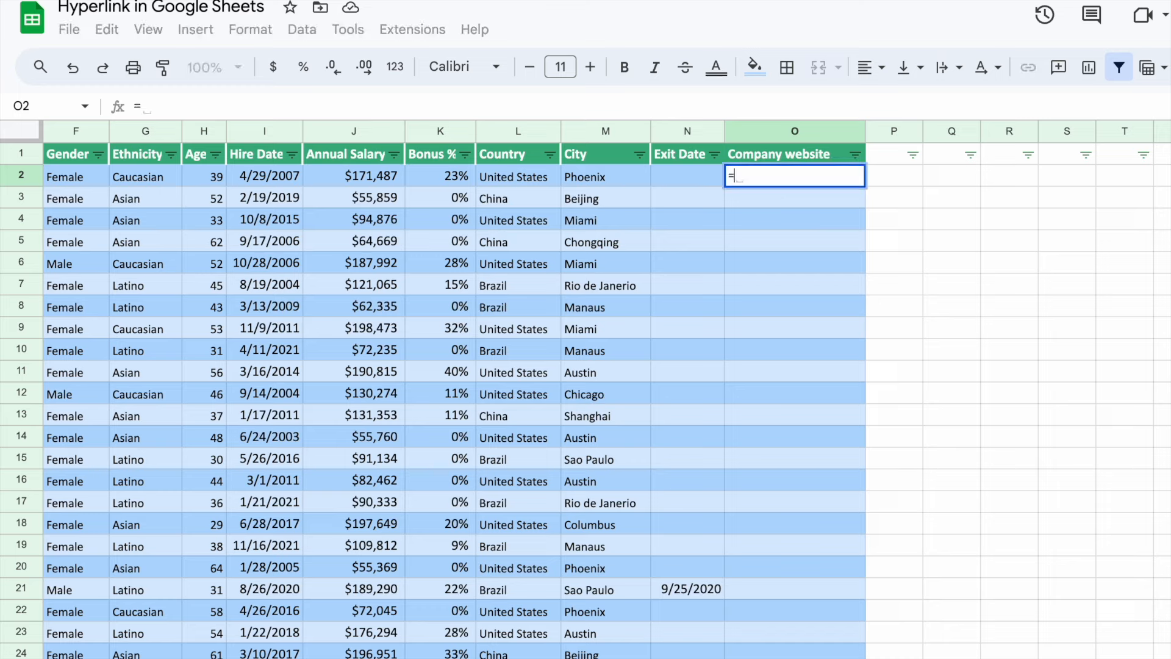
{"action": "type", "text": "hype"}
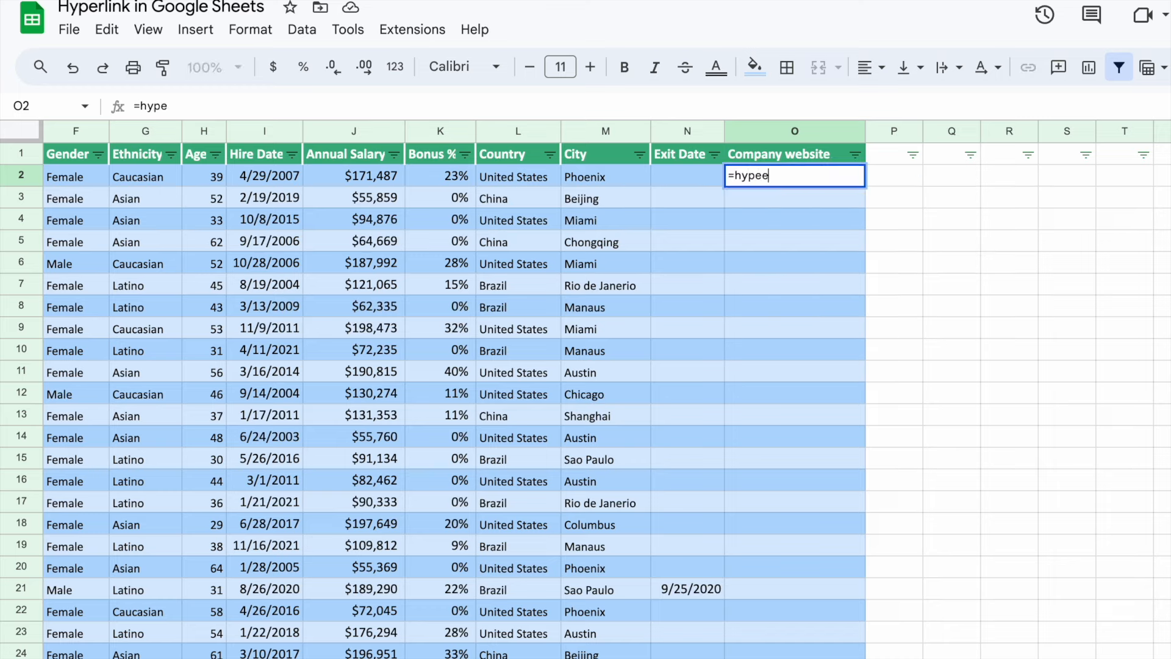
{"action": "left_click", "coordinate": [785, 214]}
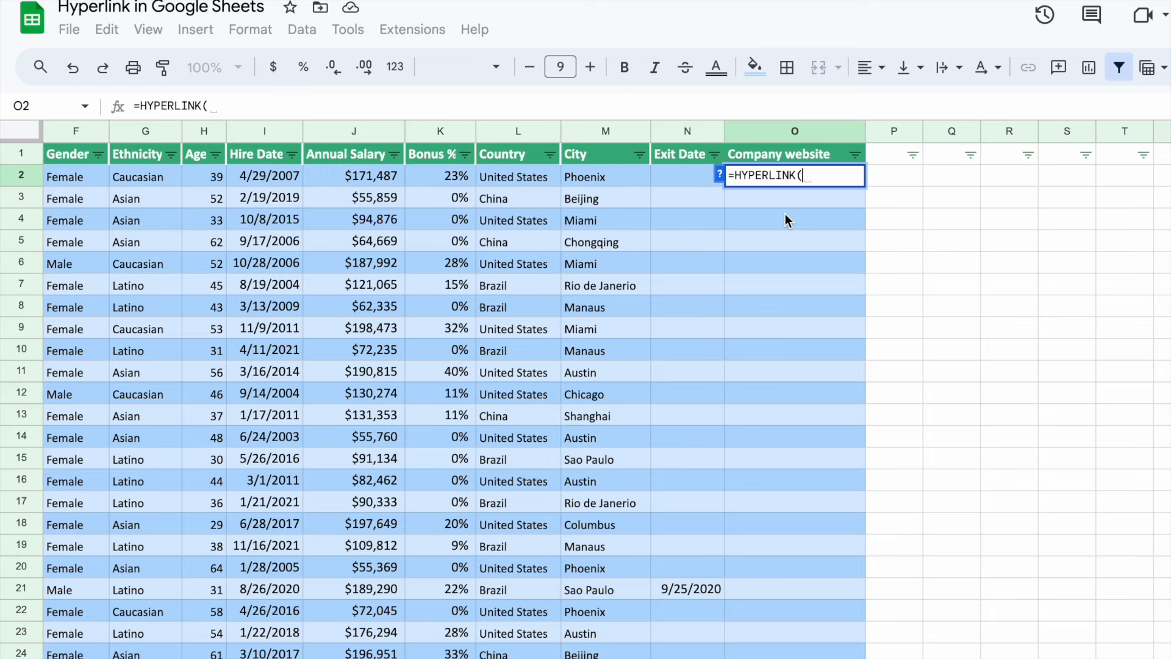
{"action": "type", "text": "\"\""}
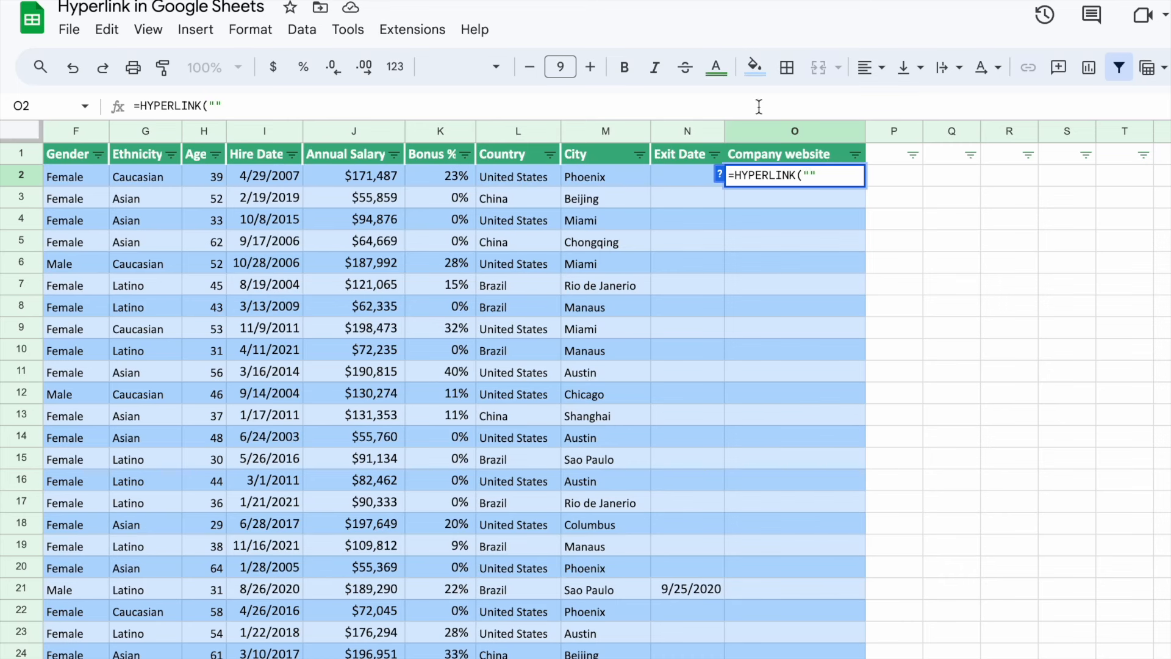
{"action": "type", "text": "https://www.google.com/"}
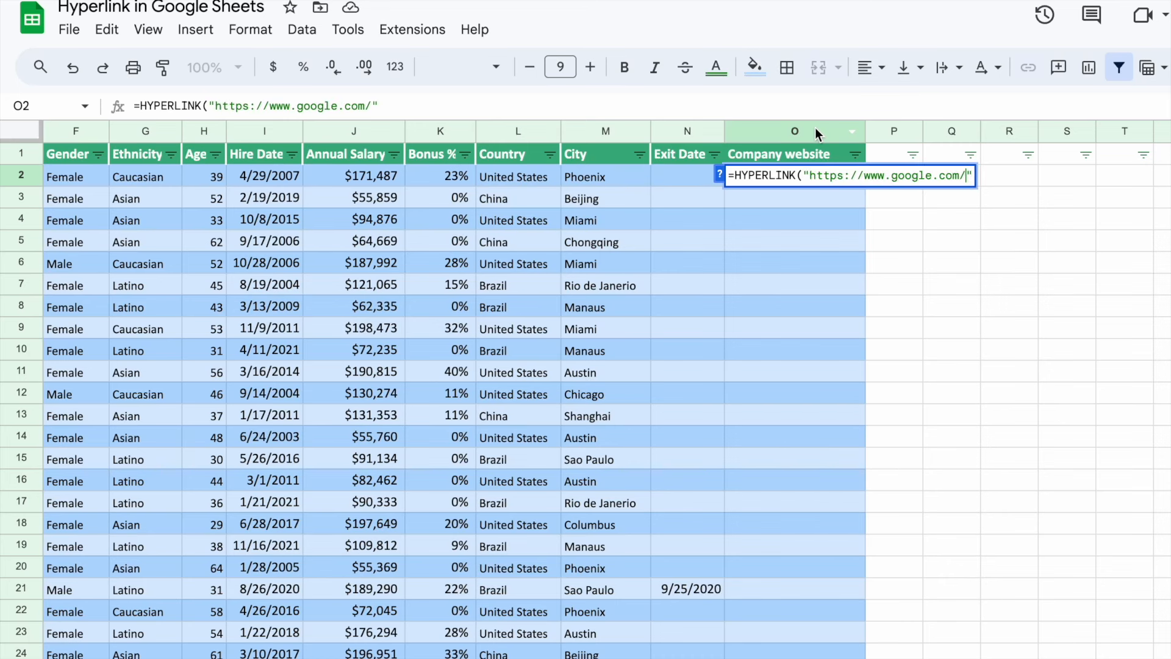
{"action": "key", "text": "Return"}
{"action": "left_click", "coordinate": [864, 239]}
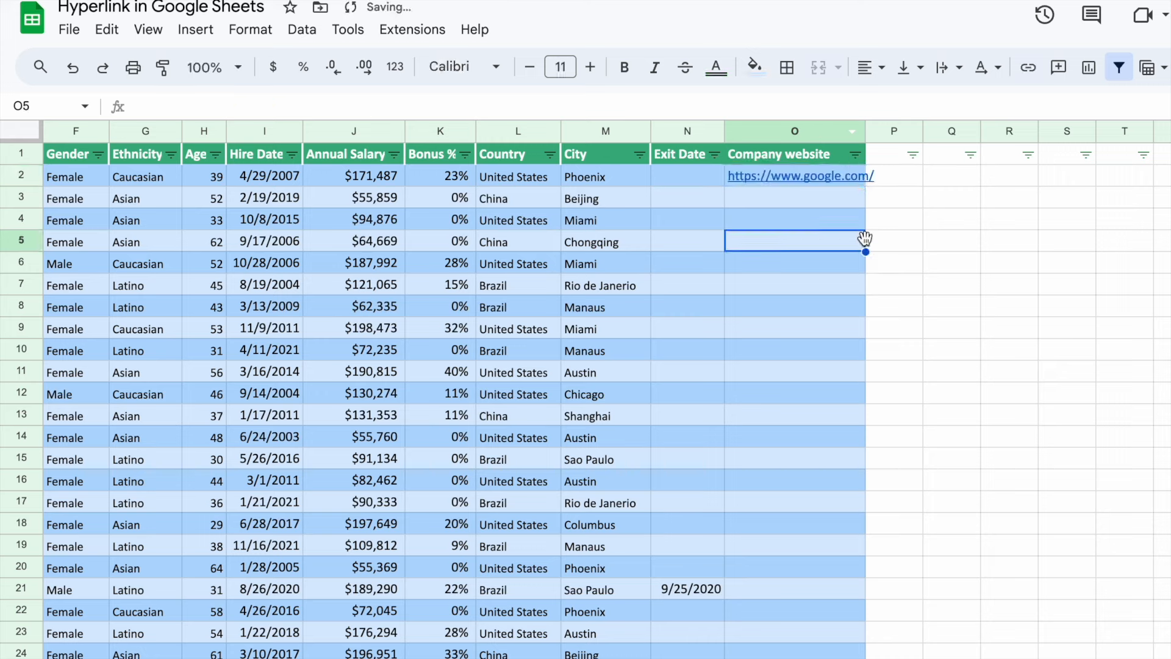
- Preview the Google link in cell O2 and widen the Company website column to fit the full URL
{"action": "left_click", "coordinate": [804, 177]}
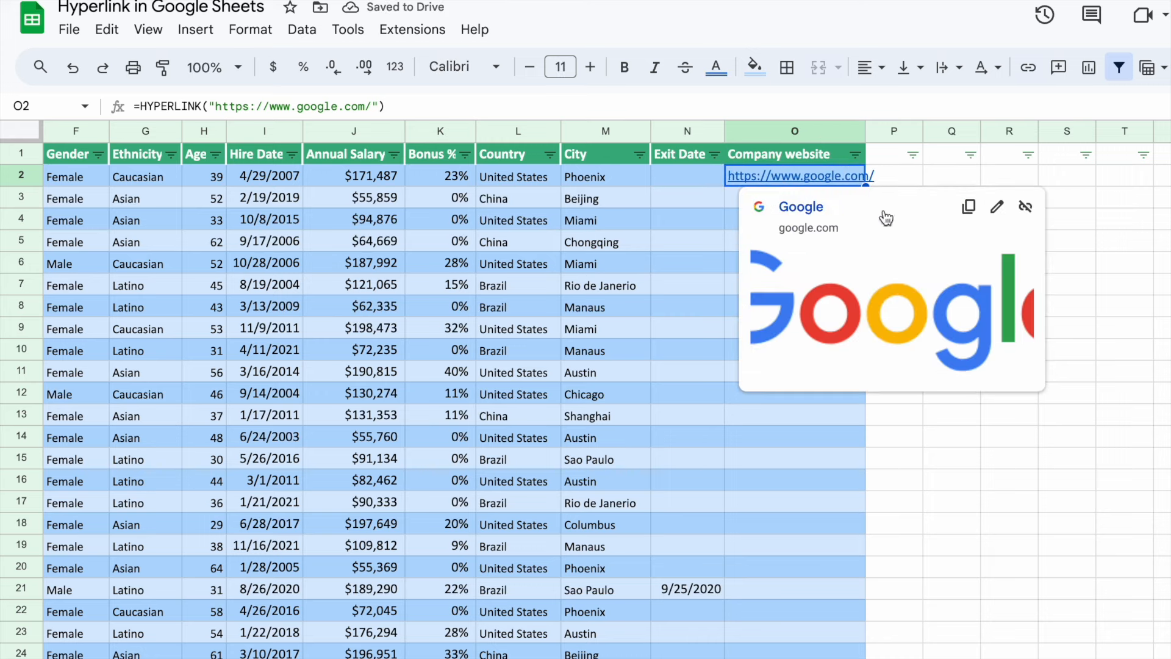
{"action": "left_click", "coordinate": [892, 177]}
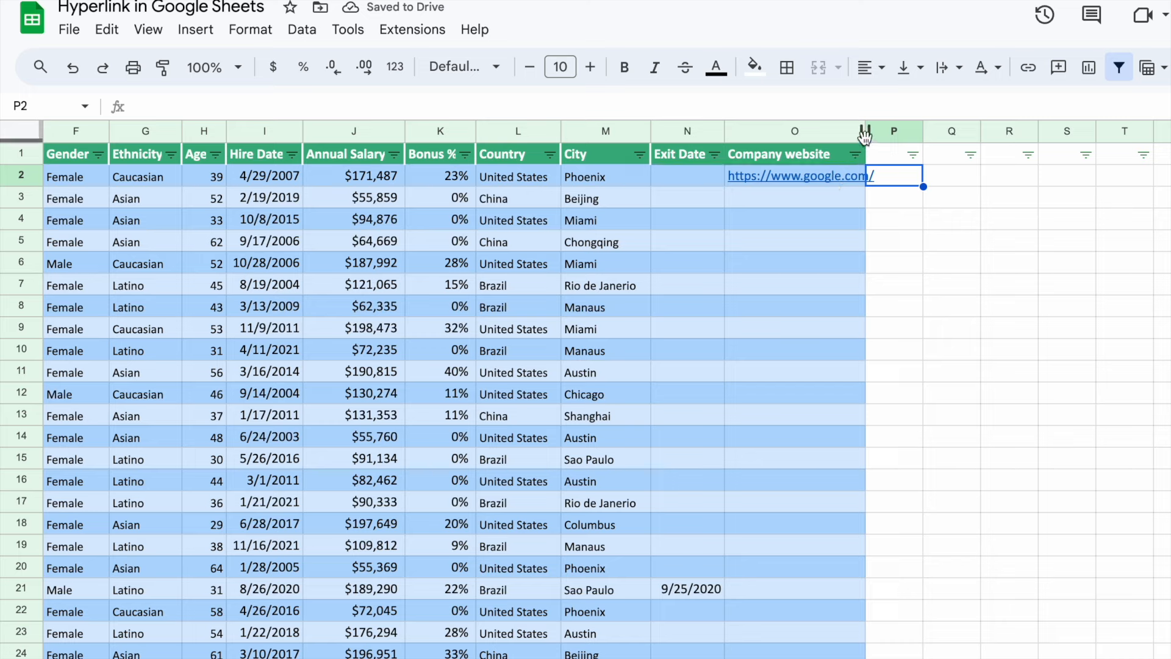
{"action": "left_click_drag", "start_coordinate": [865, 135], "coordinate": [928, 138]}
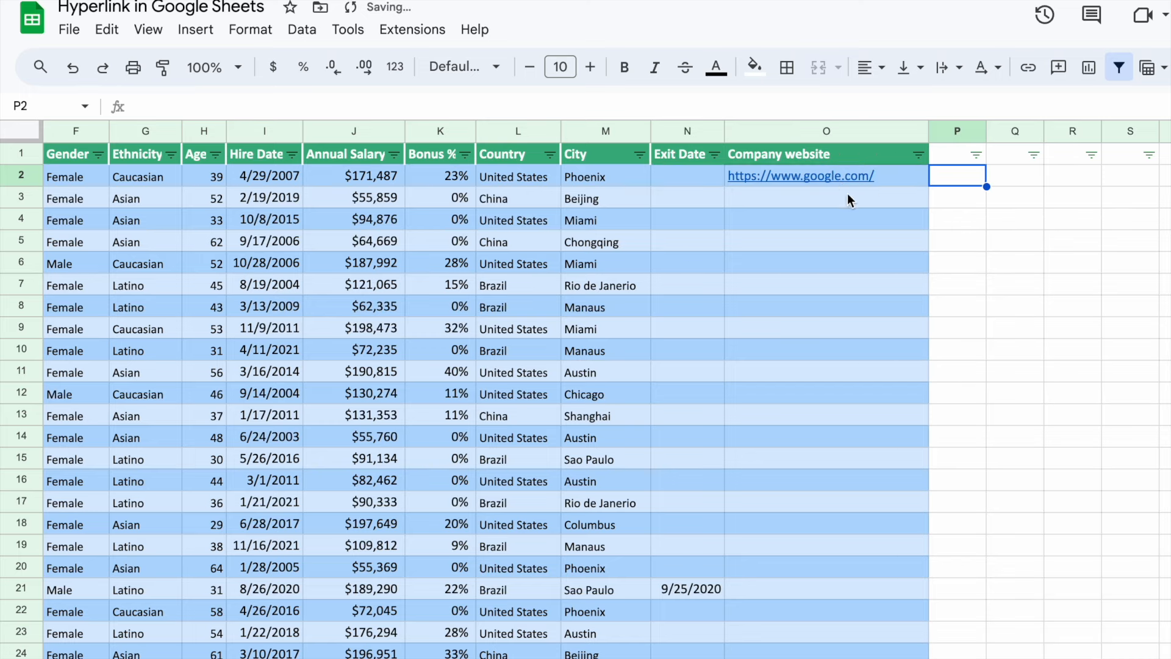
- Add the link label "Google" as the second argument of the HYPERLINK formula in cell O2 and check the link
{"action": "mouse_move", "coordinate": [785, 174]}
{"action": "double_click", "coordinate": [786, 177]}
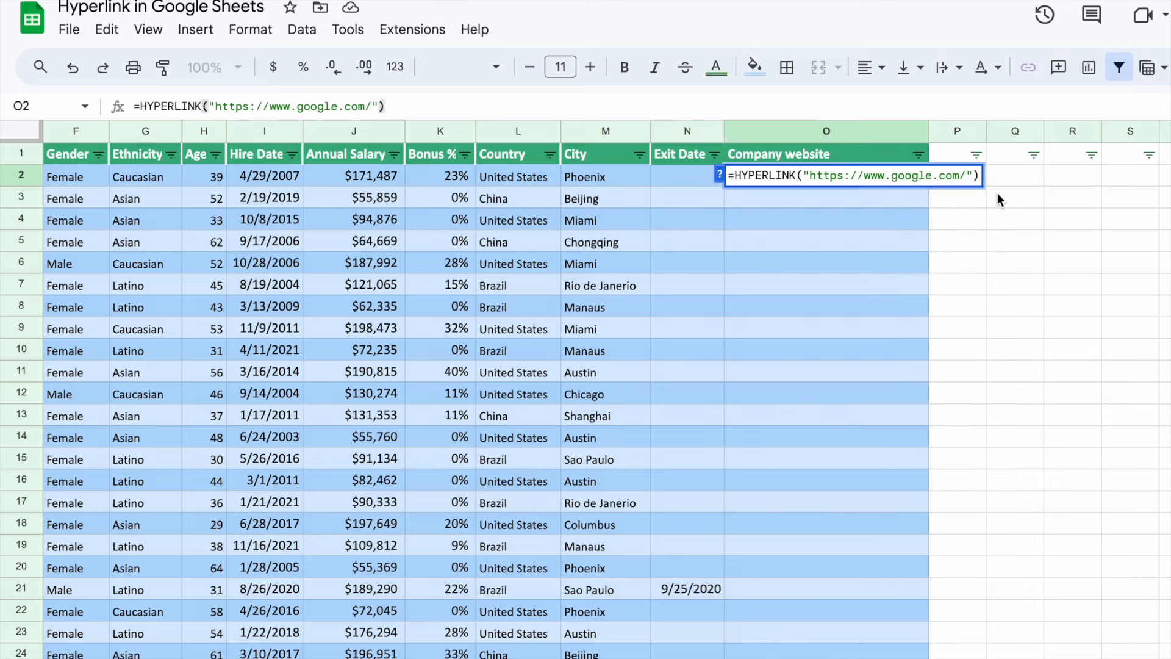
{"action": "type", "text": ","}
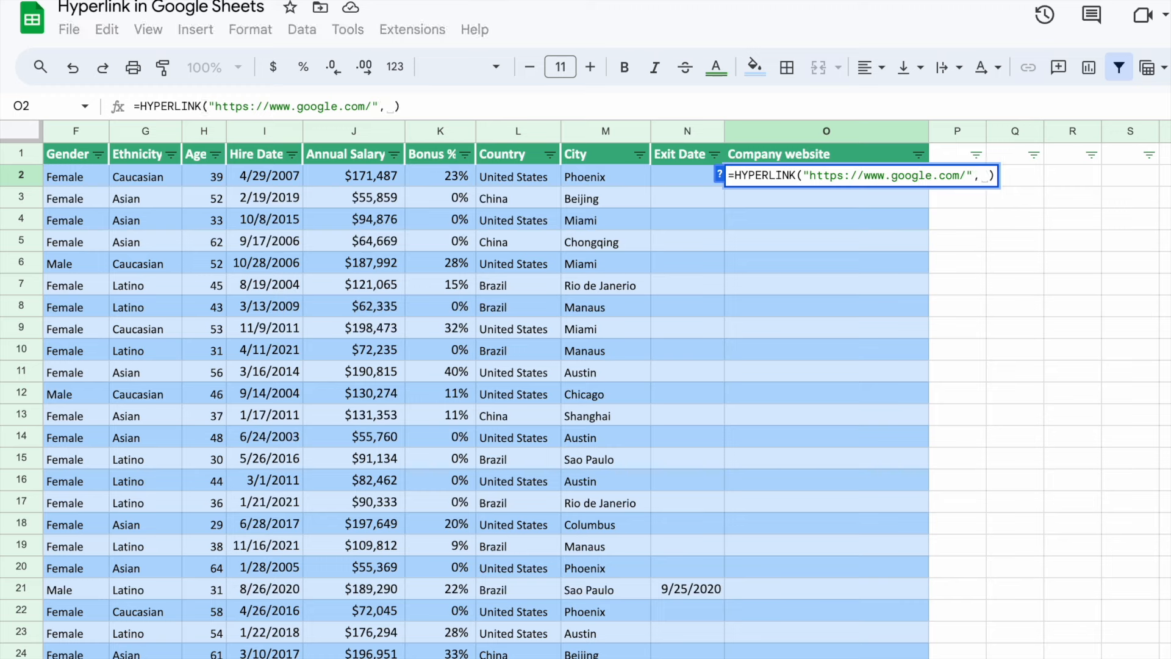
{"action": "type", "text": "\"\""}
{"action": "key", "text": "Left"}
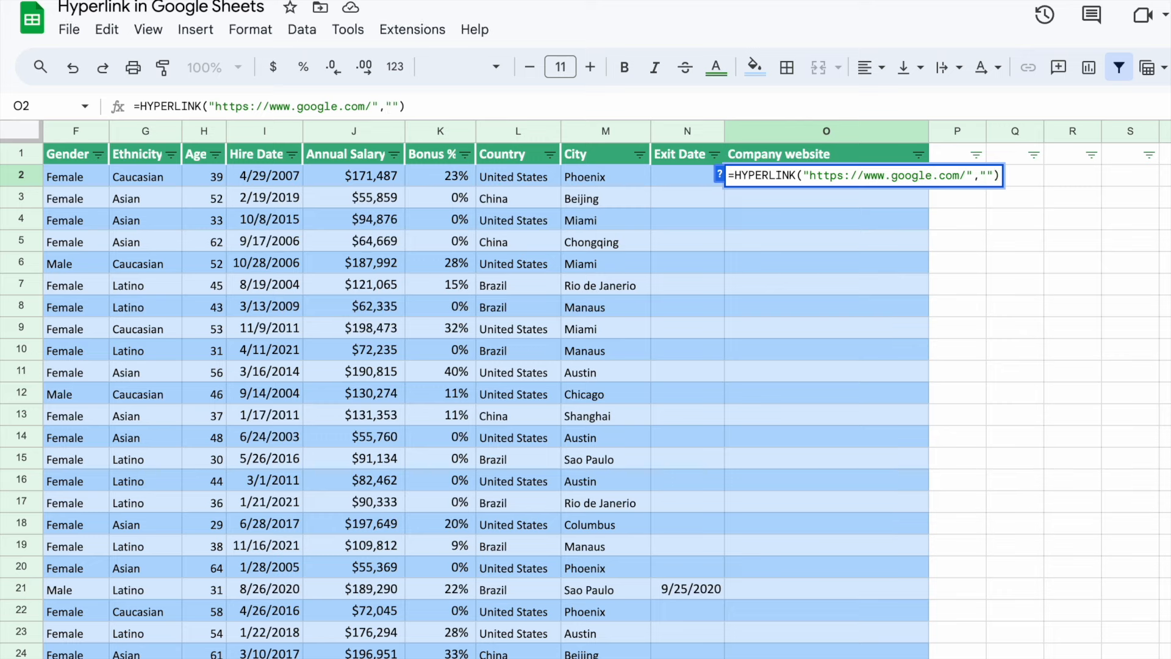
{"action": "type", "text": "Goggle"}
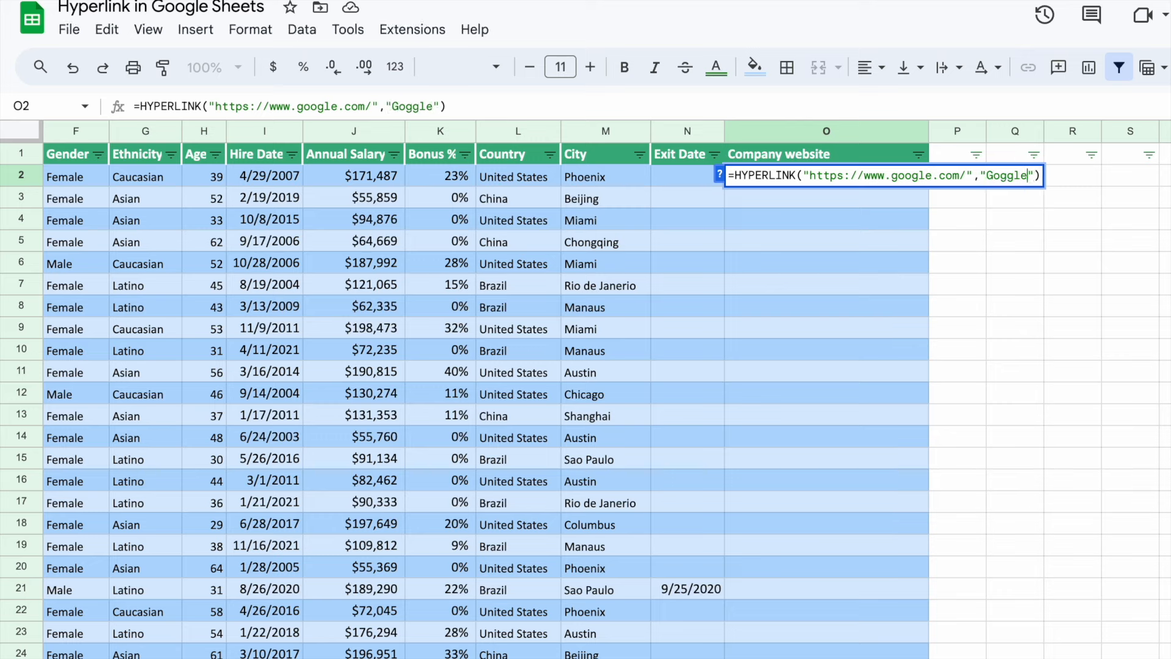
{"action": "key", "text": "BackSpace"}
{"action": "key", "text": "BackSpace"}
{"action": "key", "text": "BackSpace"}
{"action": "key", "text": "BackSpace"}
{"action": "type", "text": "ogle"}
{"action": "key", "text": "Return"}
{"action": "left_click", "coordinate": [735, 178]}
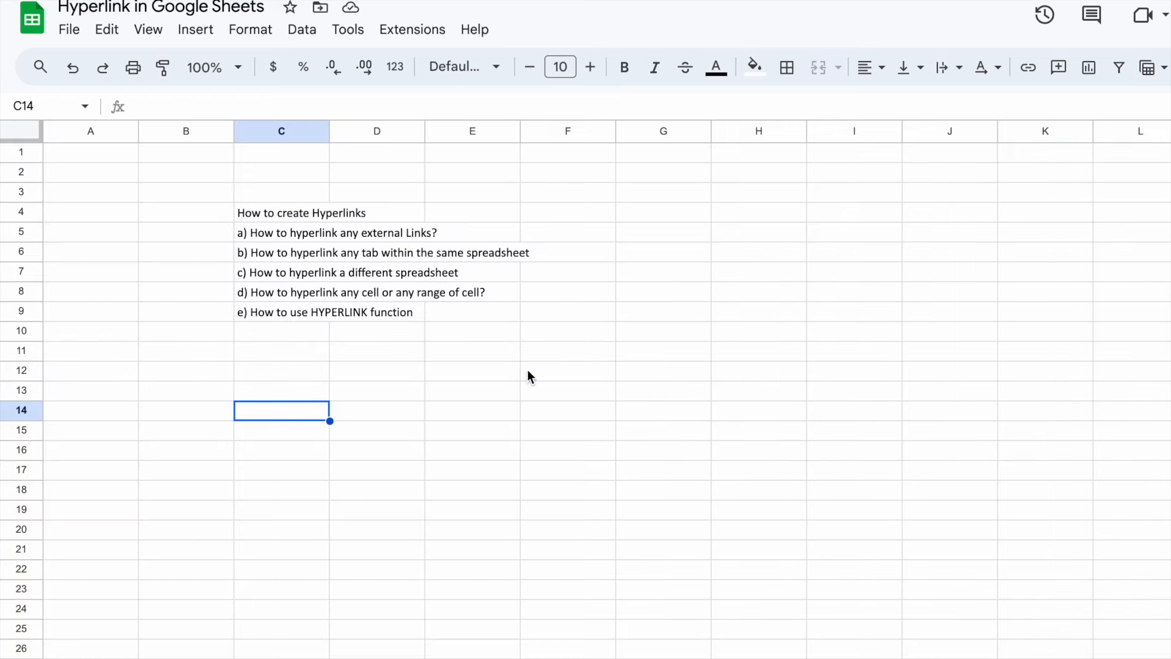
{"action": "left_click", "coordinate": [529, 375]}
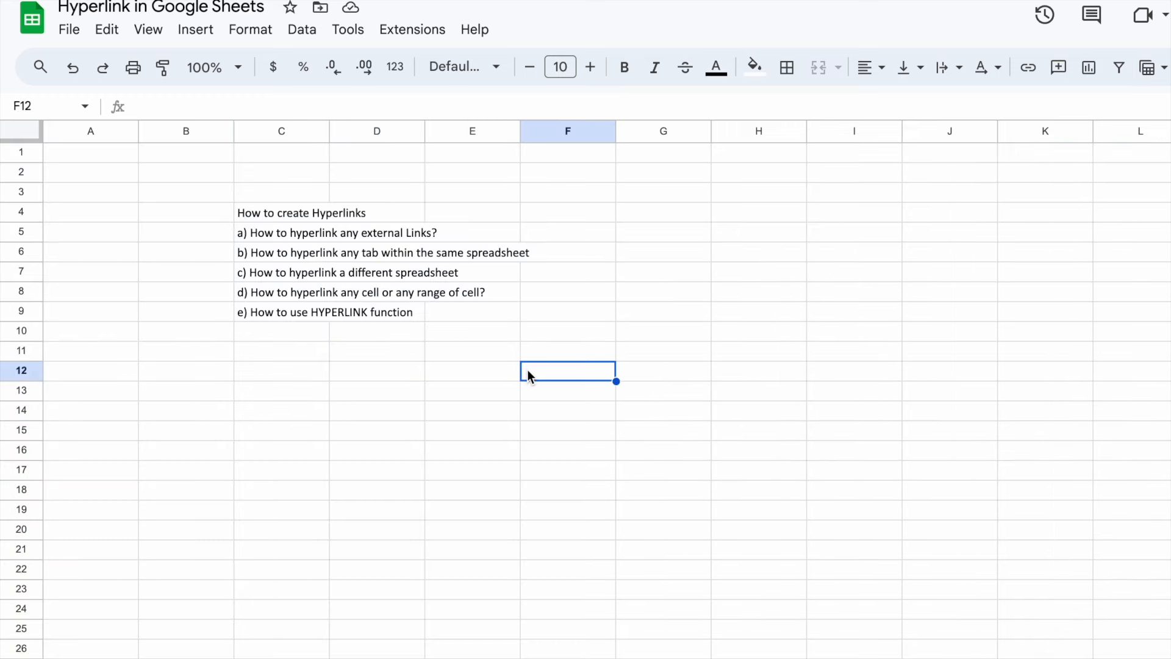